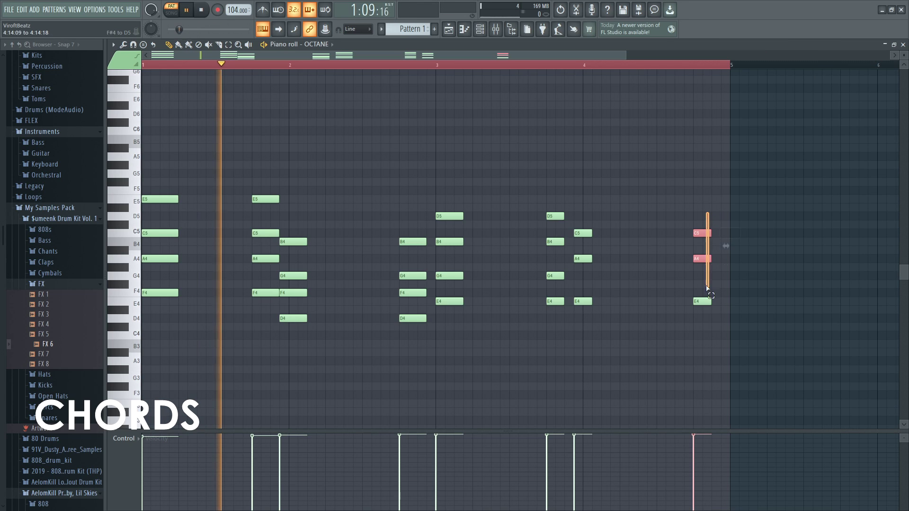
- Lengthen the C5, A4 and E4 notes of the last OCTANE chord and lower the velocity of all chord notes
{"action": "left_click_drag", "start_coordinate": [706, 286], "coordinate": [706, 303]}
{"action": "left_click_drag", "start_coordinate": [710, 301], "coordinate": [719, 301]}
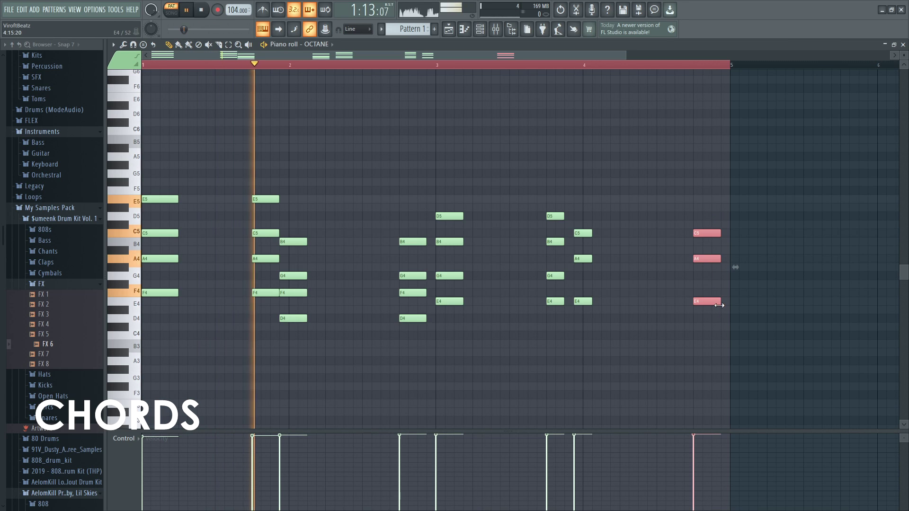
{"action": "key", "text": "ctrl+a"}
{"action": "scroll", "coordinate": [717, 301], "scroll_direction": "down", "scroll_amount": 3}
{"action": "scroll", "coordinate": [717, 299], "scroll_direction": "down", "scroll_amount": 1}
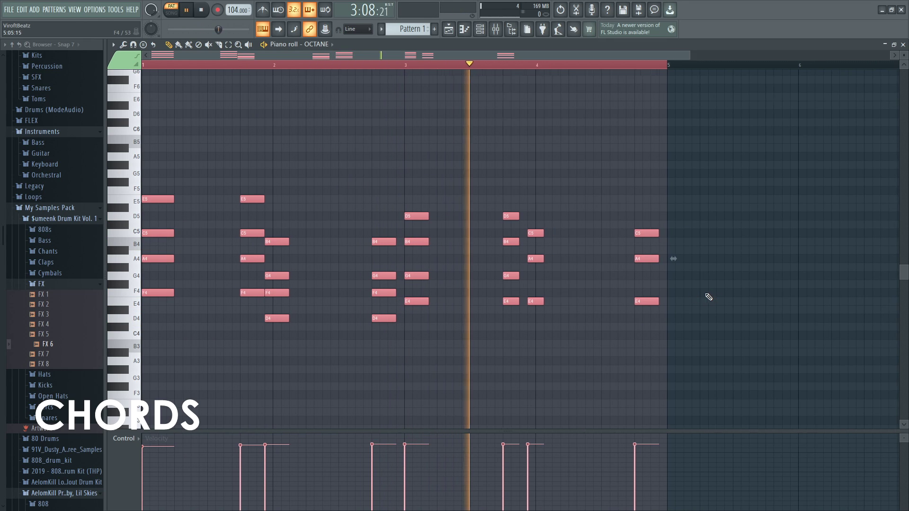
{"action": "scroll", "coordinate": [708, 299], "scroll_direction": "down", "scroll_amount": 1}
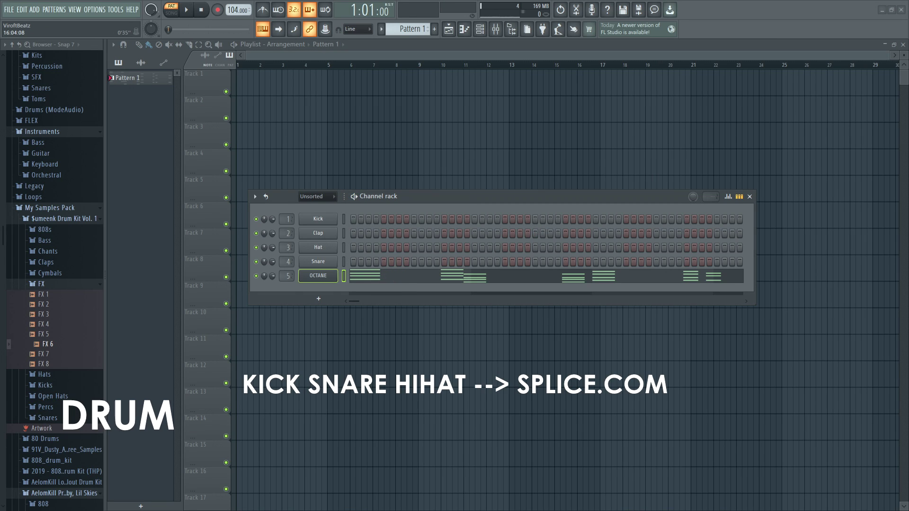
- Program snare hits on steps 5, 13, 21, 29, 37, 45, 53 and 61
{"action": "key", "text": "space"}
{"action": "left_click", "coordinate": [384, 262]}
{"action": "left_click", "coordinate": [444, 262]}
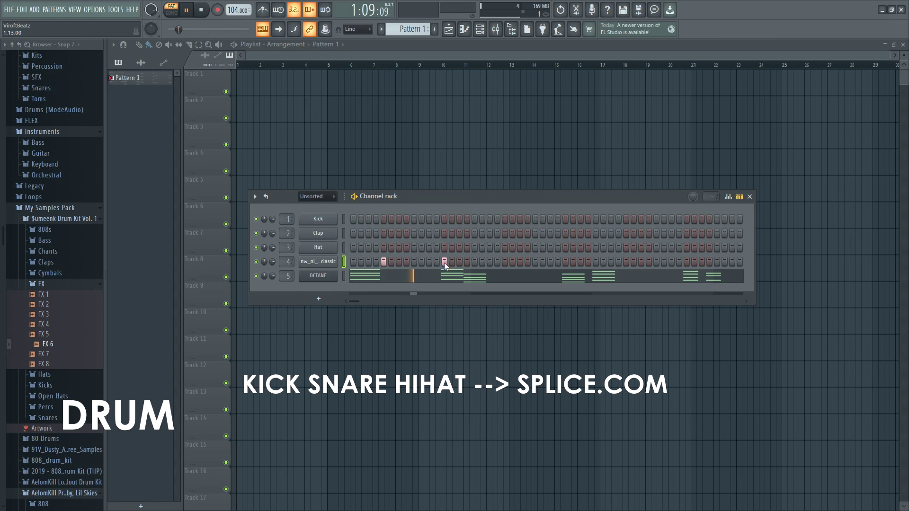
{"action": "left_click", "coordinate": [505, 262]}
{"action": "left_click", "coordinate": [565, 262]}
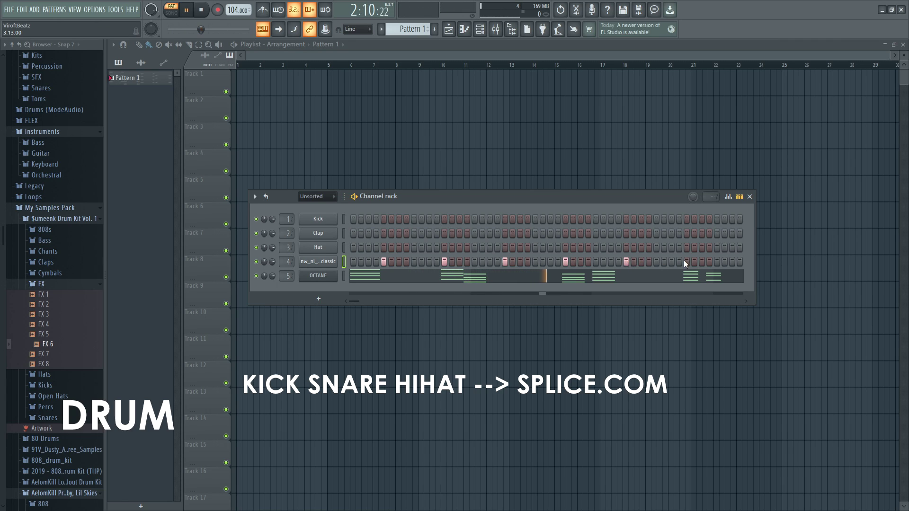
{"action": "left_click", "coordinate": [686, 262]}
{"action": "key", "text": "space"}
- Program the nw_nl_kick_tuff kick on steps 1, 7, 8, 17, 23, 24, 33, 39, 40, 43, 49, 55, 56 and 63
{"action": "left_click", "coordinate": [297, 226]}
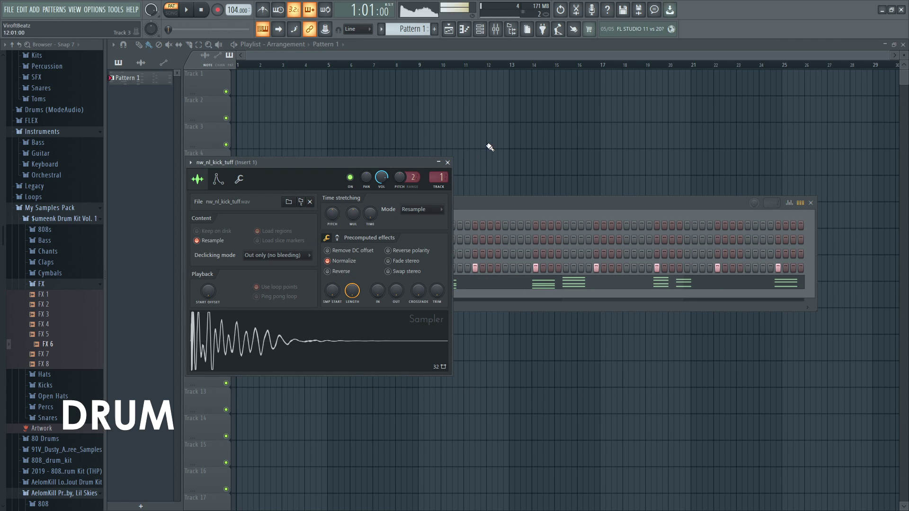
{"action": "left_click", "coordinate": [447, 162]}
{"action": "key", "text": "space"}
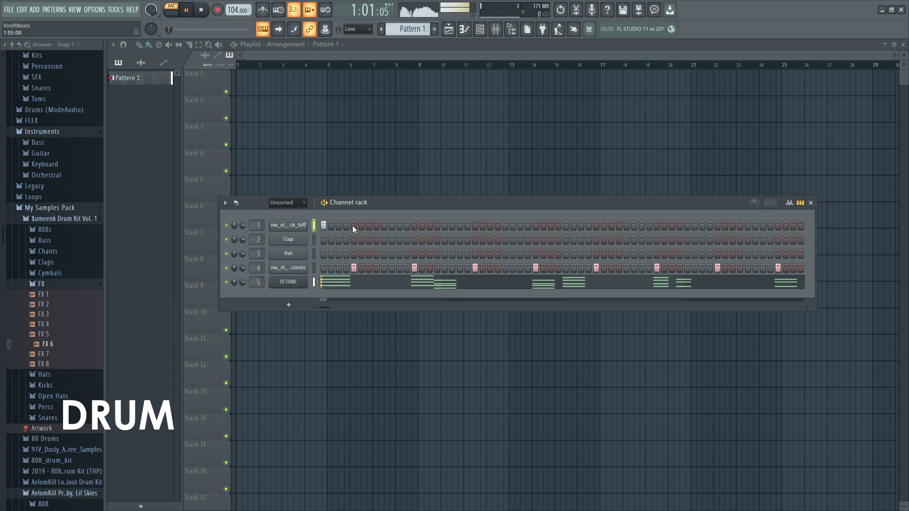
{"action": "left_click", "coordinate": [444, 226]}
{"action": "key", "text": "space"}
{"action": "key", "text": "space"}
{"action": "key", "text": "space"}
{"action": "key", "text": "space"}
{"action": "left_click_drag", "start_coordinate": [371, 226], "coordinate": [379, 225]}
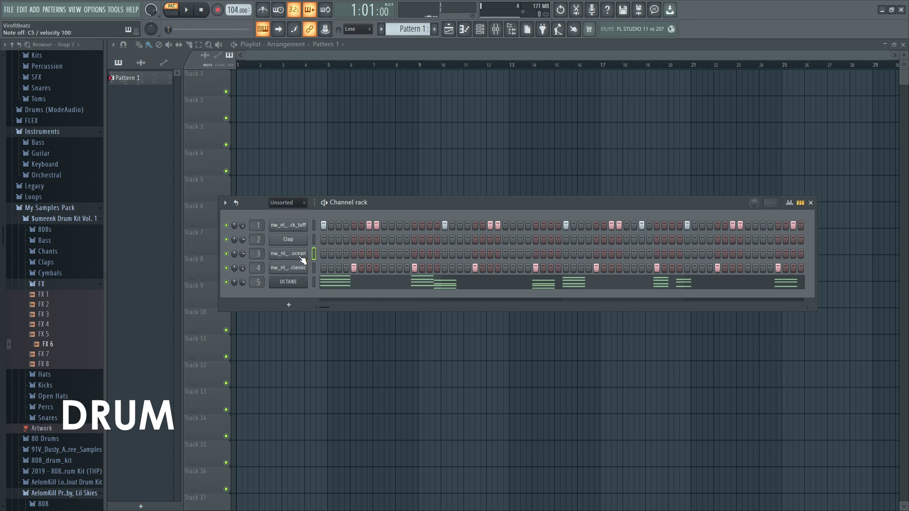
- Fill every second step of the closed hi-hat channel and set its channel volume to 51%
{"action": "left_click", "coordinate": [301, 257]}
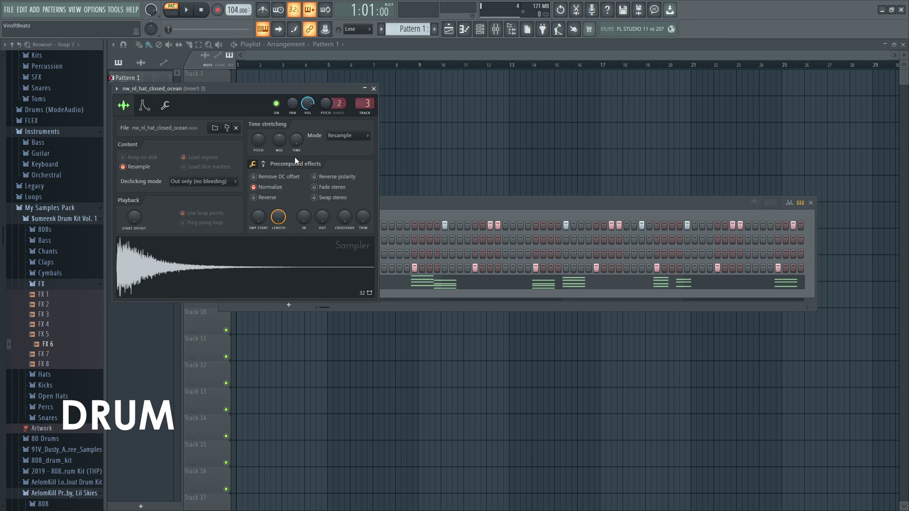
{"action": "left_click", "coordinate": [373, 88]}
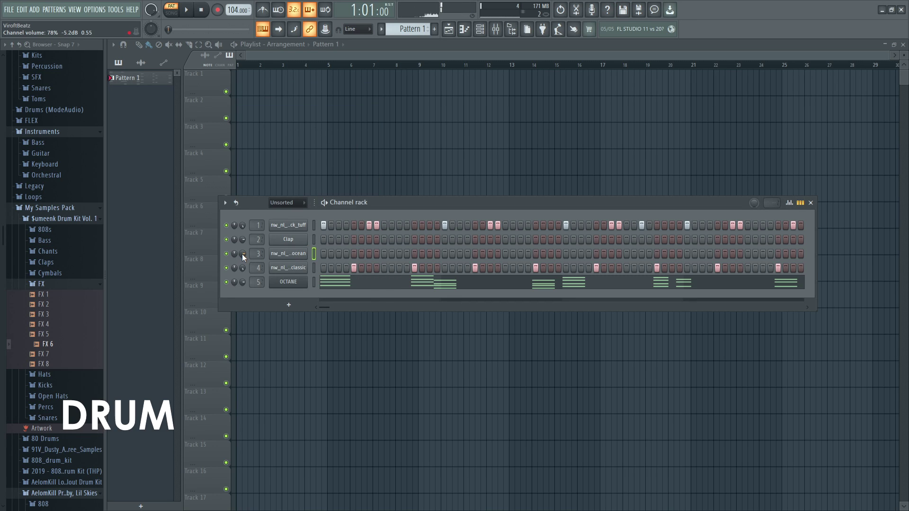
{"action": "left_click", "coordinate": [436, 284]}
{"action": "key", "text": "space"}
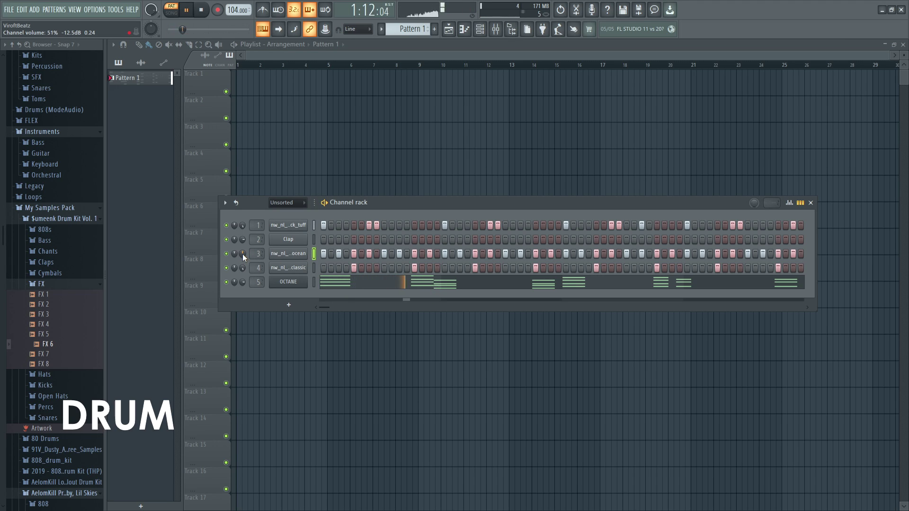
- Lengthen all the closed hi-hat notes together in the piano roll
{"action": "key", "text": "F7"}
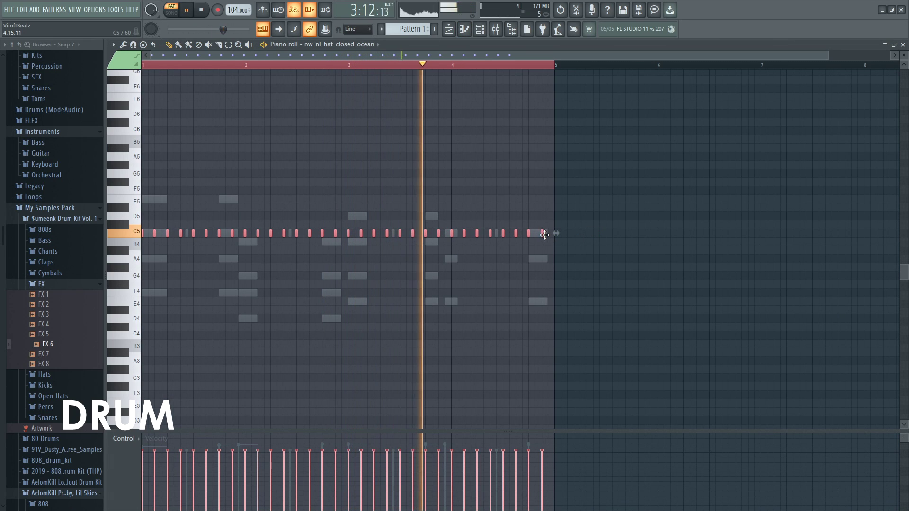
{"action": "left_click_drag", "start_coordinate": [543, 233], "coordinate": [552, 242]}
{"action": "key", "text": "space"}
- Randomize the velocities of the closed hi-hat notes and lower them all
{"action": "key", "text": "alt+r"}
{"action": "left_click_drag", "start_coordinate": [425, 300], "coordinate": [432, 318]}
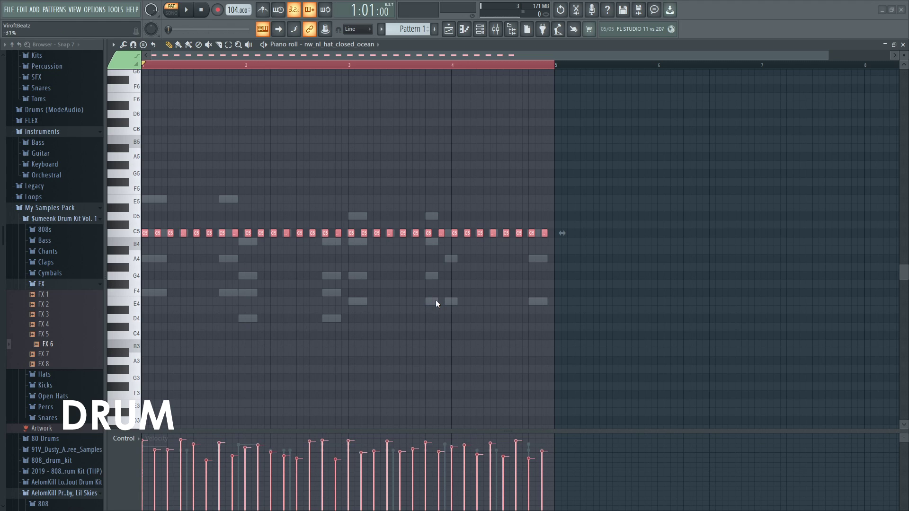
{"action": "left_click", "coordinate": [507, 351]}
{"action": "scroll", "coordinate": [514, 334], "scroll_direction": "down", "scroll_amount": 4}
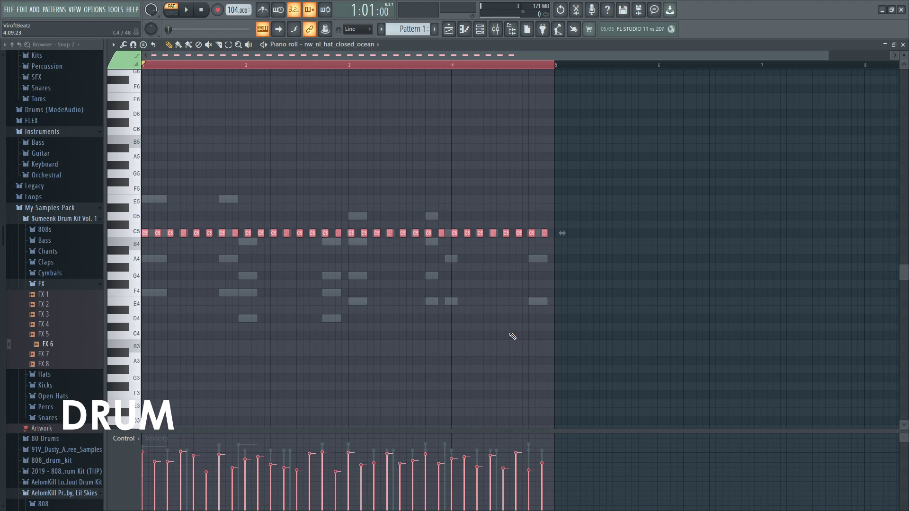
{"action": "key", "text": "space"}
{"action": "key", "text": "F7"}
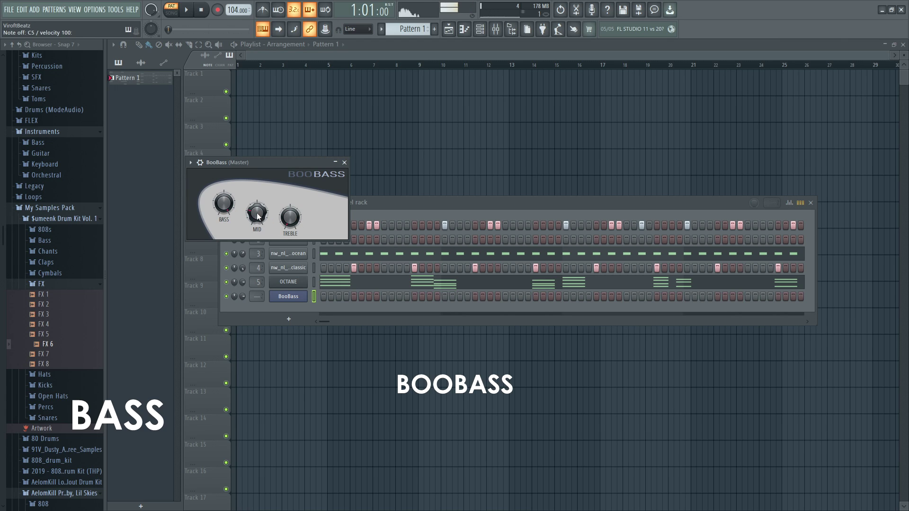
- Adjust the BooBass tone with Bass at 92% and route the channel to mixer track 6
{"action": "left_click_drag", "start_coordinate": [290, 218], "coordinate": [290, 209]}
{"action": "key", "text": "q"}
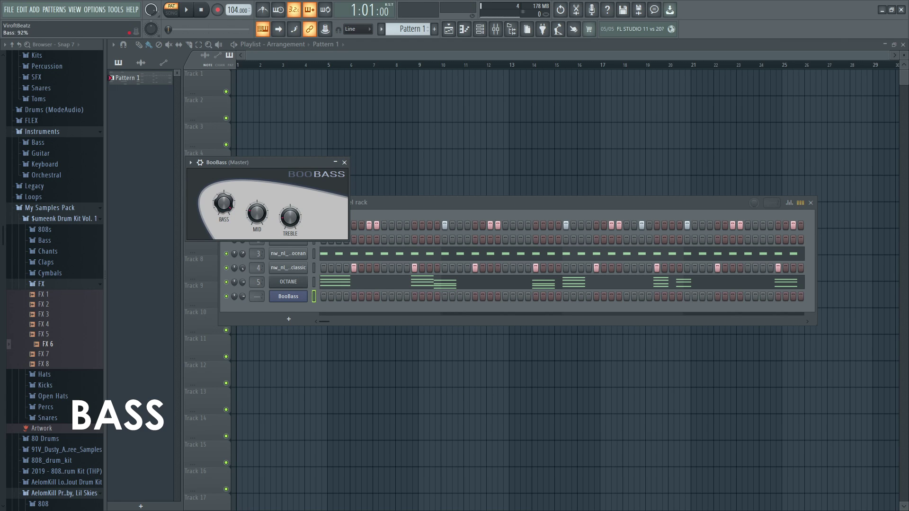
{"action": "left_click", "coordinate": [344, 163]}
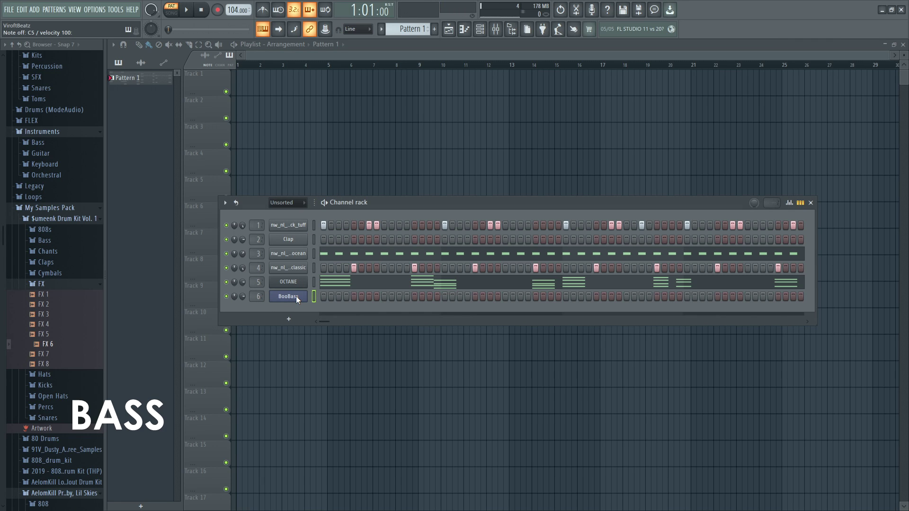
- Draw a four-bar BooBass line on F4, D4, E4 and A4 with short passing notes between the main notes
{"action": "key", "text": "F7"}
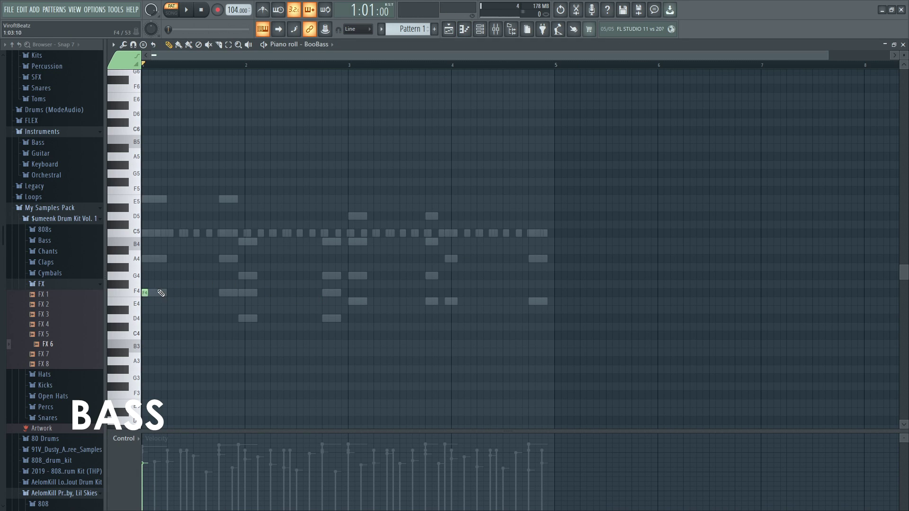
{"action": "left_click", "coordinate": [146, 293]}
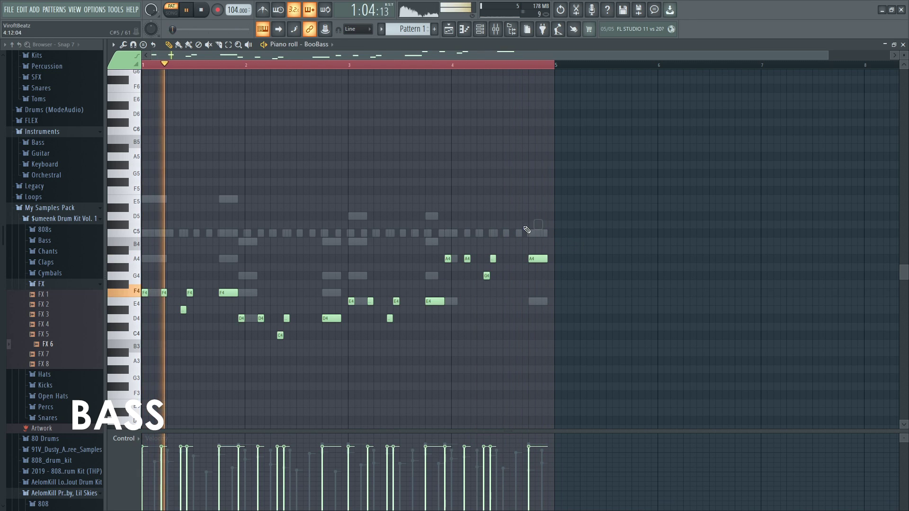
{"action": "left_click_drag", "start_coordinate": [437, 230], "coordinate": [546, 294]}
{"action": "left_click_drag", "start_coordinate": [534, 259], "coordinate": [535, 259]}
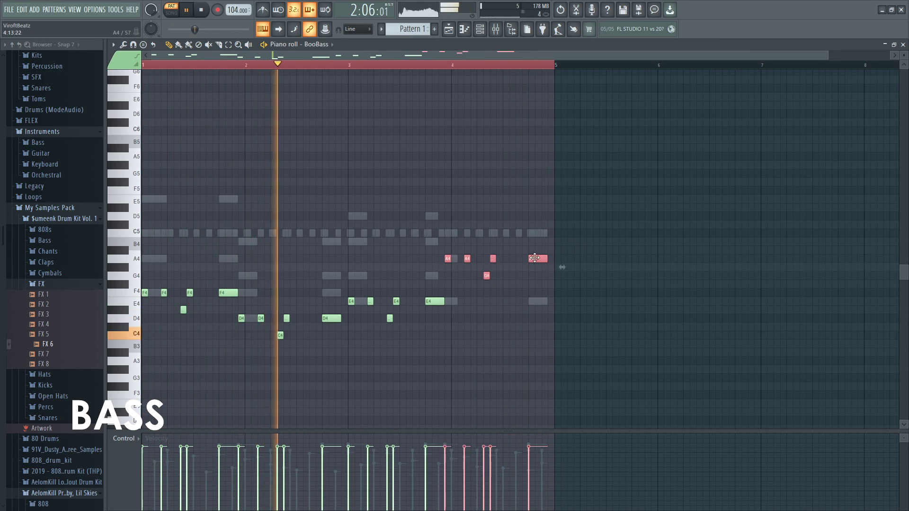
{"action": "left_click", "coordinate": [494, 234]}
- Select the bass line's four short passing notes: D#4, C4, D4 and G4
{"action": "key", "text": "ctrl+a"}
{"action": "left_click", "coordinate": [389, 319], "text": "ctrl"}
{"action": "left_click", "coordinate": [487, 276], "text": "ctrl+shift"}
{"action": "left_click", "coordinate": [280, 335], "text": "ctrl+shift"}
{"action": "left_click", "coordinate": [183, 310], "text": "ctrl+shift"}
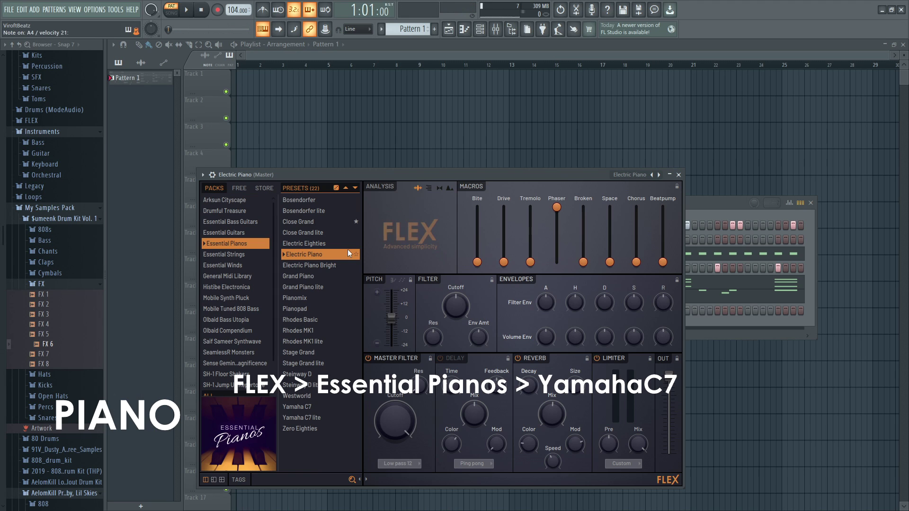
- Load the Yamaha C7 preset from FLEX's Essential Pianos pack and paste the chords into its channel
{"action": "left_click", "coordinate": [679, 175]}
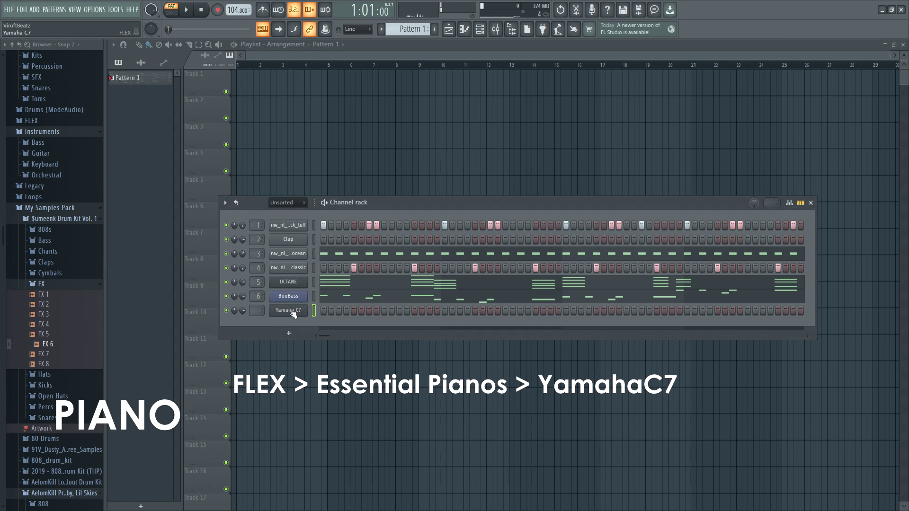
{"action": "key", "text": "ctrl+v"}
{"action": "key", "text": "space"}
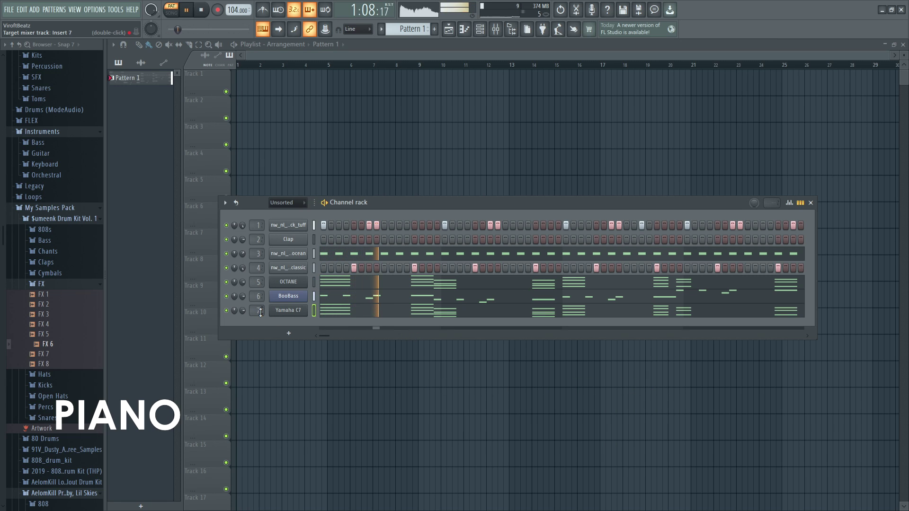
- Revoice the Yamaha C7 chords with low F3, G3, E3 and A3 bass notes and strum them slightly
{"action": "left_click", "coordinate": [328, 312]}
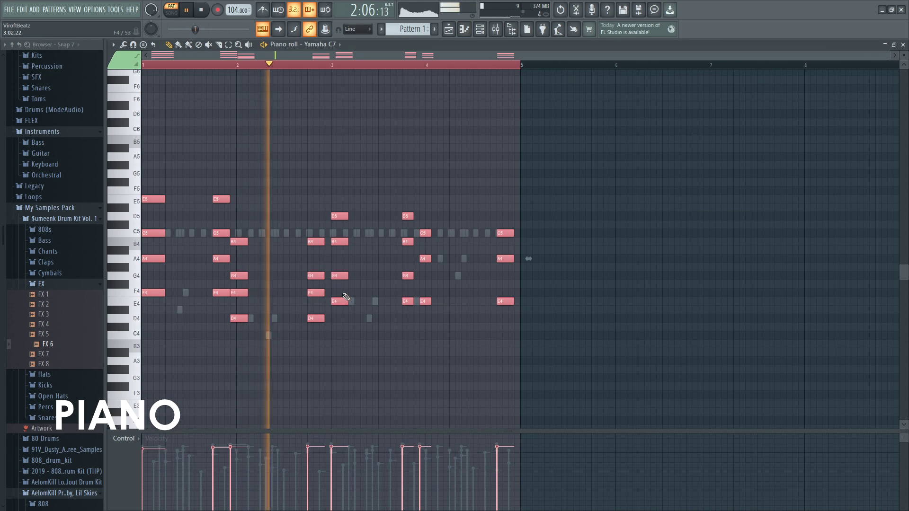
{"action": "key", "text": "space"}
{"action": "left_click", "coordinate": [902, 44]}
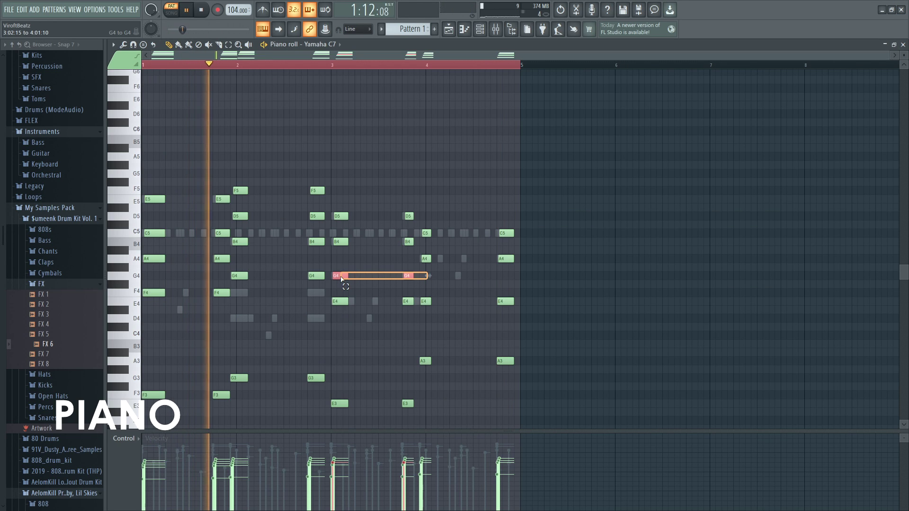
- Raise the piano's G4 notes and the A4 notes of the first two chords by one octave
{"action": "left_click", "coordinate": [318, 276], "text": "shift"}
{"action": "left_click", "coordinate": [241, 275], "text": "ctrl+shift"}
{"action": "left_click", "coordinate": [222, 259], "text": "ctrl+shift"}
{"action": "left_click", "coordinate": [155, 259], "text": "ctrl+shift"}
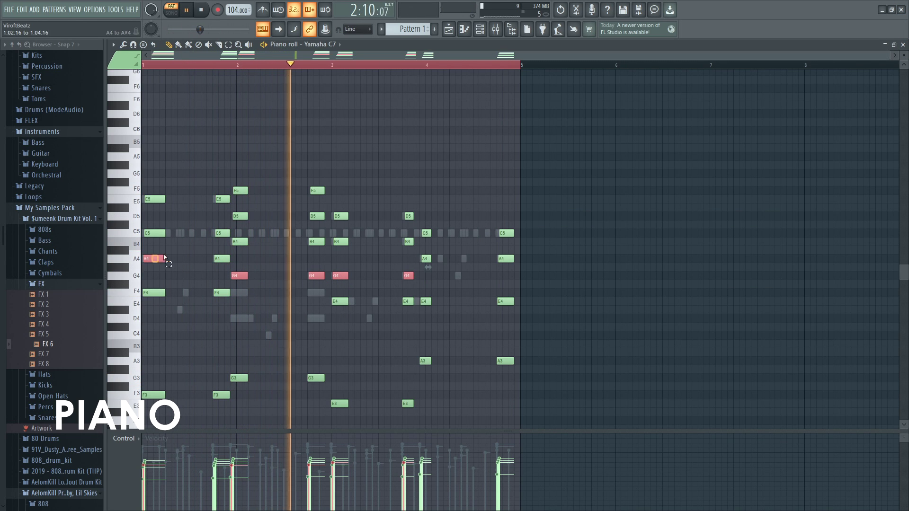
{"action": "key", "text": "ctrl+Up"}
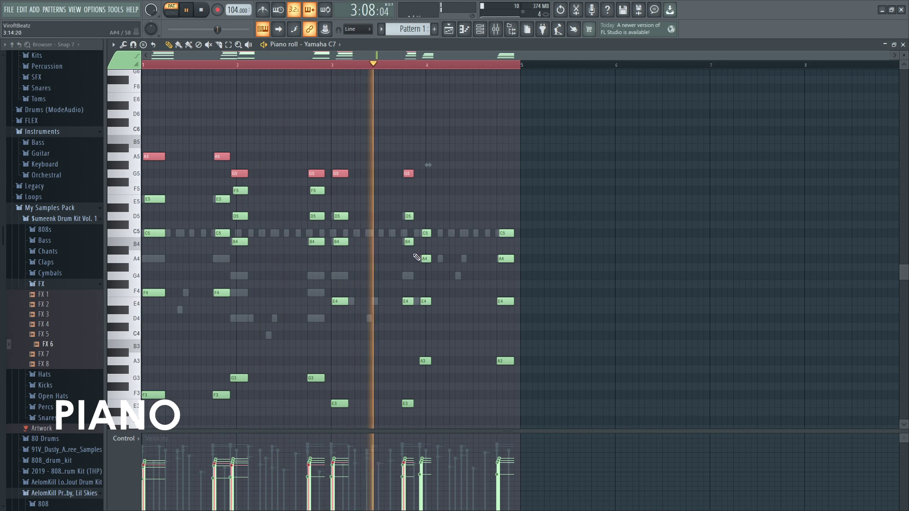
- Raise the C5 notes of the last two piano chords by one octave and clear the note selection
{"action": "left_click_drag", "start_coordinate": [424, 239], "coordinate": [530, 230]}
{"action": "key", "text": "ctrl+Up"}
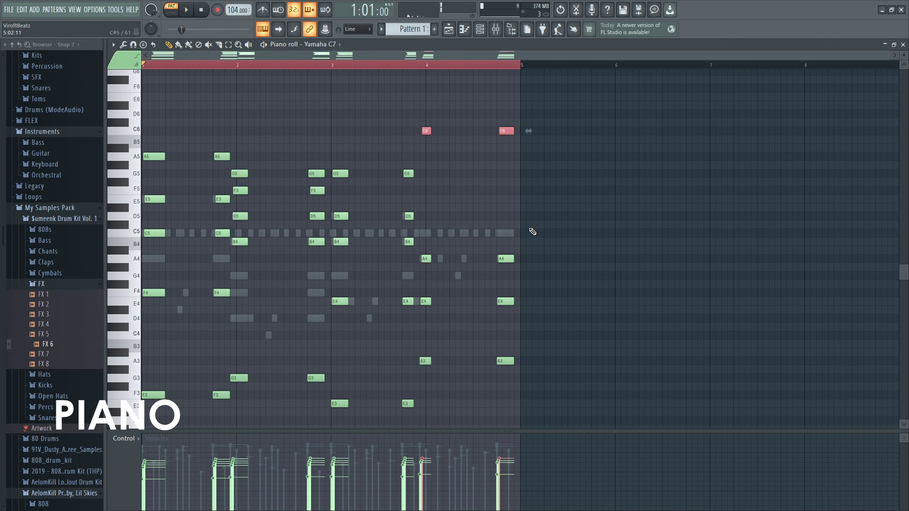
{"action": "key", "text": "ctrl+a"}
{"action": "key", "text": "ctrl+d"}
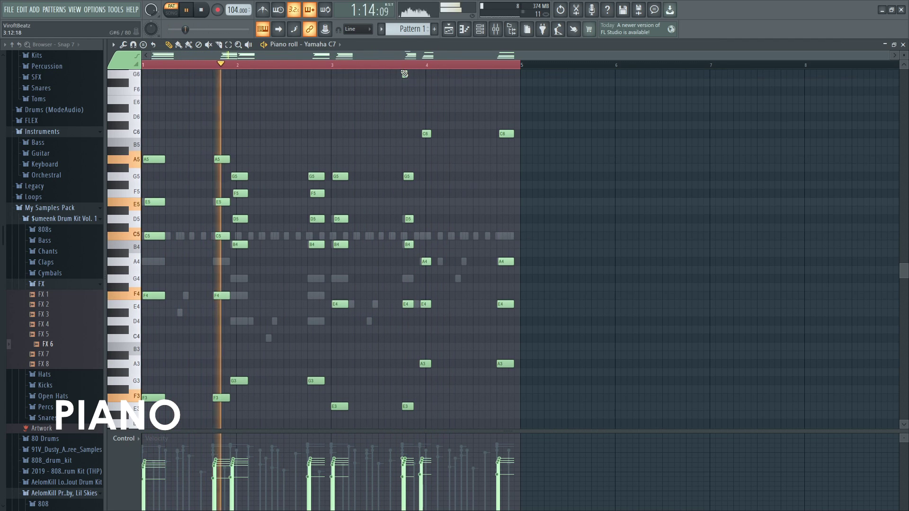
- Listen to the Yamaha C7 piano soloed on mixer insert 7
{"action": "left_click", "coordinate": [408, 65]}
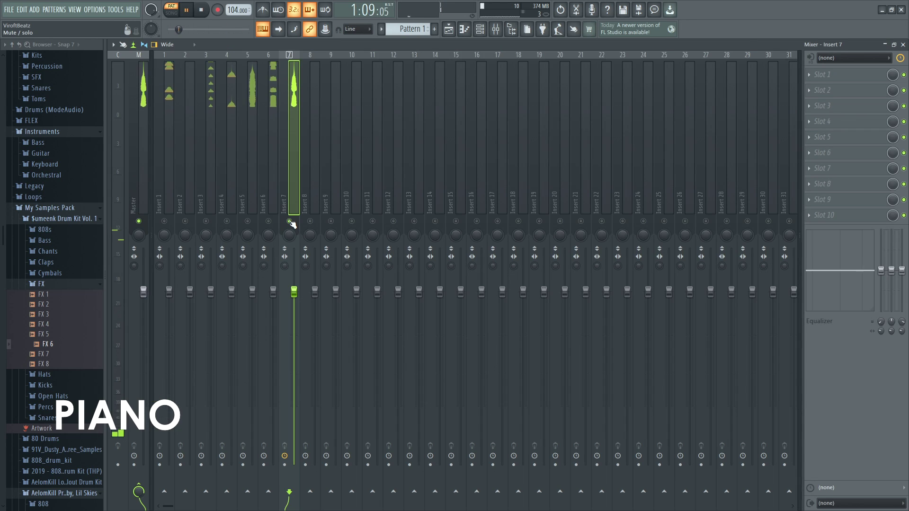
{"action": "key", "text": "F9"}
{"action": "left_click", "coordinate": [905, 46]}
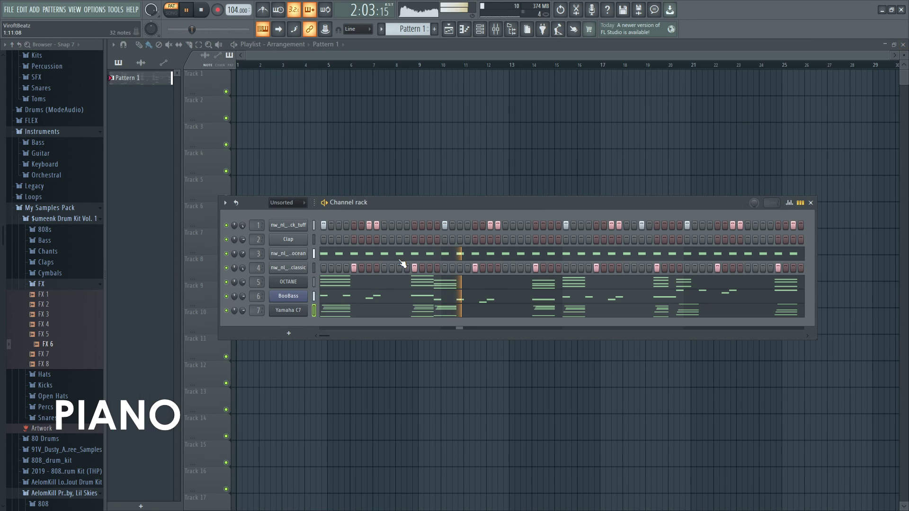
- Balance the channel volumes of the Yamaha C7 piano and the OCTANE chords against the beat
{"action": "left_click_drag", "start_coordinate": [243, 311], "coordinate": [242, 313]}
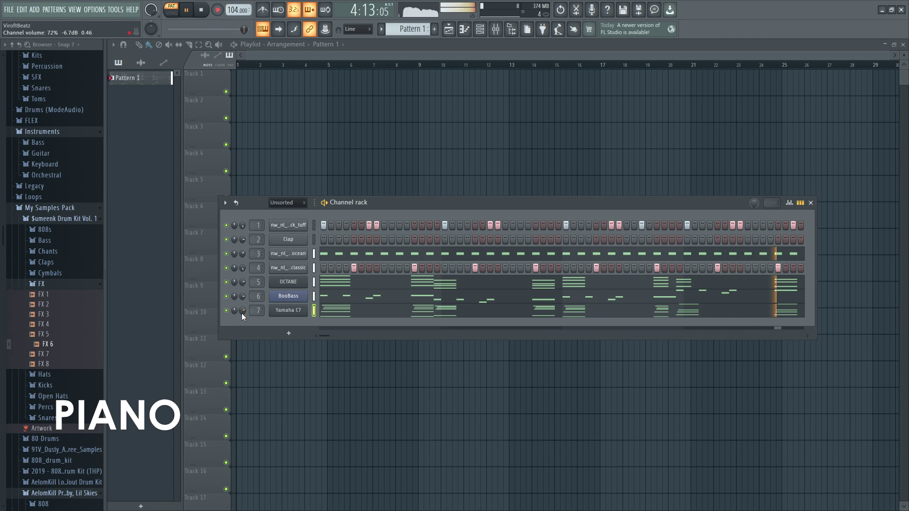
{"action": "left_click_drag", "start_coordinate": [243, 310], "coordinate": [244, 309]}
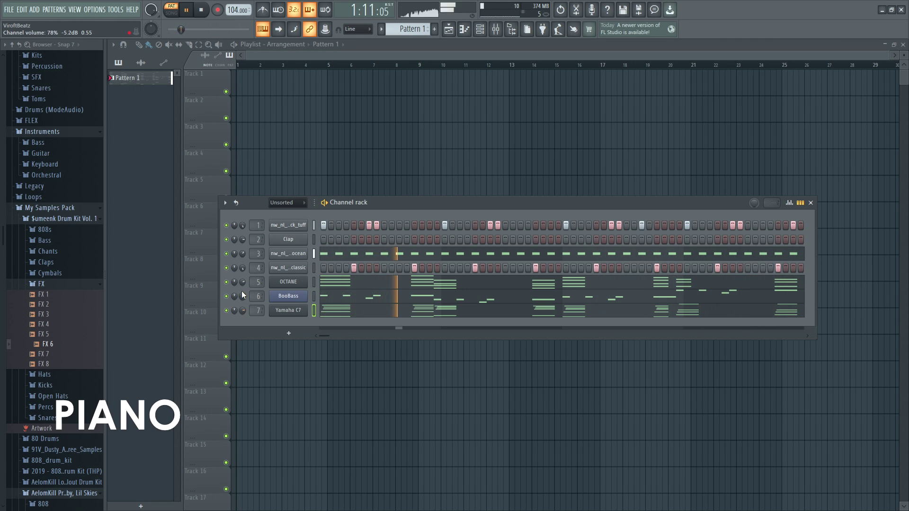
{"action": "left_click_drag", "start_coordinate": [242, 284], "coordinate": [242, 282]}
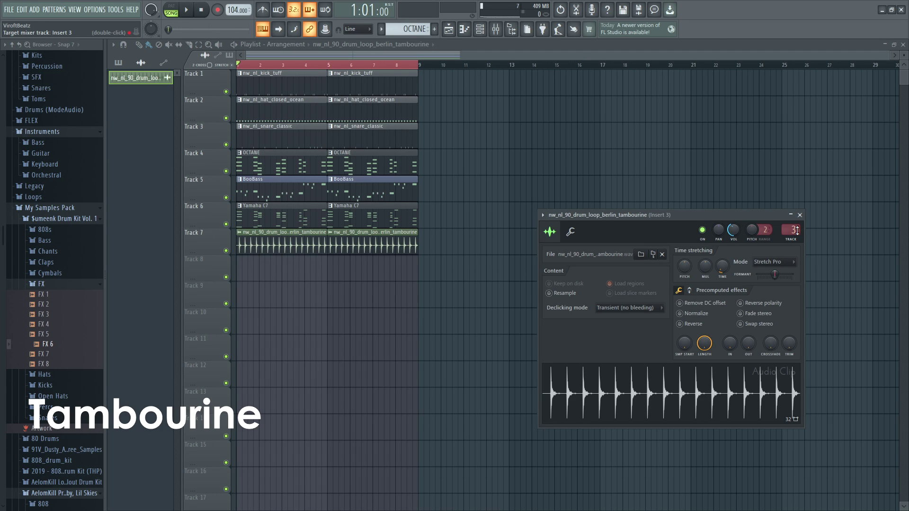
- Close the tambourine loop's channel settings
{"action": "left_click", "coordinate": [799, 215]}
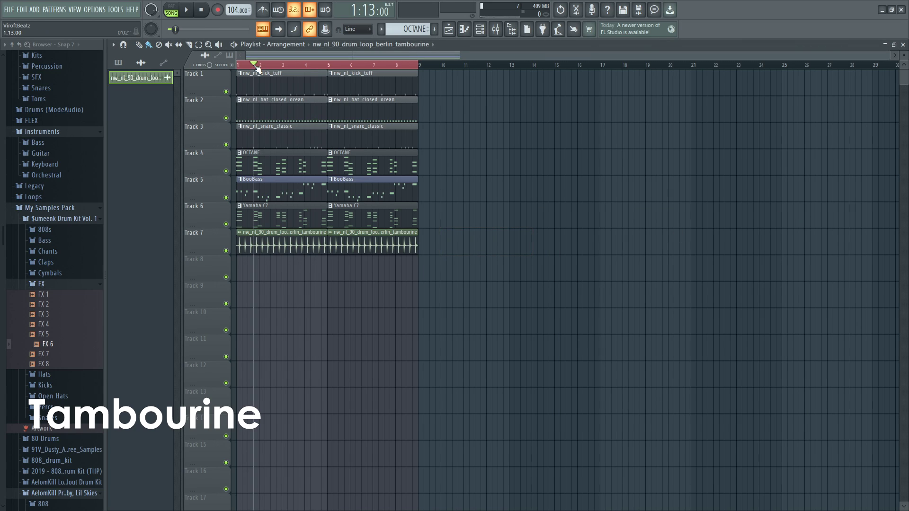
- Set the tambourine loop's channel volume to 39% while the beat plays and close its settings
{"action": "left_click_drag", "start_coordinate": [256, 66], "coordinate": [200, 74]}
{"action": "key", "text": "space"}
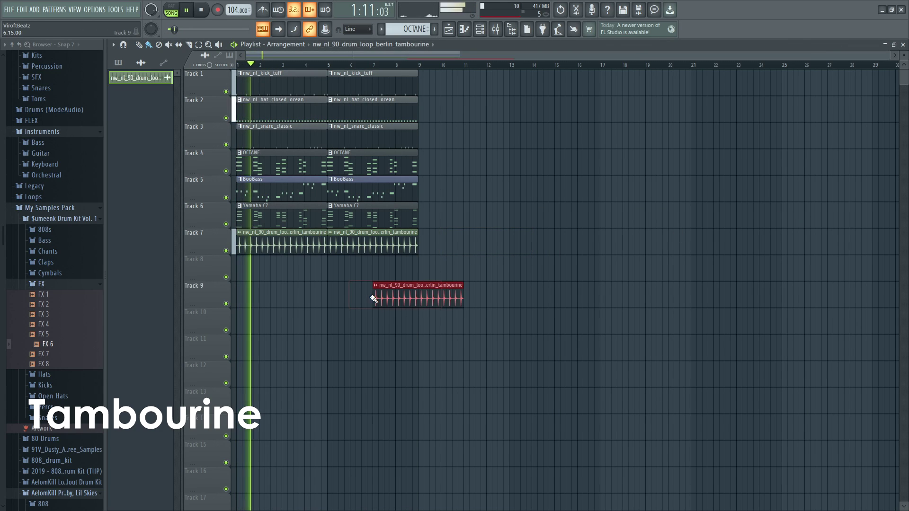
{"action": "double_click", "coordinate": [307, 251]}
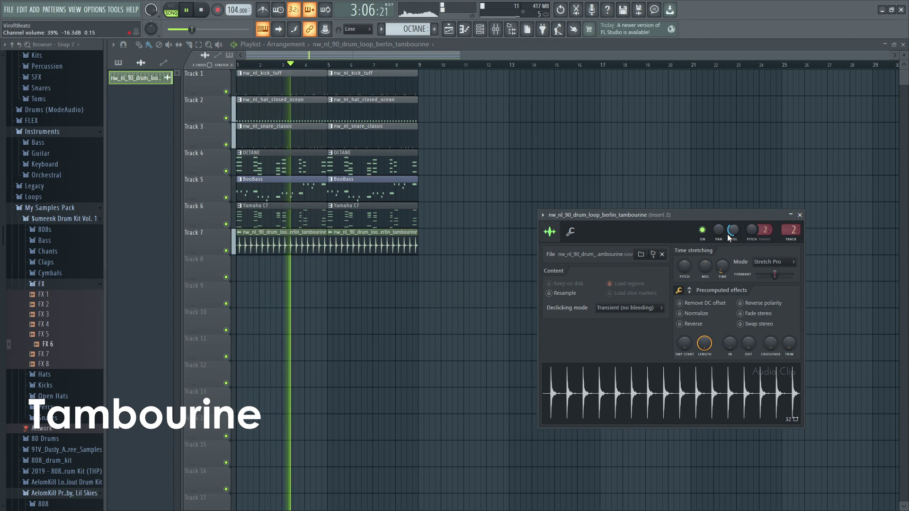
{"action": "left_click", "coordinate": [800, 215]}
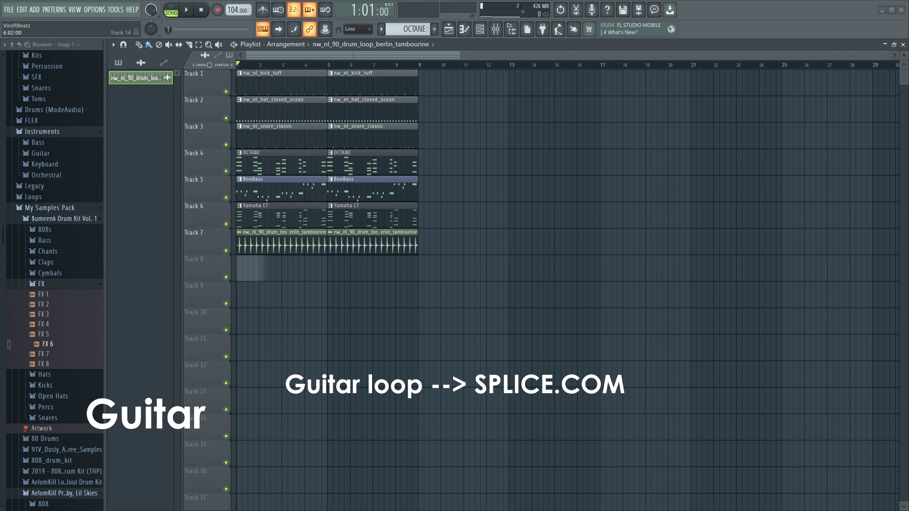
- Place the Emaj guitar loop on Track 8, fit it to eight bars with Stretch Pro, and route it to insert 8
{"action": "left_click_drag", "start_coordinate": [250, 268], "coordinate": [255, 271]}
{"action": "double_click", "coordinate": [345, 259]}
{"action": "left_click_drag", "start_coordinate": [317, 110], "coordinate": [629, 186]}
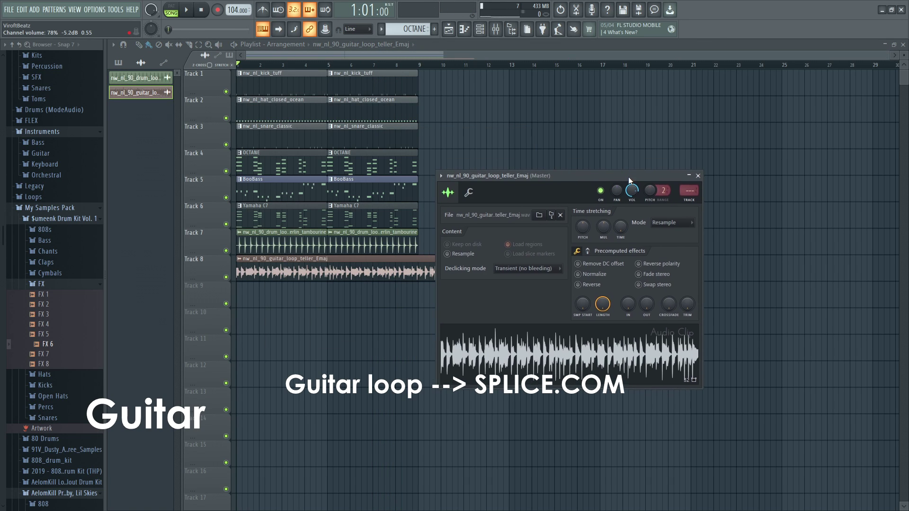
{"action": "left_click_drag", "start_coordinate": [627, 178], "coordinate": [690, 183]}
{"action": "left_click_drag", "start_coordinate": [695, 197], "coordinate": [695, 203]}
{"action": "left_click_drag", "start_coordinate": [683, 236], "coordinate": [683, 242]}
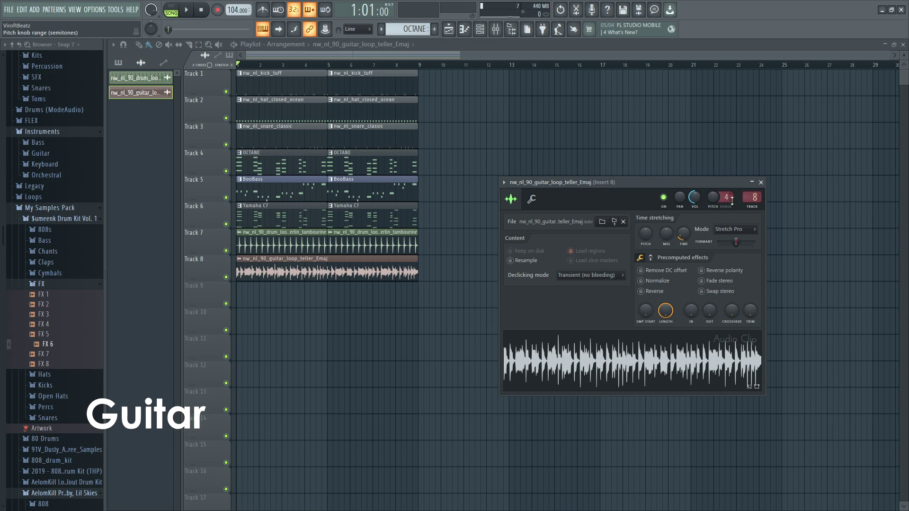
{"action": "left_click", "coordinate": [761, 182]}
- Listen to the guitar loop soloed on Track 8
{"action": "key", "text": "space"}
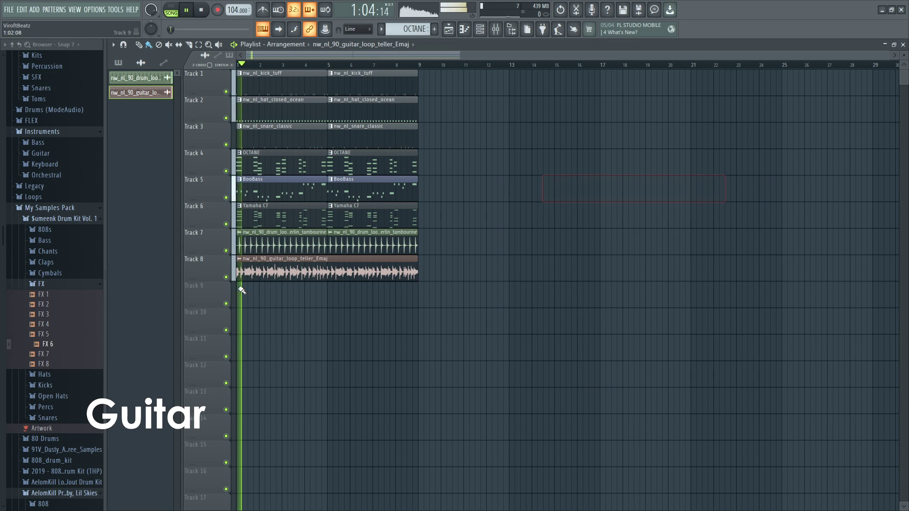
{"action": "left_click", "coordinate": [226, 277], "text": "ctrl"}
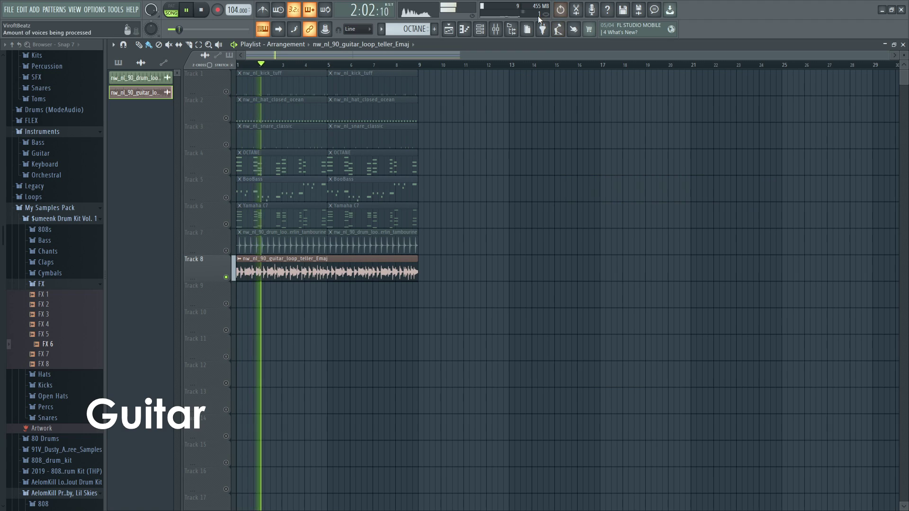
{"action": "double_click", "coordinate": [249, 272]}
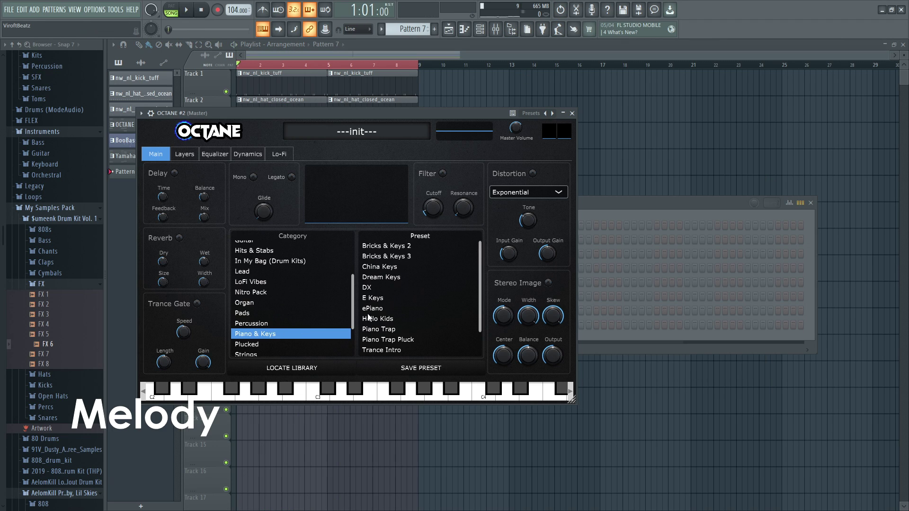
- Load the ePiano preset from Piano & Keys in OCTANE #2 and route its channel to mixer insert 9
{"action": "left_click", "coordinate": [378, 311]}
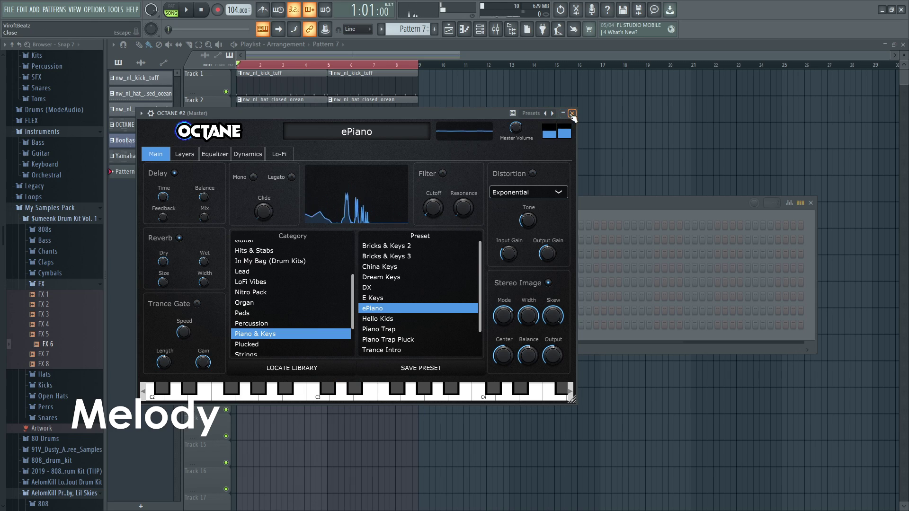
{"action": "left_click", "coordinate": [572, 113]}
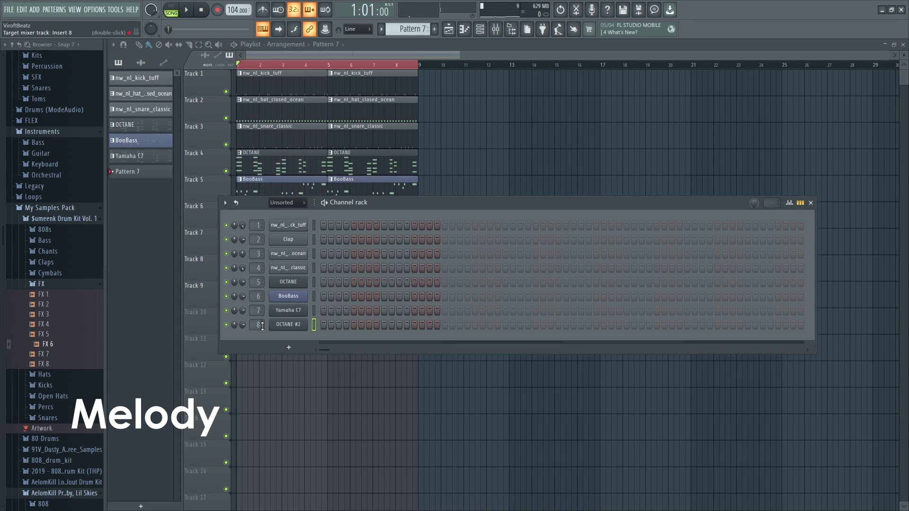
{"action": "key", "text": "F7"}
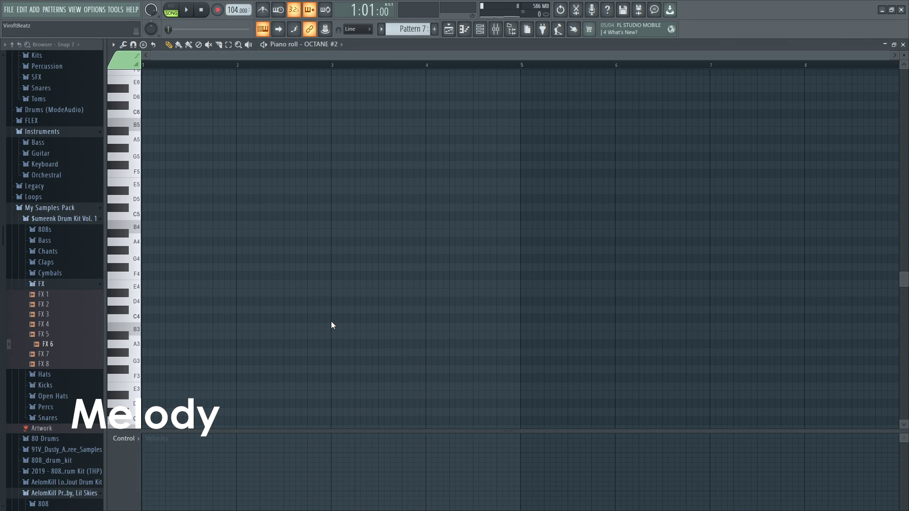
{"action": "key", "text": "F5"}
- Rehearse and record an eight-bar ePiano melody into Pattern 7 on Track 9
{"action": "key", "text": "space"}
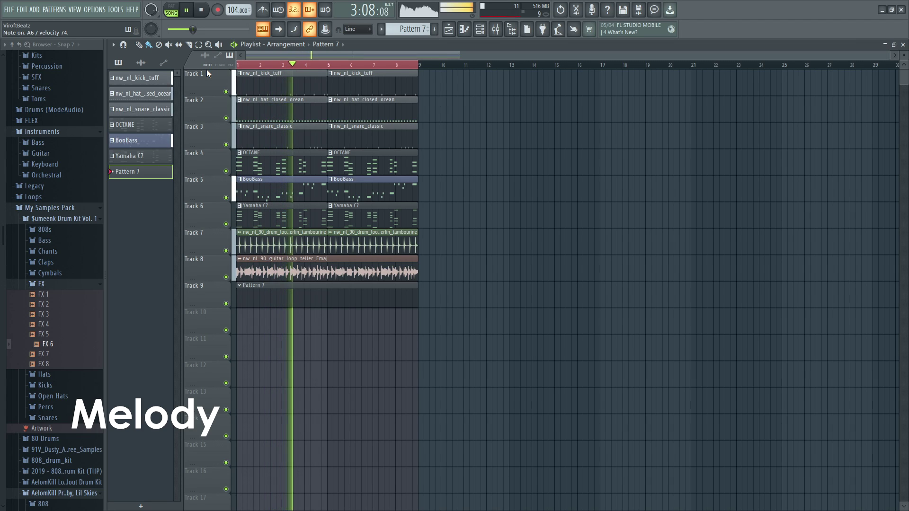
{"action": "key", "text": "space"}
{"action": "key", "text": "space"}
{"action": "left_click", "coordinate": [218, 12]}
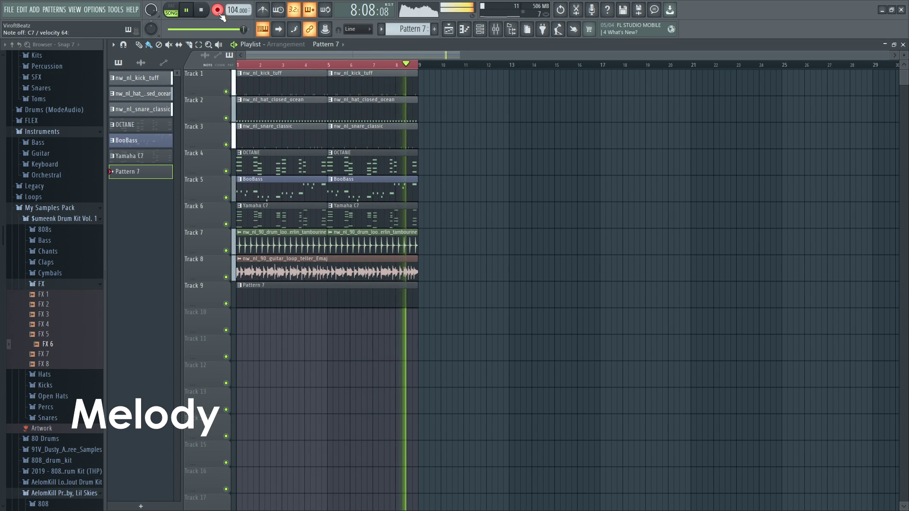
{"action": "key", "text": "space"}
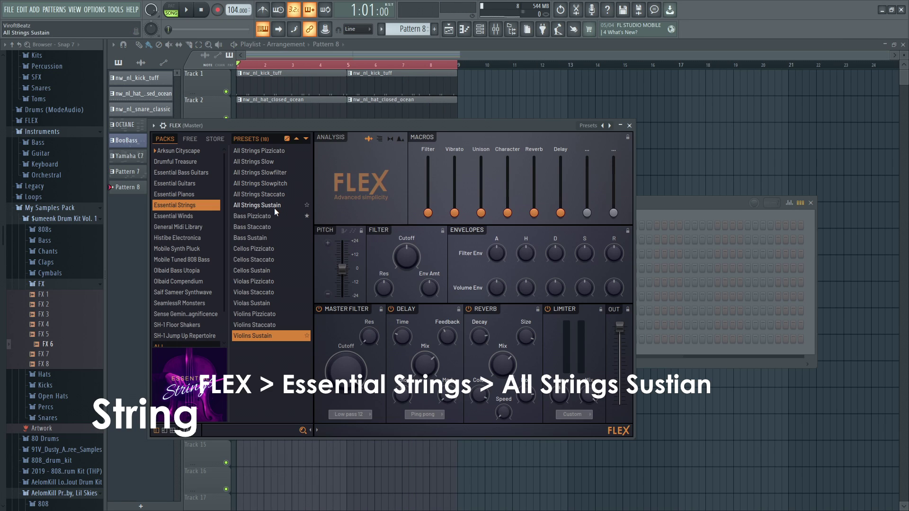
- Load the Essential Strings preset All Strings Sustain in FLEX and record an eight-bar string line into Pattern 8 on Track 10
{"action": "left_click", "coordinate": [274, 207]}
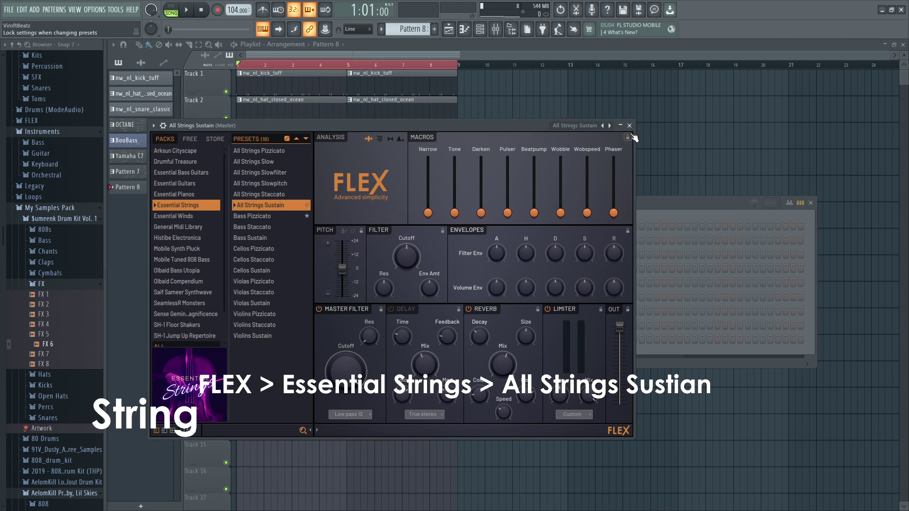
{"action": "left_click", "coordinate": [629, 126]}
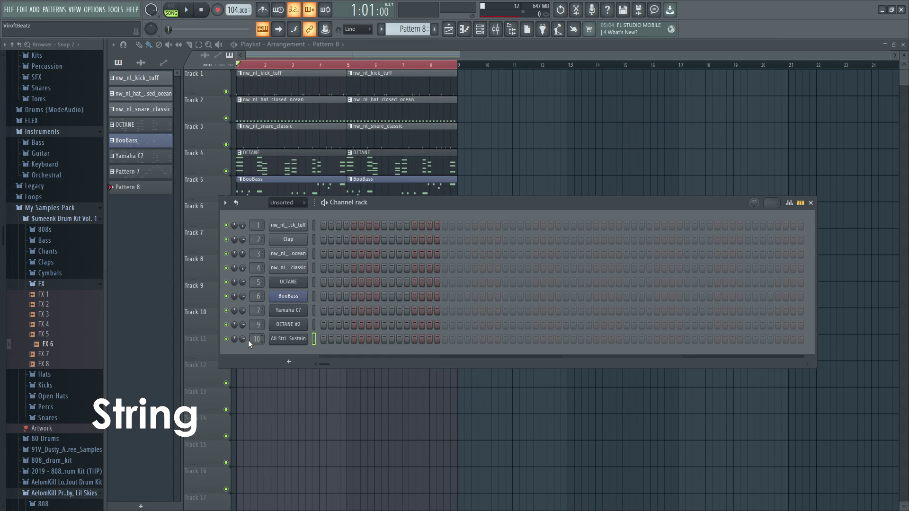
{"action": "key", "text": "space"}
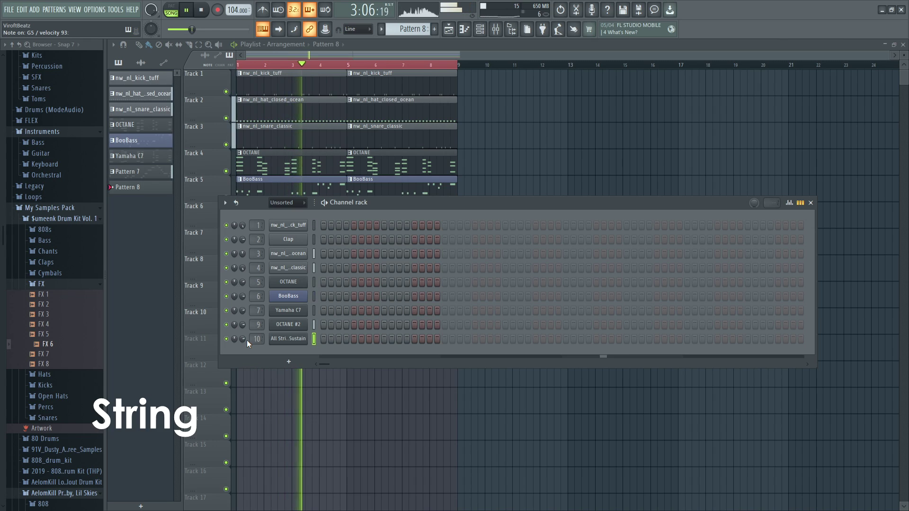
{"action": "key", "text": "space"}
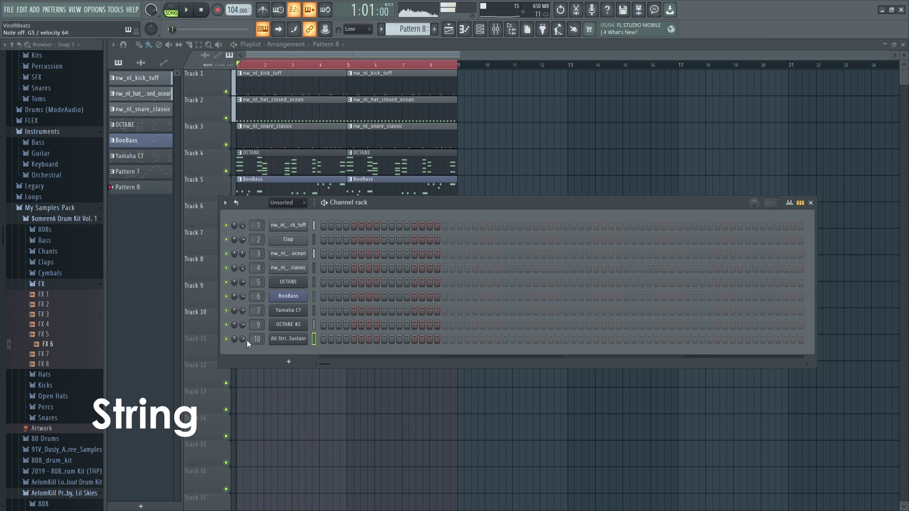
{"action": "key", "text": "F6"}
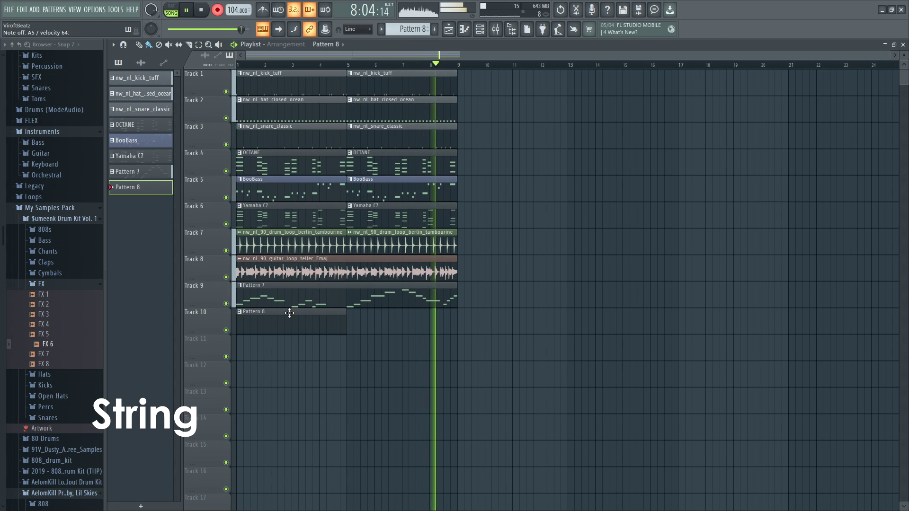
{"action": "key", "text": "space"}
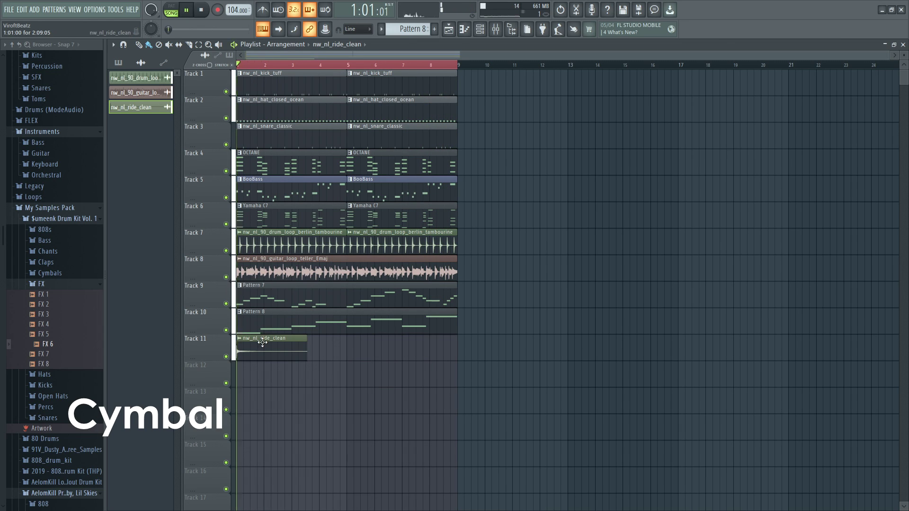
- Set the nw_nl_ride_clean cymbal's channel volume to 75% and close its settings
{"action": "double_click", "coordinate": [263, 342]}
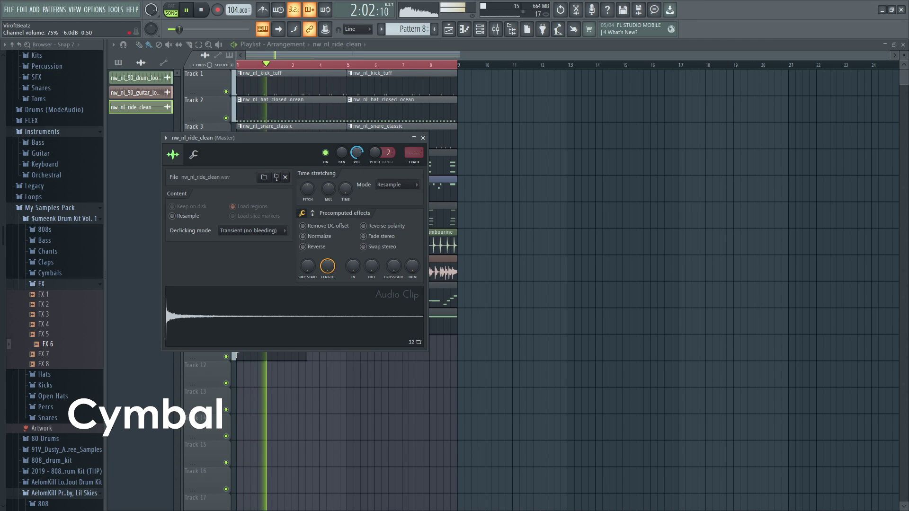
{"action": "left_click", "coordinate": [423, 138]}
{"action": "key", "text": "space"}
{"action": "left_click", "coordinate": [517, 158]}
{"action": "right_click", "coordinate": [541, 158]}
- Check the string notes of Pattern 8 and raise the All Strings Sustain channel volume during playback
{"action": "double_click", "coordinate": [361, 316]}
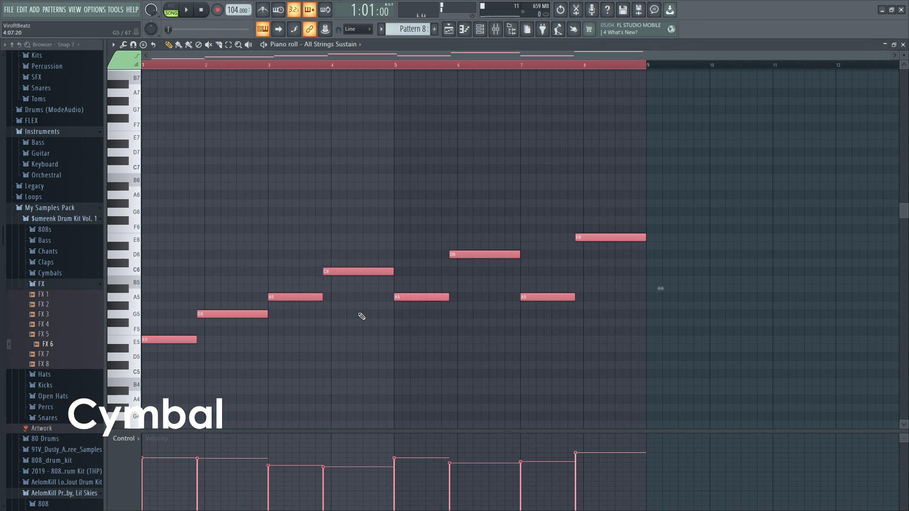
{"action": "key", "text": "space"}
{"action": "key", "text": "F7"}
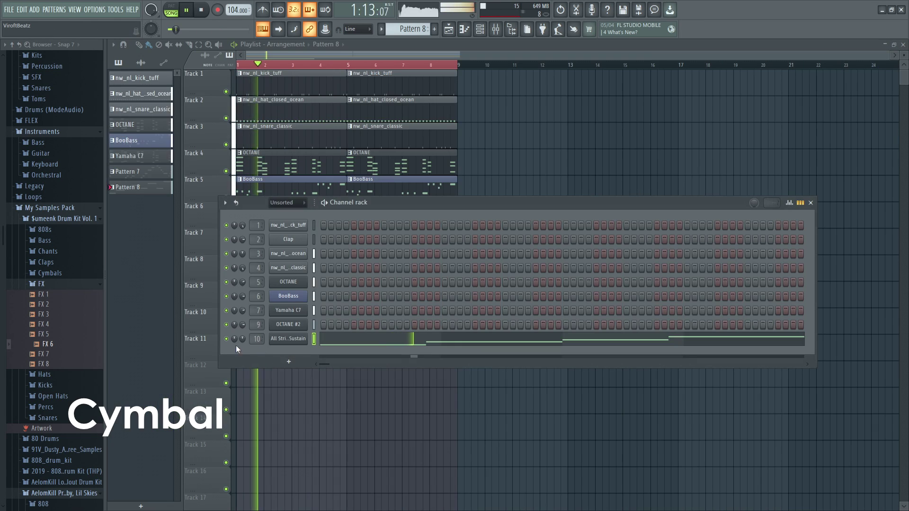
{"action": "left_click_drag", "start_coordinate": [244, 339], "coordinate": [243, 327]}
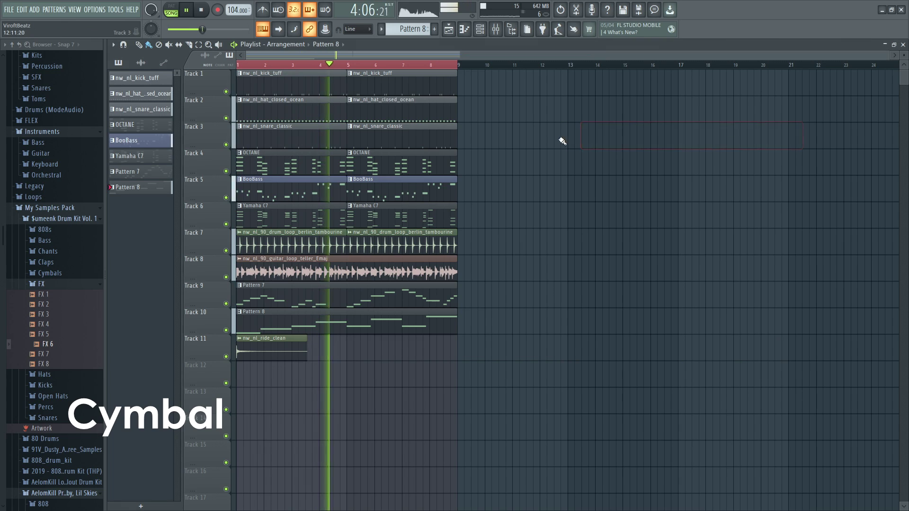
- Add a second ride cymbal clip at bar 5 on Track 11
{"action": "left_click", "coordinate": [349, 343]}
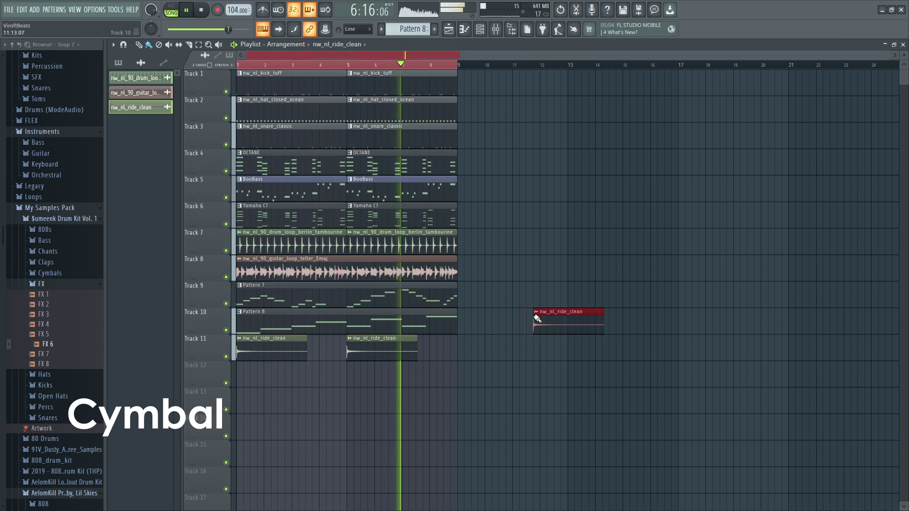
{"action": "key", "text": "ctrl+a"}
{"action": "left_click", "coordinate": [564, 310]}
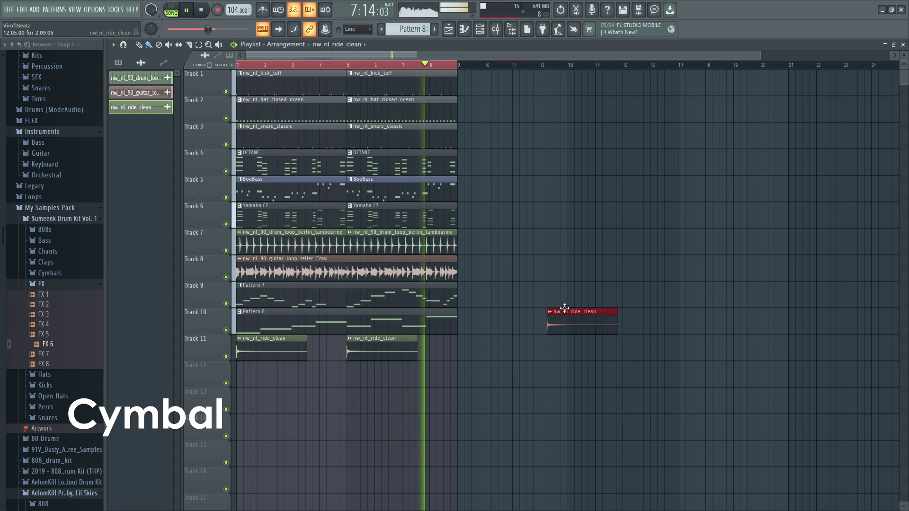
{"action": "key", "text": "ctrl+a"}
{"action": "right_click", "coordinate": [558, 313], "text": "ctrl"}
{"action": "right_click", "coordinate": [559, 314], "text": "ctrl"}
{"action": "right_click", "coordinate": [513, 399]}
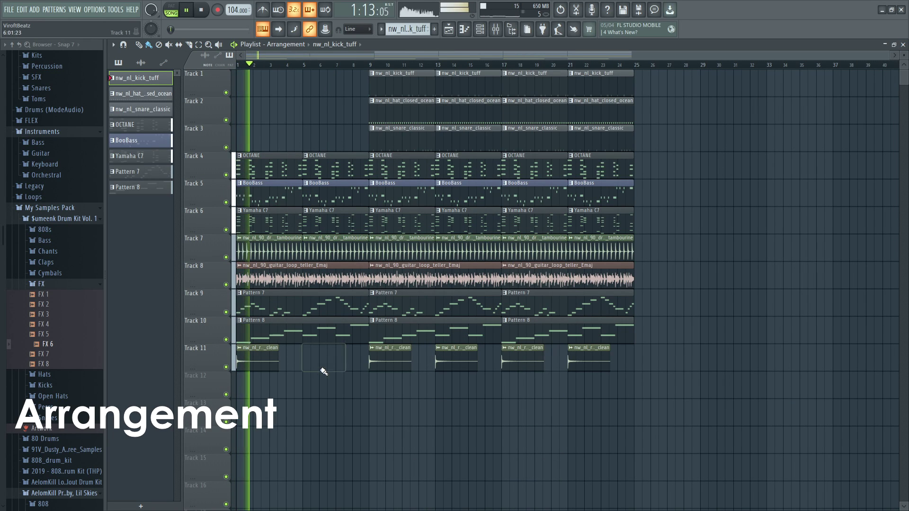
{"action": "key", "text": "ctrl+a"}
{"action": "left_click", "coordinate": [352, 388]}
{"action": "key", "text": "ctrl+a"}
{"action": "left_click", "coordinate": [344, 384]}
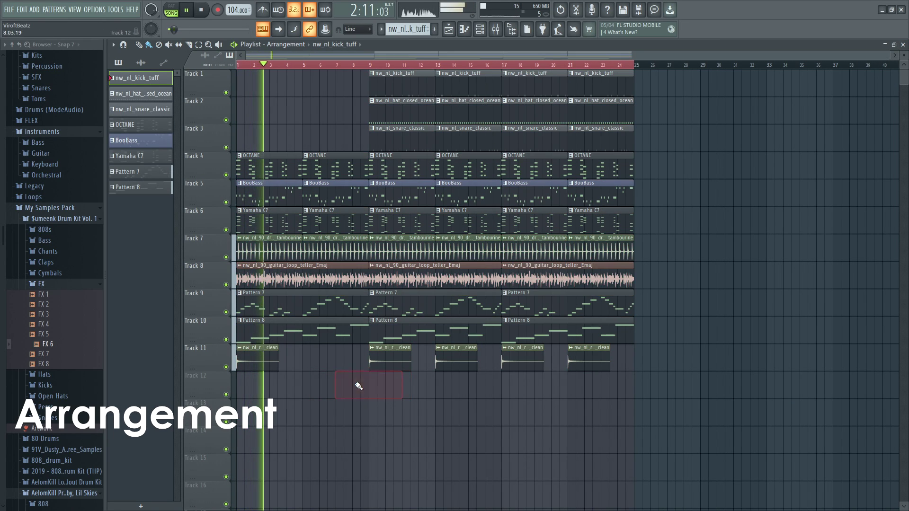
{"action": "key", "text": "ctrl+a"}
{"action": "left_click", "coordinate": [348, 387]}
{"action": "key", "text": "ctrl+a"}
{"action": "left_click", "coordinate": [347, 386]}
{"action": "key", "text": "ctrl+a"}
{"action": "left_click", "coordinate": [347, 386]}
{"action": "right_click", "coordinate": [347, 386]}
- Delete the BooBass clip at bar 5 on Track 5
{"action": "key", "text": "ctrl+a"}
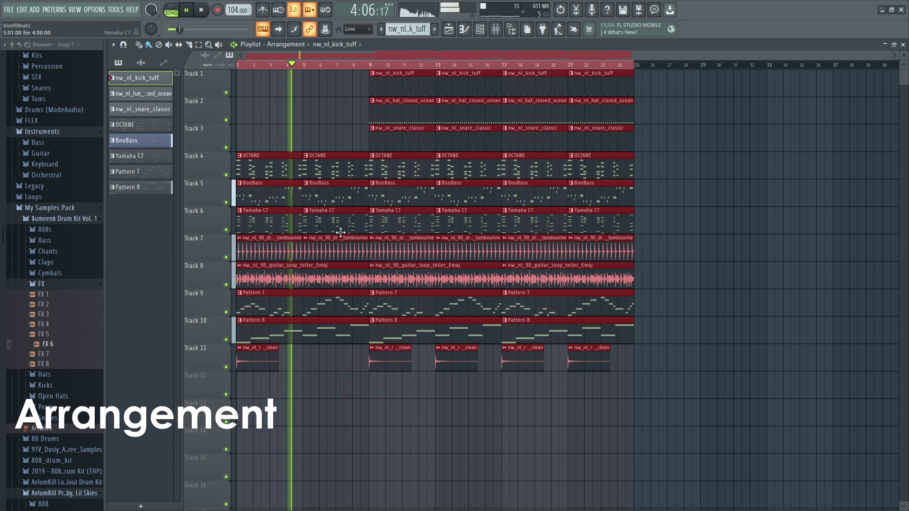
{"action": "right_click", "coordinate": [350, 205]}
{"action": "left_click", "coordinate": [402, 396]}
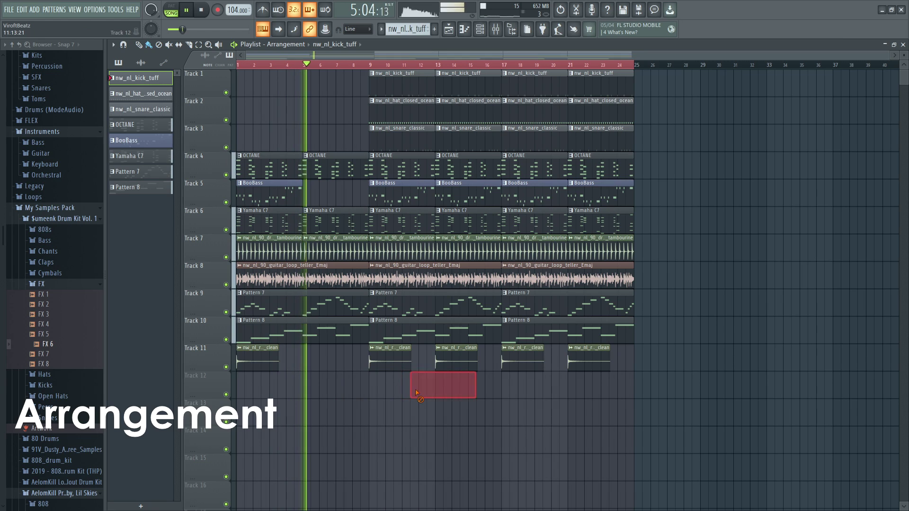
{"action": "key", "text": "ctrl+a"}
{"action": "left_click", "coordinate": [654, 216]}
{"action": "right_click", "coordinate": [663, 216]}
{"action": "key", "text": "ctrl+a"}
{"action": "left_click", "coordinate": [663, 214]}
{"action": "right_click", "coordinate": [674, 213]}
{"action": "left_click", "coordinate": [669, 191]}
{"action": "right_click", "coordinate": [673, 189]}
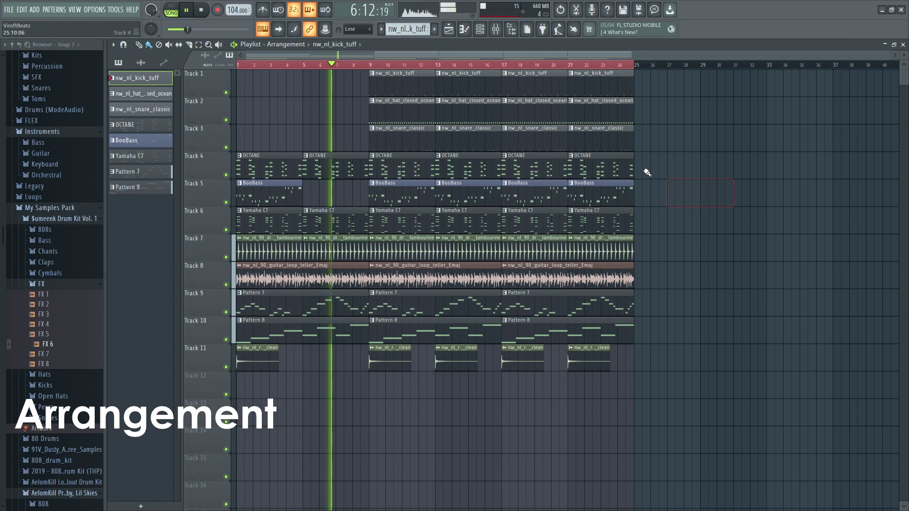
- Delete the hi-hat clips at bars 9 and 13 on Track 2
{"action": "right_click", "coordinate": [429, 113]}
{"action": "right_click", "coordinate": [457, 116]}
{"action": "left_click", "coordinate": [706, 132]}
{"action": "right_click", "coordinate": [723, 133]}
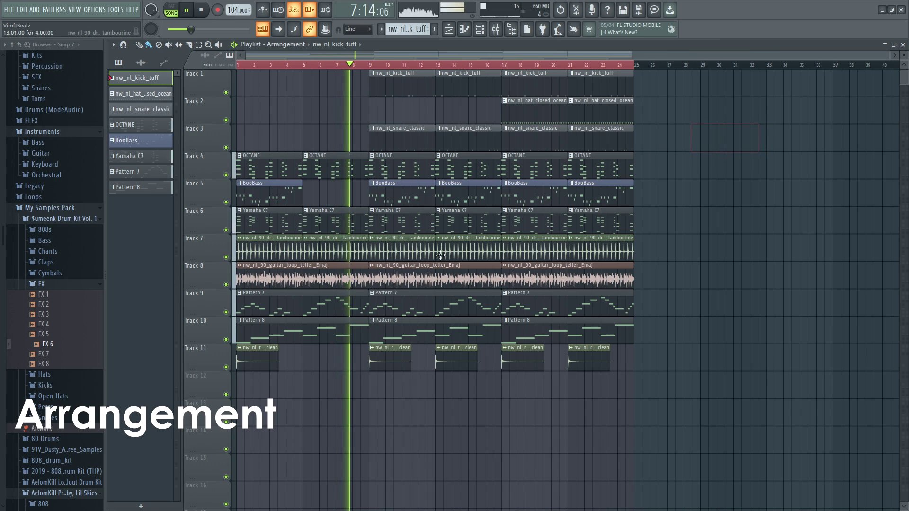
- Delete the guitar loop, tambourine and Pattern 8 clips at bar 9 and the ride cymbal clip at bar 13
{"action": "right_click", "coordinate": [389, 276]}
{"action": "right_click", "coordinate": [387, 257]}
{"action": "right_click", "coordinate": [463, 359]}
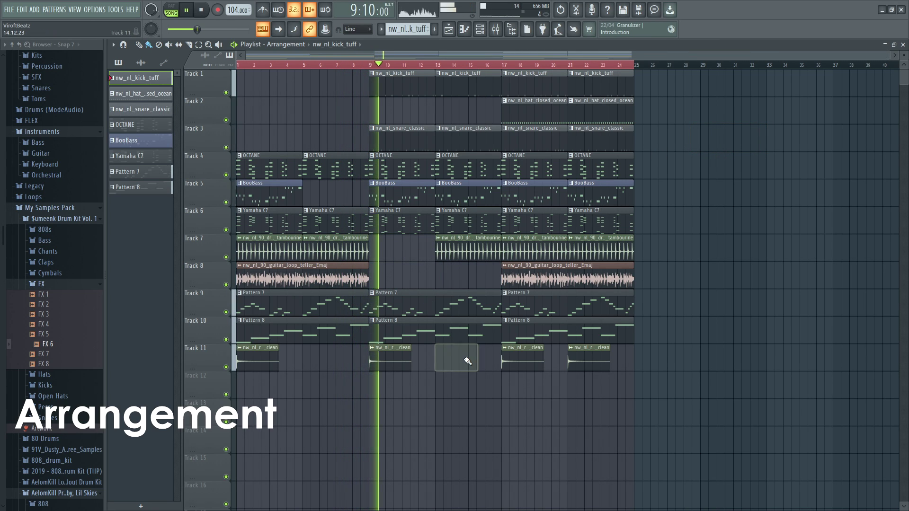
{"action": "left_click", "coordinate": [480, 387]}
{"action": "right_click", "coordinate": [497, 392]}
{"action": "left_click", "coordinate": [478, 388]}
{"action": "right_click", "coordinate": [478, 386]}
{"action": "right_click", "coordinate": [429, 335]}
- Listen to the arrangement from the middle of bar 8
{"action": "key", "text": "space"}
{"action": "key", "text": "space"}
{"action": "left_click", "coordinate": [463, 385]}
{"action": "right_click", "coordinate": [477, 385]}
{"action": "left_click", "coordinate": [362, 65]}
{"action": "left_click", "coordinate": [709, 159]}
{"action": "right_click", "coordinate": [710, 160]}
- Move all clips in bars 17 to 24 four bars later so that the section starts at bar 21
{"action": "key", "text": "ctrl+a"}
{"action": "left_click_drag", "start_coordinate": [686, 370], "coordinate": [505, 74]}
{"action": "left_click_drag", "start_coordinate": [512, 92], "coordinate": [578, 95]}
- Copy the bar 13 kick, snare, OCTANE, BooBass, Yamaha C7 and tambourine clips on Tracks 1 to 7 to bar 17
{"action": "left_click_drag", "start_coordinate": [515, 332], "coordinate": [448, 87]}
{"action": "left_click", "coordinate": [521, 325], "text": "ctrl"}
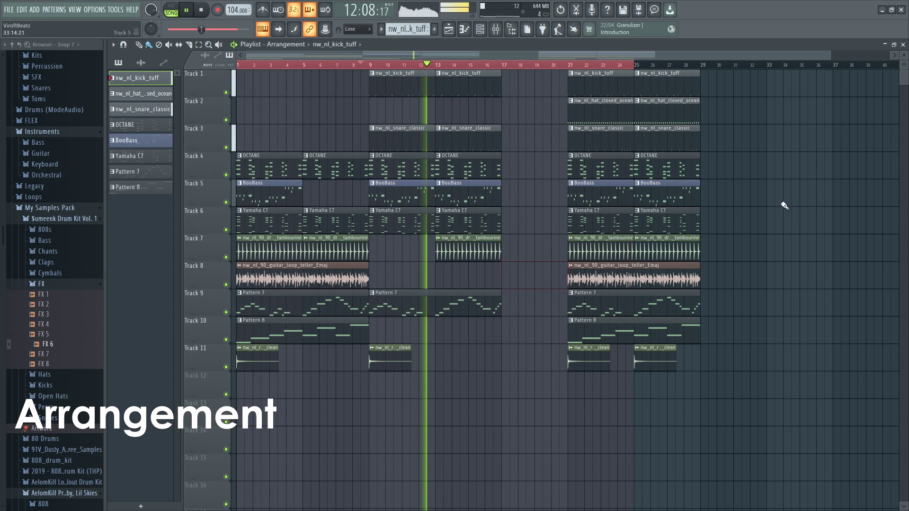
{"action": "left_click_drag", "start_coordinate": [529, 255], "coordinate": [450, 71]}
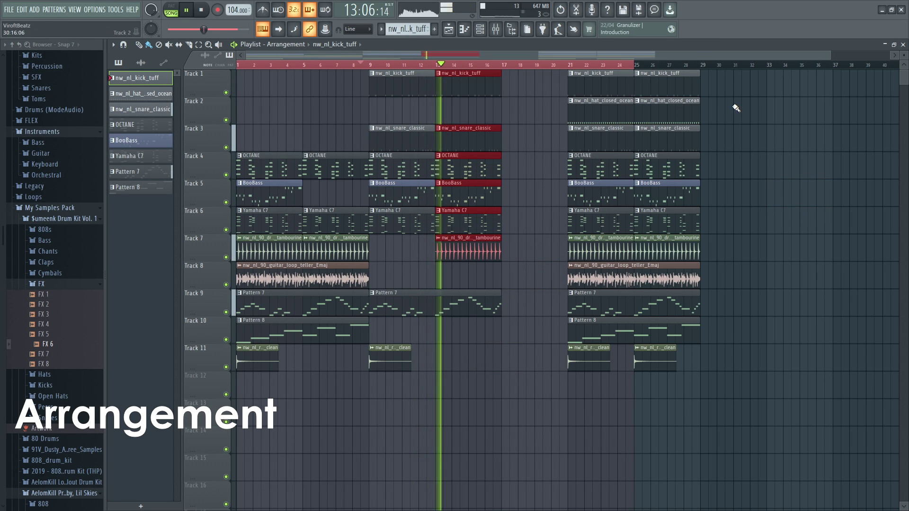
{"action": "left_click", "coordinate": [728, 110]}
{"action": "key", "text": "ctrl+c"}
{"action": "left_click_drag", "start_coordinate": [514, 243], "coordinate": [424, 93]}
{"action": "scroll", "coordinate": [583, 104], "scroll_direction": "up", "scroll_amount": 5}
{"action": "key", "text": "ctrl+v"}
{"action": "scroll", "coordinate": [584, 104], "scroll_direction": "down", "scroll_amount": 2}
{"action": "scroll", "coordinate": [407, 92], "scroll_direction": "up", "scroll_amount": 3}
{"action": "scroll", "coordinate": [440, 104], "scroll_direction": "down", "scroll_amount": 5}
{"action": "key", "text": "ctrl+a"}
{"action": "key", "text": "ctrl+Return"}
{"action": "left_click", "coordinate": [806, 138]}
{"action": "right_click", "coordinate": [806, 139]}
{"action": "left_click", "coordinate": [756, 157]}
{"action": "right_click", "coordinate": [789, 169]}
{"action": "left_click", "coordinate": [751, 163]}
{"action": "right_click", "coordinate": [779, 159]}
{"action": "scroll", "coordinate": [773, 158], "scroll_direction": "down", "scroll_amount": 2}
{"action": "key", "text": "ctrl+a"}
{"action": "left_click", "coordinate": [773, 158]}
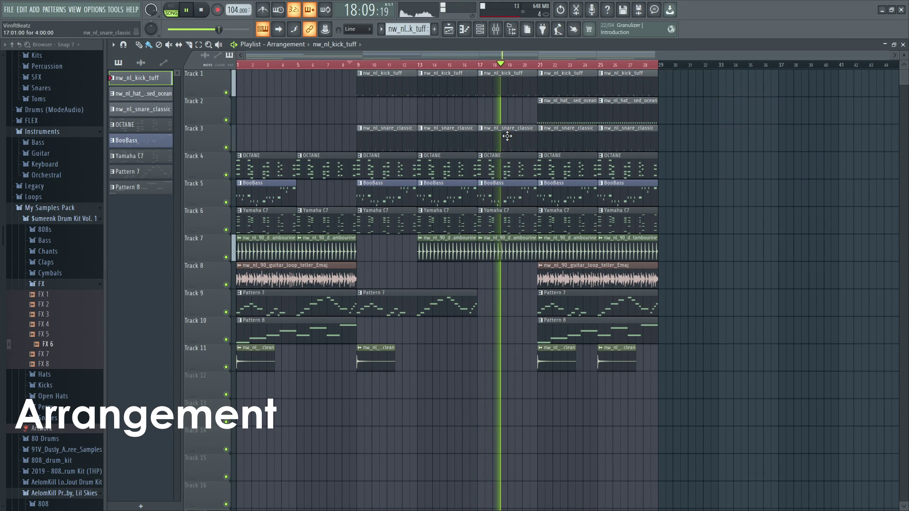
- Replay from bar 15 and delete the kick and snare clips at bar 17 on Tracks 1 and 3
{"action": "left_click", "coordinate": [450, 66]}
{"action": "right_click", "coordinate": [503, 81]}
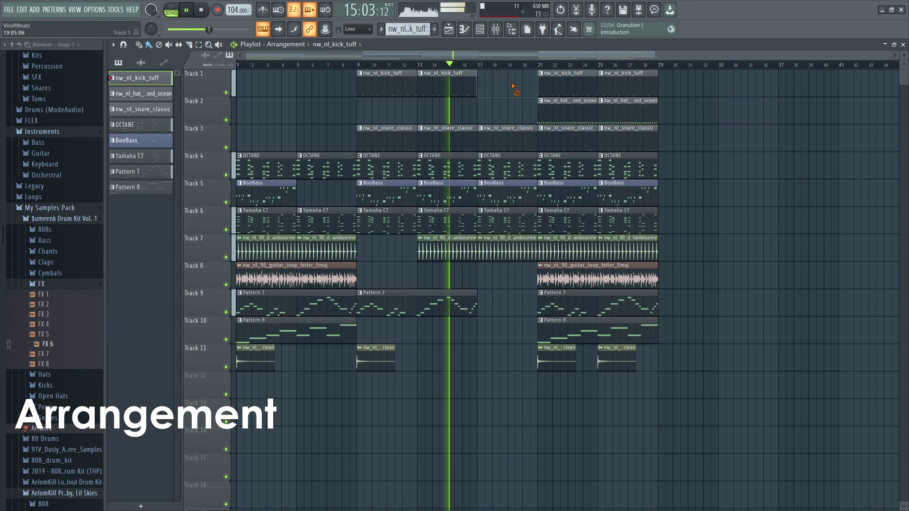
{"action": "right_click", "coordinate": [508, 136]}
- Move all clips in bars 21 to 28 four bars later and duplicate the bar 17 clips into bar 21
{"action": "left_click_drag", "start_coordinate": [739, 397], "coordinate": [614, 91]}
{"action": "left_click_drag", "start_coordinate": [566, 287], "coordinate": [498, 169]}
{"action": "key", "text": "ctrl+b"}
{"action": "scroll", "coordinate": [617, 158], "scroll_direction": "up", "scroll_amount": 4}
{"action": "scroll", "coordinate": [621, 158], "scroll_direction": "down", "scroll_amount": 3}
{"action": "scroll", "coordinate": [502, 168], "scroll_direction": "up", "scroll_amount": 4}
{"action": "key", "text": "ctrl+a"}
{"action": "scroll", "coordinate": [498, 169], "scroll_direction": "down", "scroll_amount": 2}
{"action": "scroll", "coordinate": [498, 169], "scroll_direction": "down", "scroll_amount": 5}
{"action": "left_click", "coordinate": [784, 147]}
{"action": "right_click", "coordinate": [783, 147]}
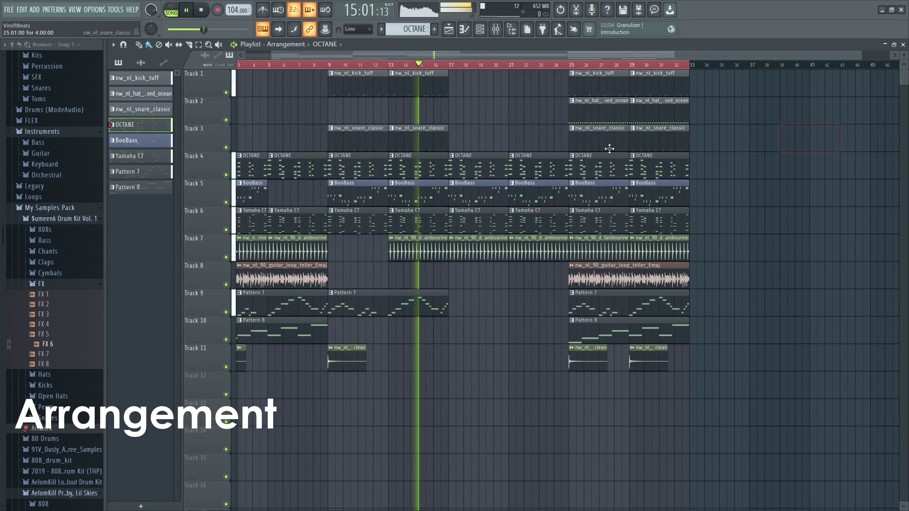
- Delete the BooBass clip at bar 21 on Track 5 and make the BooBass clip at bar 17 unique
{"action": "double_click", "coordinate": [434, 65]}
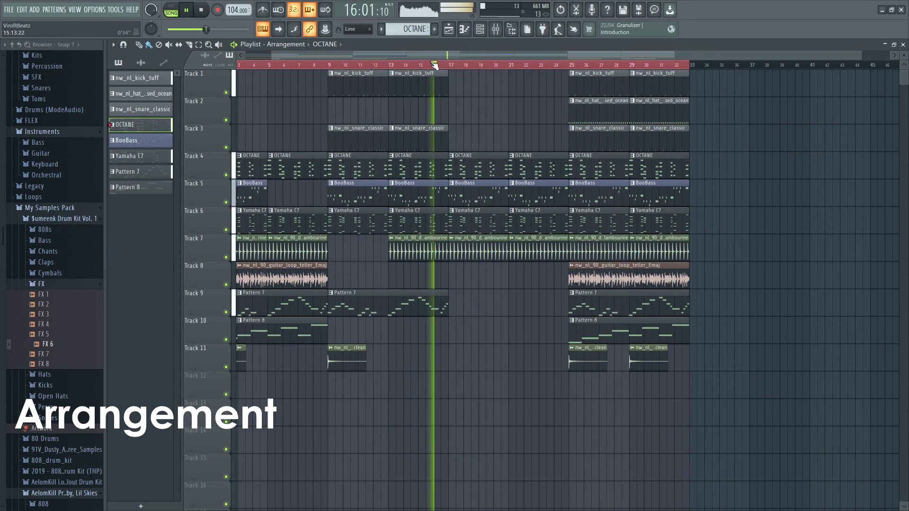
{"action": "right_click", "coordinate": [517, 193]}
{"action": "key", "text": "space"}
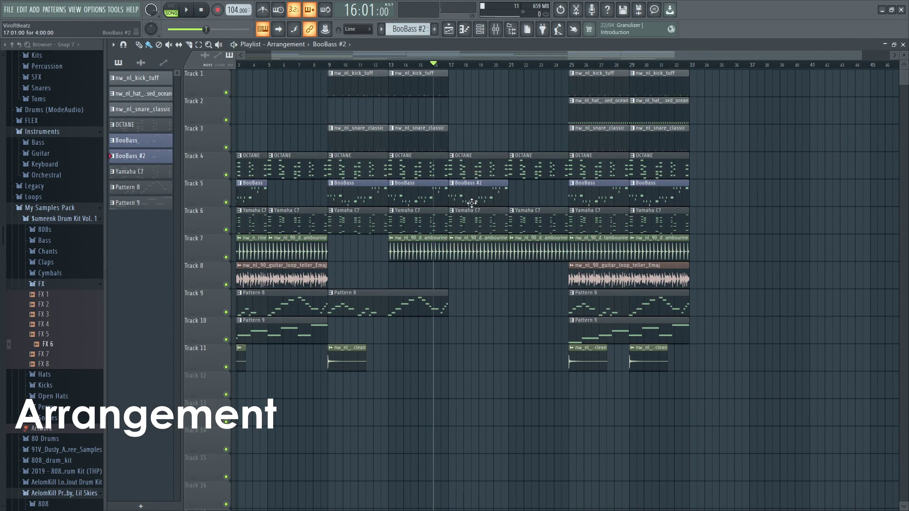
- Delete the extra short notes in the BooBass #2 pattern, keeping one F4, D4, E4 and A4 bass note
{"action": "double_click", "coordinate": [472, 203]}
{"action": "key", "text": "ctrl+a"}
{"action": "scroll", "coordinate": [361, 253], "scroll_direction": "down", "scroll_amount": 1}
{"action": "right_click", "coordinate": [180, 221]}
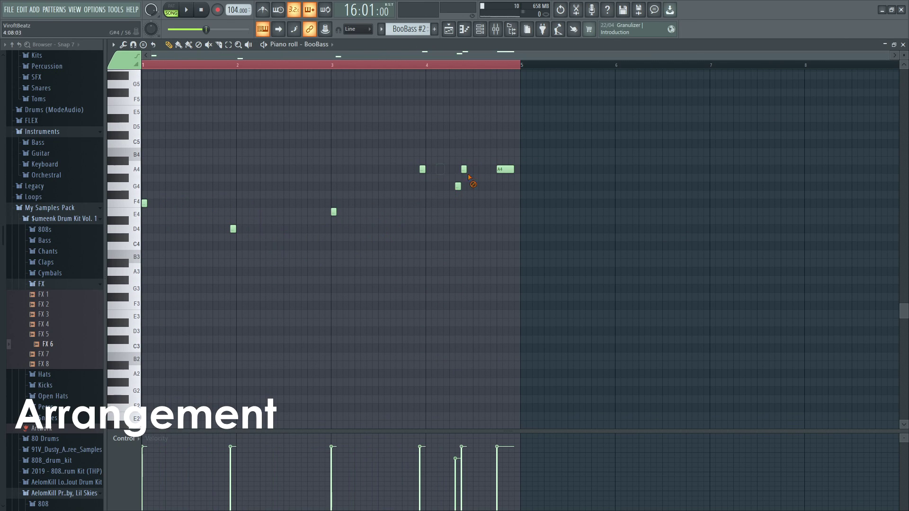
- Lengthen the four bass notes so each sustains until the next one and the final A4 ends at bar 5
{"action": "left_click_drag", "start_coordinate": [425, 173], "coordinate": [523, 170]}
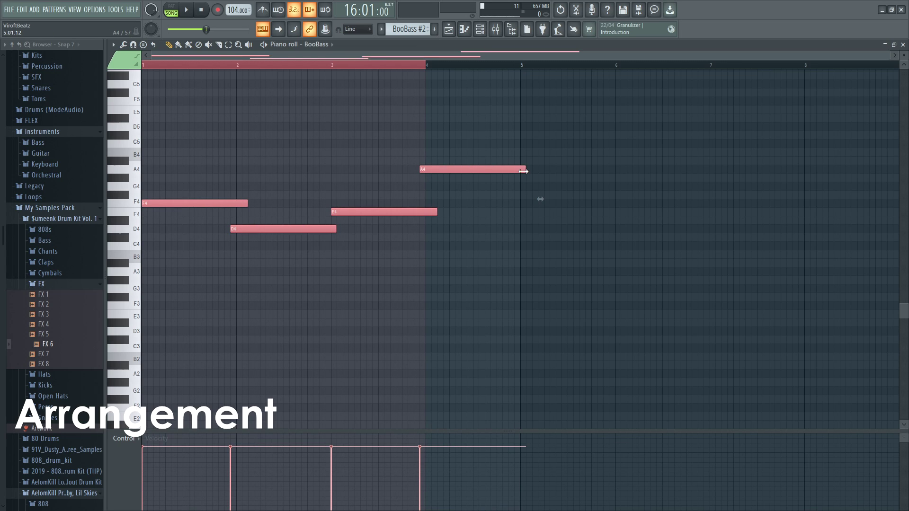
{"action": "left_click", "coordinate": [241, 205]}
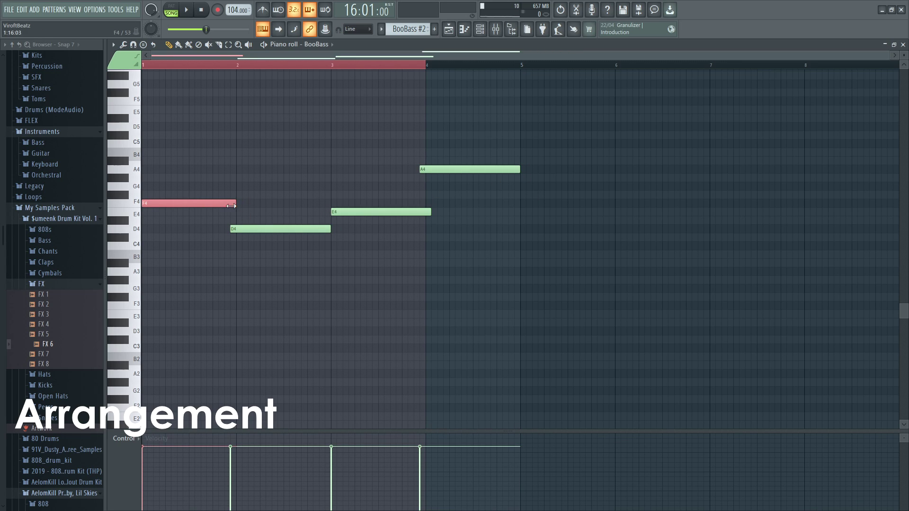
{"action": "left_click_drag", "start_coordinate": [436, 216], "coordinate": [454, 214]}
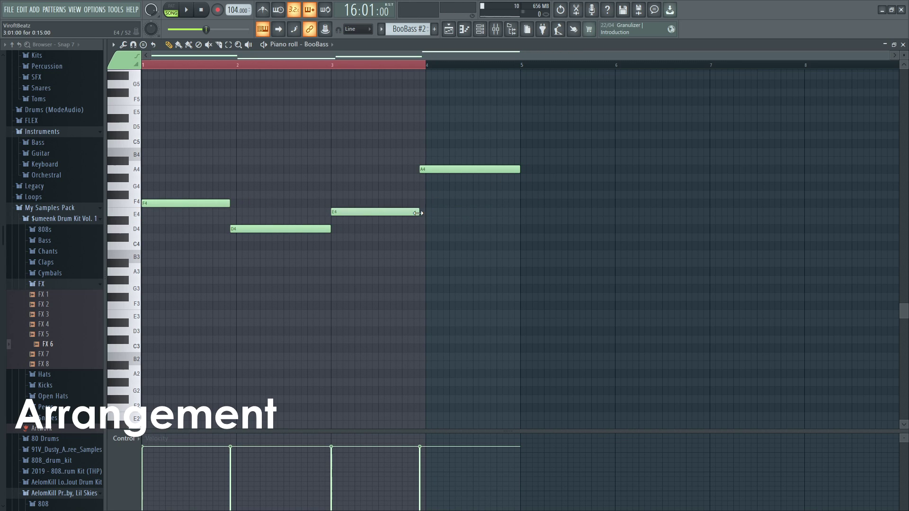
{"action": "key", "text": "ctrl+a"}
- Return to the playlist, place a BooBass #2 clip at bar 21 on Track 5 and start playback
{"action": "left_click", "coordinate": [903, 45]}
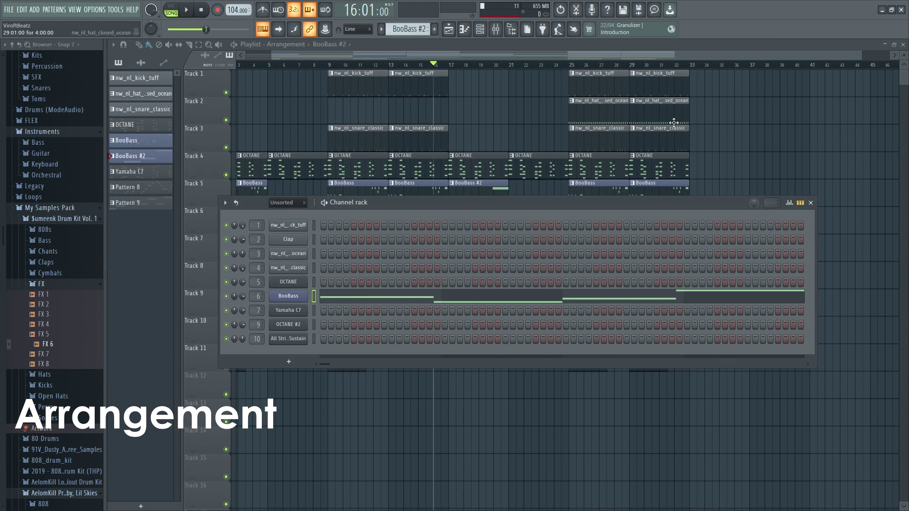
{"action": "left_click", "coordinate": [810, 203]}
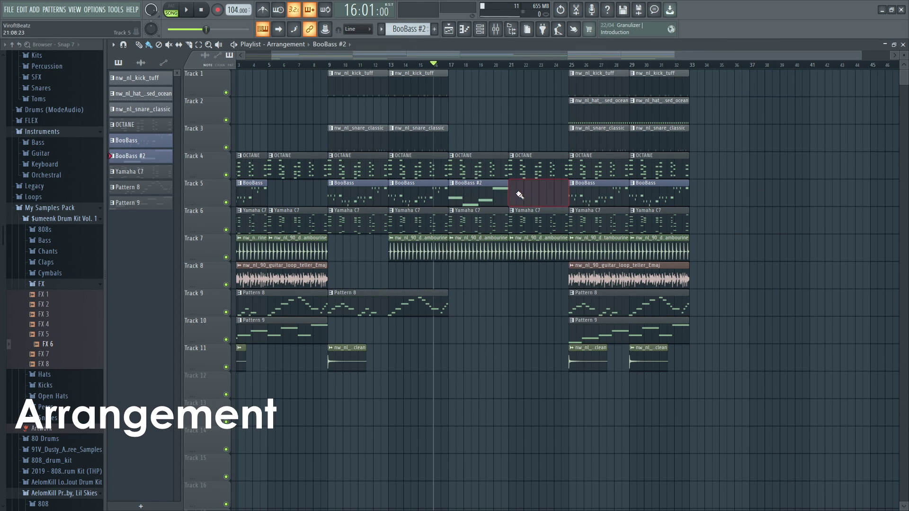
{"action": "key", "text": "space"}
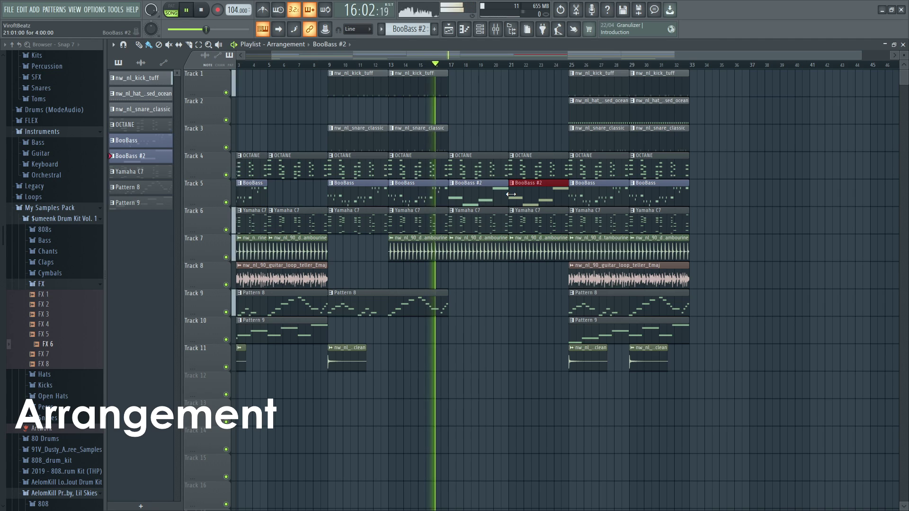
{"action": "key", "text": "ctrl+a"}
{"action": "left_click", "coordinate": [725, 146]}
{"action": "right_click", "coordinate": [727, 145]}
{"action": "key", "text": "ctrl+a"}
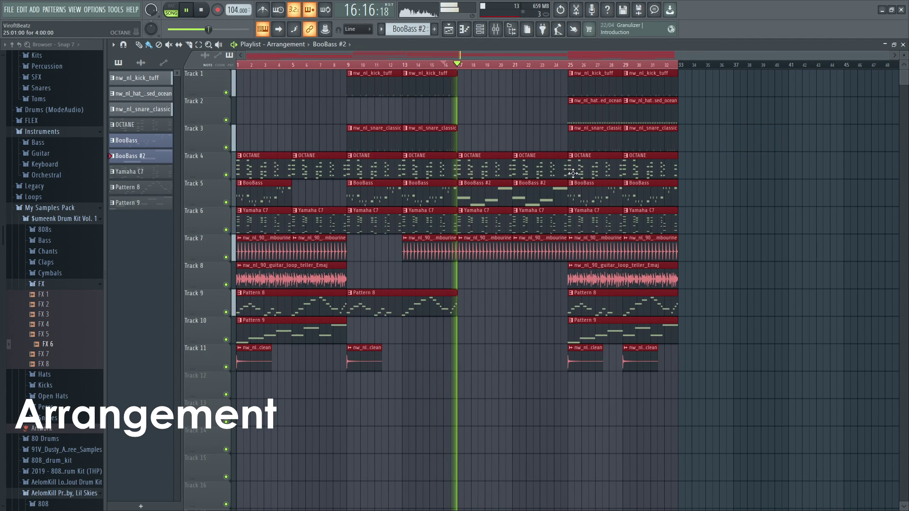
{"action": "left_click", "coordinate": [737, 159]}
{"action": "key", "text": "ctrl+a"}
{"action": "right_click", "coordinate": [737, 160]}
{"action": "left_click", "coordinate": [753, 159]}
{"action": "right_click", "coordinate": [756, 159]}
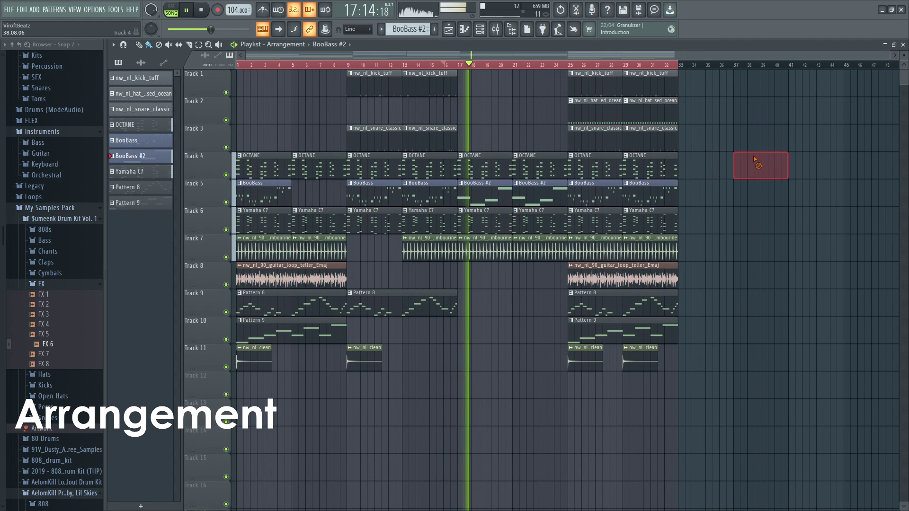
{"action": "key", "text": "ctrl+a"}
{"action": "left_click_drag", "start_coordinate": [758, 159], "coordinate": [782, 156]}
{"action": "right_click", "coordinate": [781, 157]}
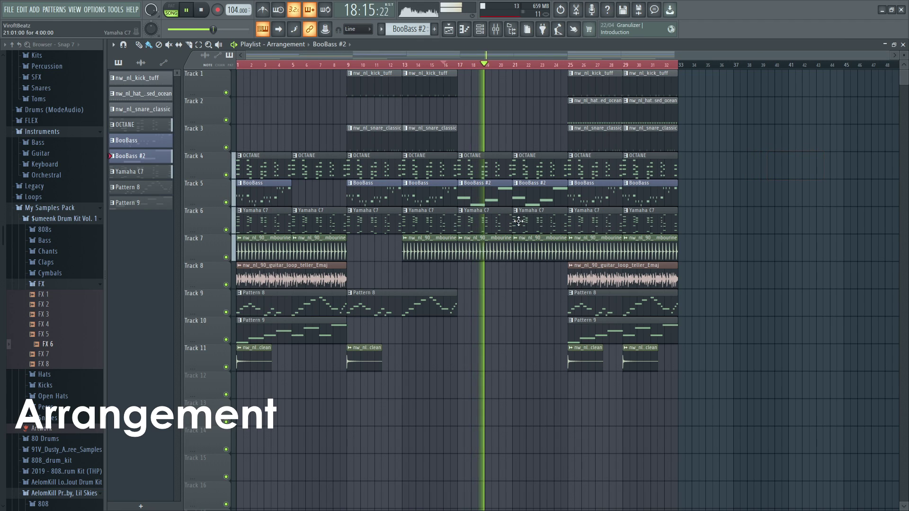
- Delete the Yamaha C7 clips at bars 17 and 21 on Track 6 and stop playback
{"action": "right_click", "coordinate": [479, 217]}
{"action": "right_click", "coordinate": [555, 227]}
{"action": "key", "text": "space"}
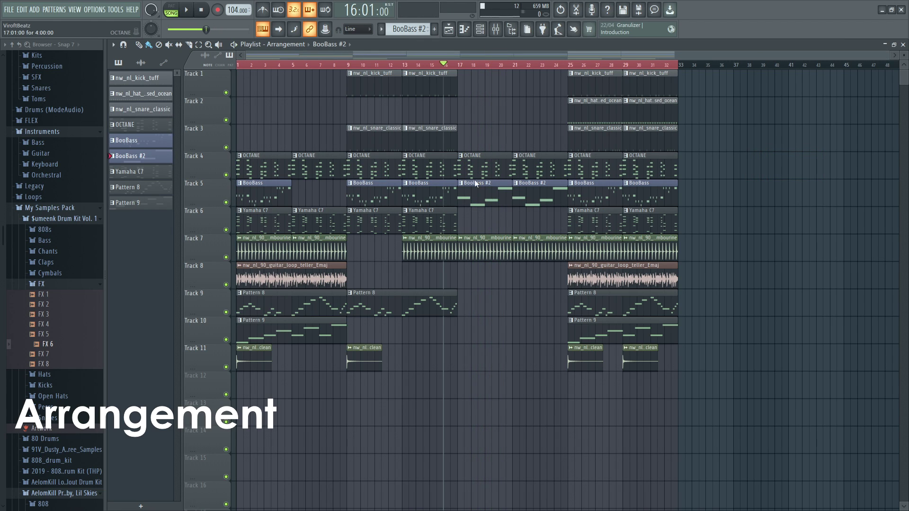
- Make the OCTANE clip at bar 17 unique and delete its repeated short chord notes, keeping four chords
{"action": "left_click", "coordinate": [484, 216]}
{"action": "double_click", "coordinate": [490, 172]}
{"action": "key", "text": "ctrl+a"}
{"action": "right_click", "coordinate": [221, 203]}
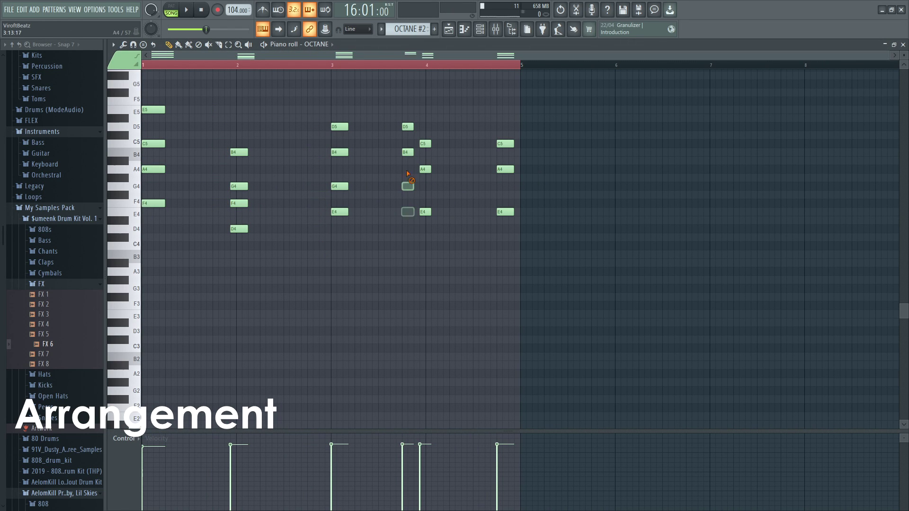
{"action": "right_click", "coordinate": [505, 169]}
{"action": "right_click", "coordinate": [505, 212]}
- Lengthen all the chord notes together so that the third chord ends where the fourth begins
{"action": "key", "text": "ctrl+a"}
{"action": "left_click_drag", "start_coordinate": [431, 143], "coordinate": [513, 147]}
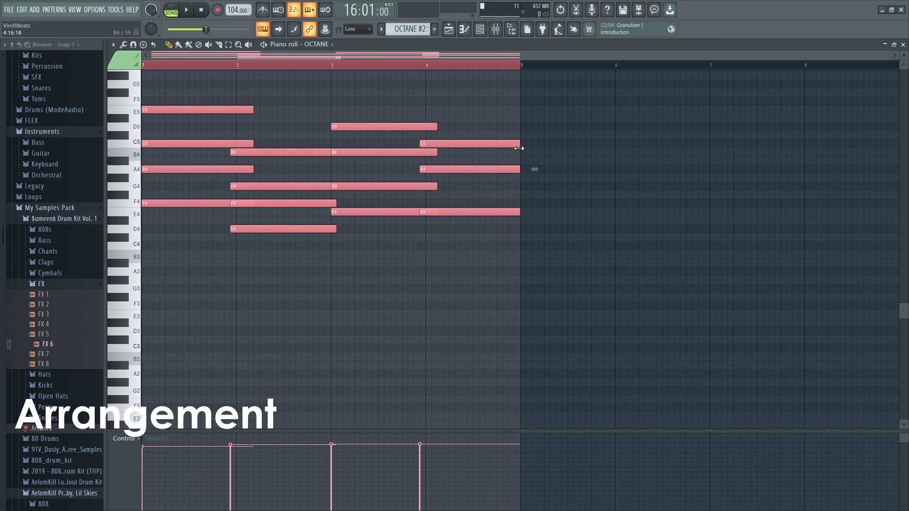
{"action": "key", "text": "ctrl+z"}
{"action": "left_click_drag", "start_coordinate": [347, 128], "coordinate": [416, 130]}
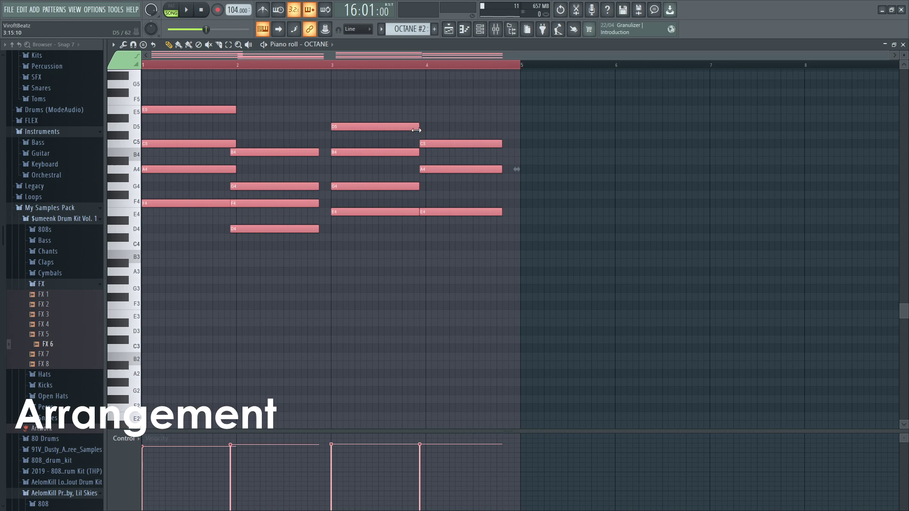
- Trim the first chord to the second chord's start, and extend the second to bar 3 and the last to bar 5
{"action": "left_click_drag", "start_coordinate": [199, 229], "coordinate": [200, 143]}
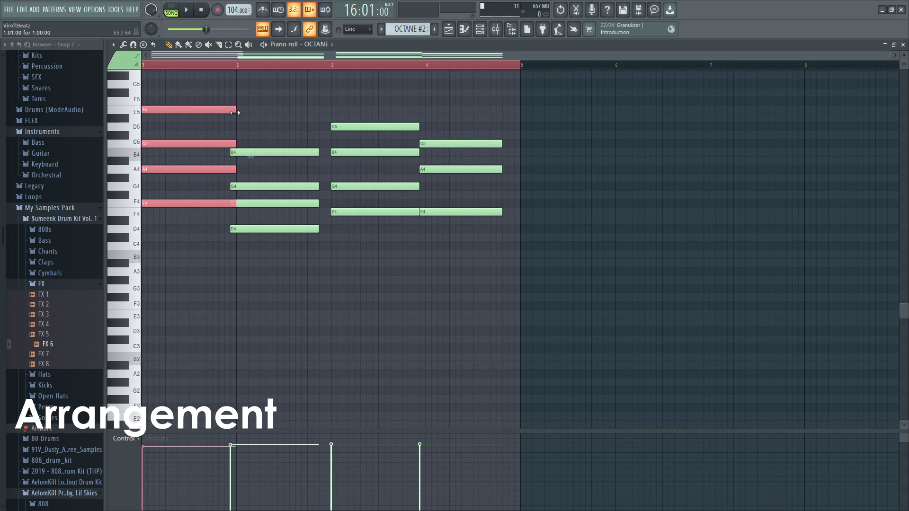
{"action": "left_click_drag", "start_coordinate": [235, 112], "coordinate": [231, 113]}
{"action": "left_click_drag", "start_coordinate": [325, 118], "coordinate": [315, 243]}
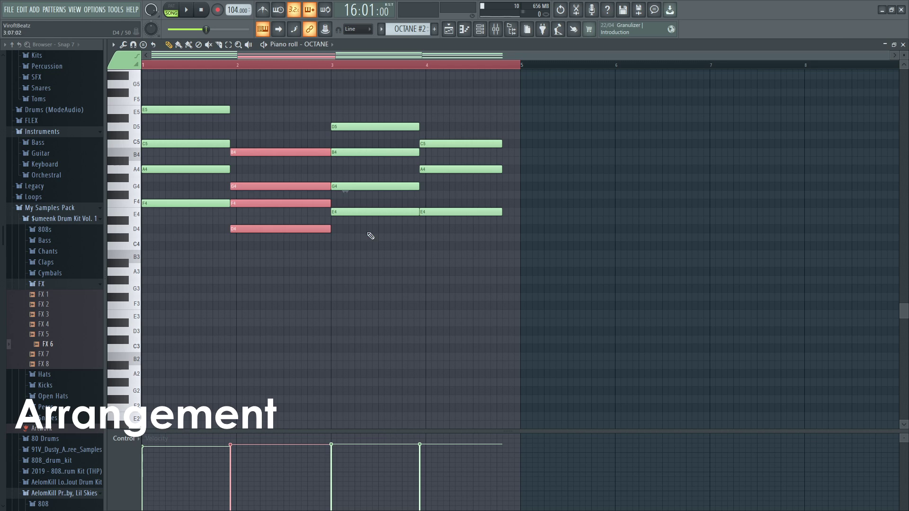
{"action": "left_click_drag", "start_coordinate": [416, 239], "coordinate": [513, 150]}
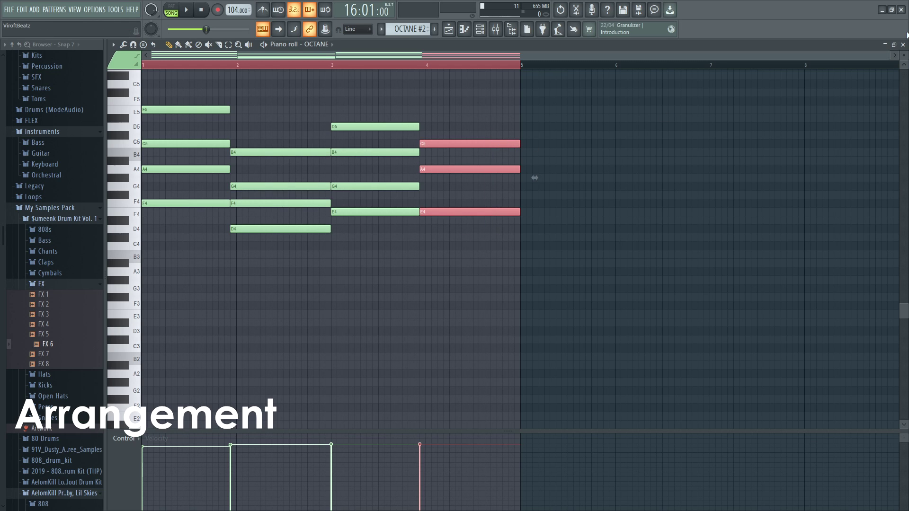
- Return to the playlist, start playback and place an OCTANE #2 clip at bar 21 on Track 4
{"action": "left_click", "coordinate": [903, 44]}
{"action": "key", "text": "F6"}
{"action": "key", "text": "space"}
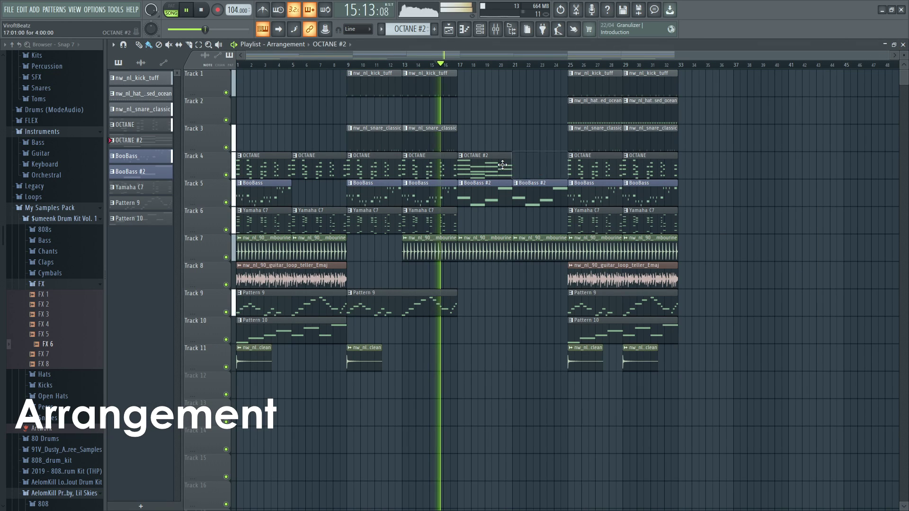
{"action": "left_click", "coordinate": [517, 168]}
{"action": "key", "text": "ctrl+a"}
{"action": "left_click", "coordinate": [764, 201]}
{"action": "right_click", "coordinate": [777, 202]}
{"action": "key", "text": "ctrl+a"}
{"action": "left_click", "coordinate": [782, 200]}
{"action": "right_click", "coordinate": [796, 197]}
{"action": "key", "text": "ctrl+a"}
{"action": "left_click", "coordinate": [783, 190]}
{"action": "right_click", "coordinate": [788, 190]}
{"action": "key", "text": "ctrl+a"}
{"action": "left_click", "coordinate": [772, 175]}
{"action": "right_click", "coordinate": [796, 176]}
{"action": "key", "text": "ctrl+a"}
{"action": "left_click", "coordinate": [785, 176]}
{"action": "right_click", "coordinate": [796, 175]}
{"action": "left_click", "coordinate": [773, 175]}
{"action": "right_click", "coordinate": [794, 174]}
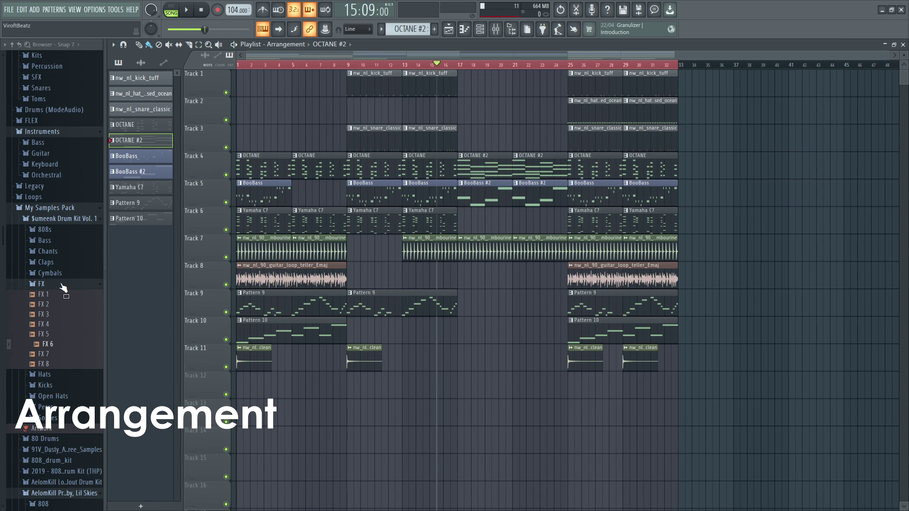
- Find the AVA - PRISM - Cake (122 Cm) - Shaker Loop in the PRISM _ Free Pack folder and place it at bar 17 on Track 12
{"action": "scroll", "coordinate": [63, 288], "scroll_direction": "down", "scroll_amount": 15}
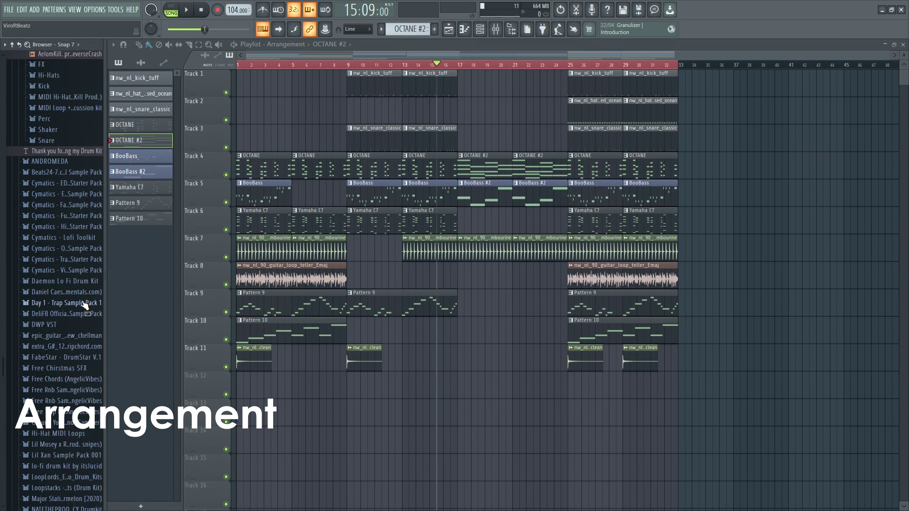
{"action": "scroll", "coordinate": [84, 355], "scroll_direction": "down", "scroll_amount": 3}
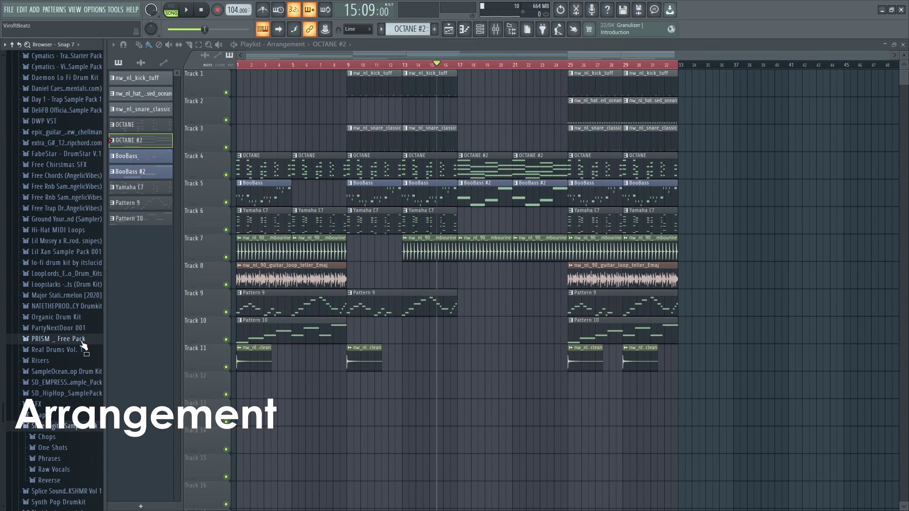
{"action": "left_click", "coordinate": [85, 355]}
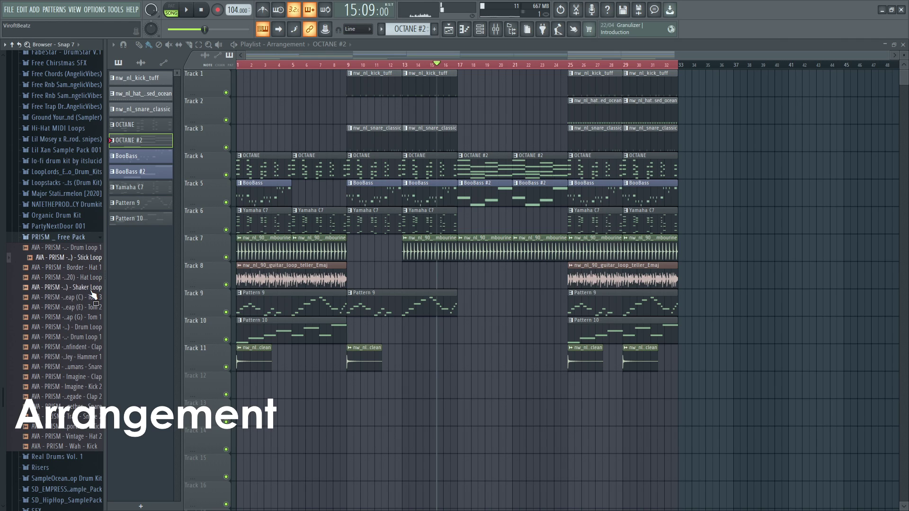
{"action": "left_click_drag", "start_coordinate": [461, 384], "coordinate": [458, 386]}
{"action": "key", "text": "ctrl+d"}
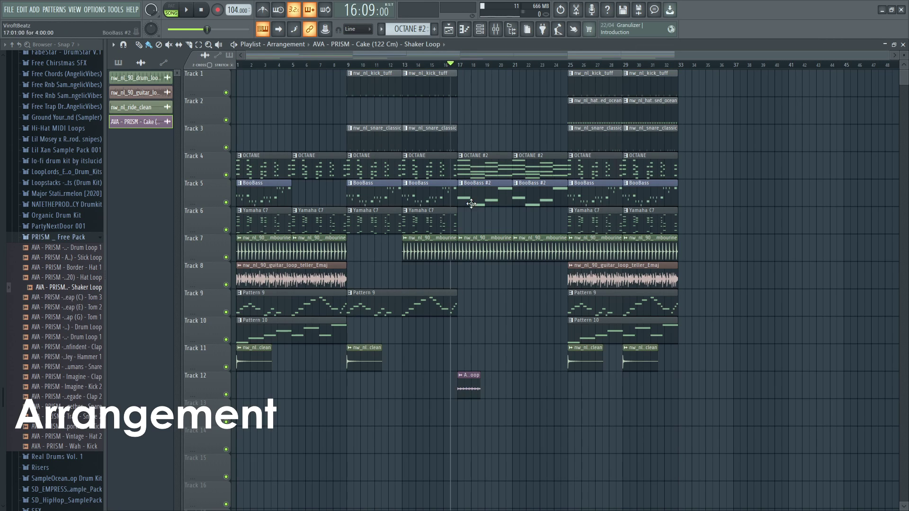
- Stretch the shaker loop to two bars and route it to mixer track 17
{"action": "double_click", "coordinate": [462, 389]}
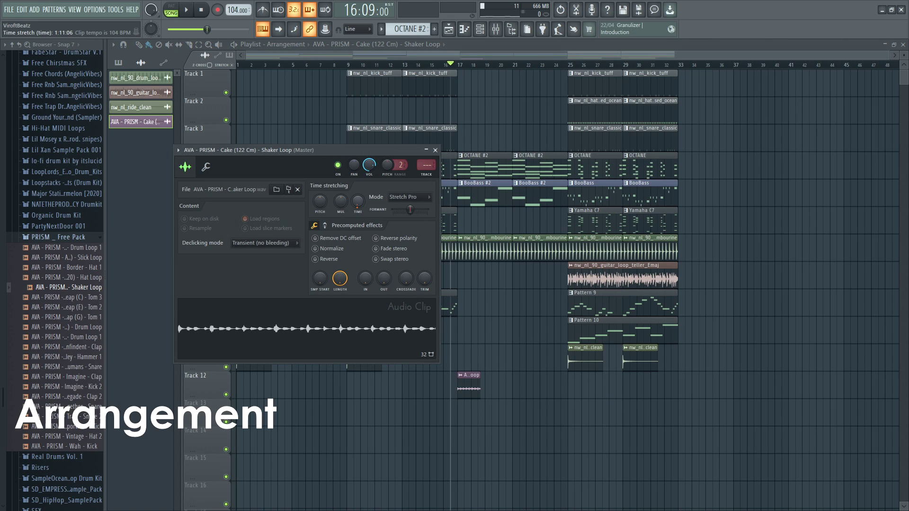
{"action": "scroll", "coordinate": [431, 168], "scroll_direction": "up", "scroll_amount": 5}
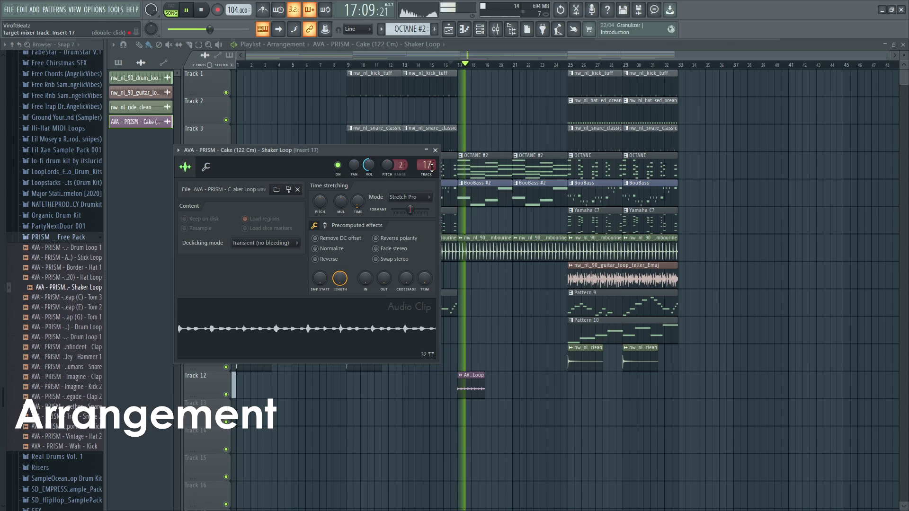
{"action": "left_click", "coordinate": [435, 150]}
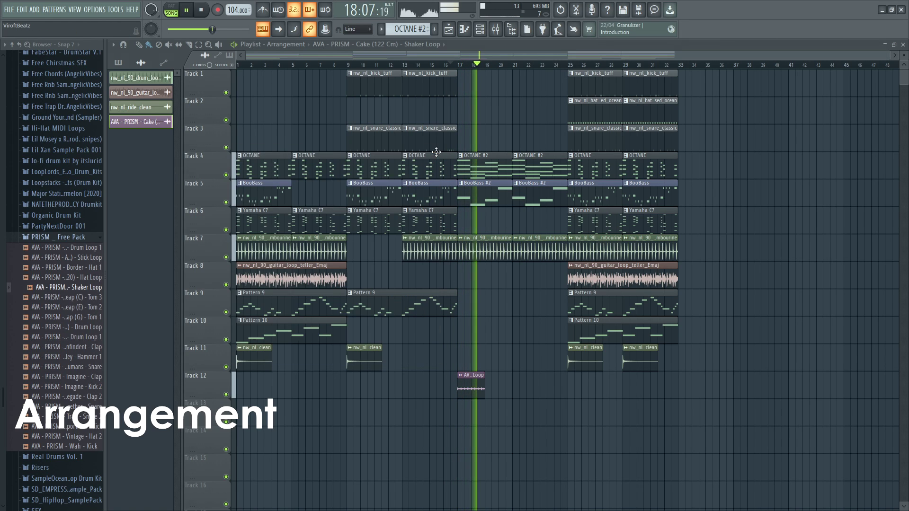
- Repeat the shaker loop on Track 12 to fill bars 17 to 24
{"action": "left_click", "coordinate": [767, 195]}
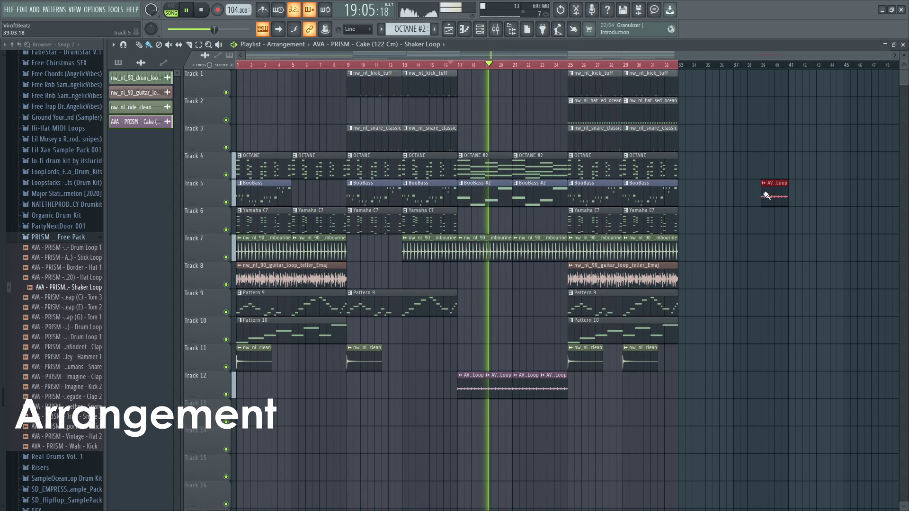
{"action": "key", "text": "ctrl+a"}
{"action": "left_click", "coordinate": [749, 188]}
{"action": "right_click", "coordinate": [750, 184]}
- Create a new empty pattern for the arrangement
{"action": "key", "text": "ctrl+a"}
{"action": "key", "text": "ctrl+d"}
{"action": "key", "text": "ctrl+a"}
{"action": "key", "text": "F4"}
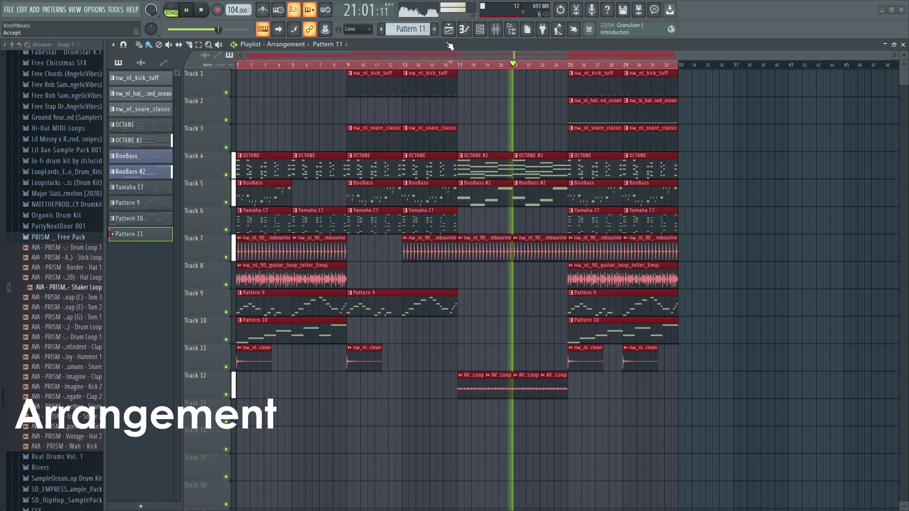
- Copy the guitar loop on Track 8 to bars 17 to 24 and stop playback
{"action": "left_click", "coordinate": [740, 182]}
{"action": "right_click", "coordinate": [741, 182]}
{"action": "left_click", "coordinate": [593, 269]}
{"action": "key", "text": "space"}
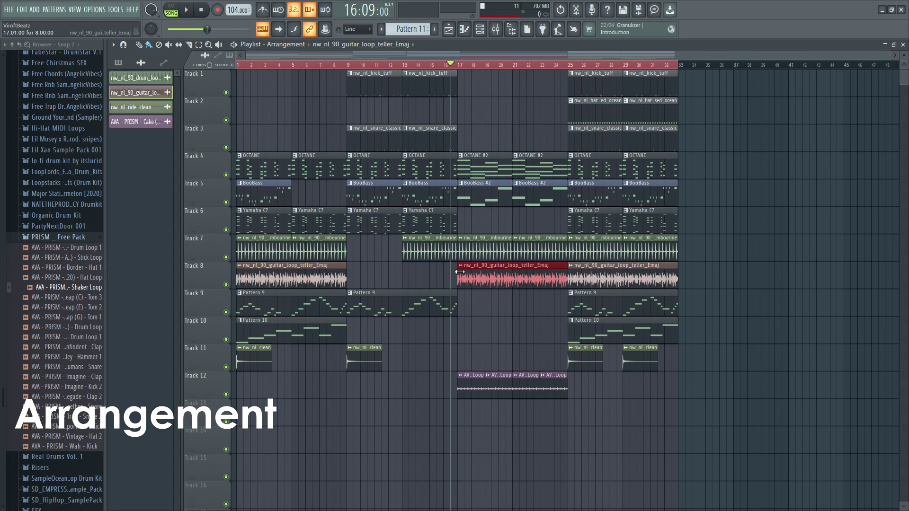
- Remove the first half of the split guitar loop copy so that it starts at bar 21 on Track 8
{"action": "left_click", "coordinate": [138, 45]}
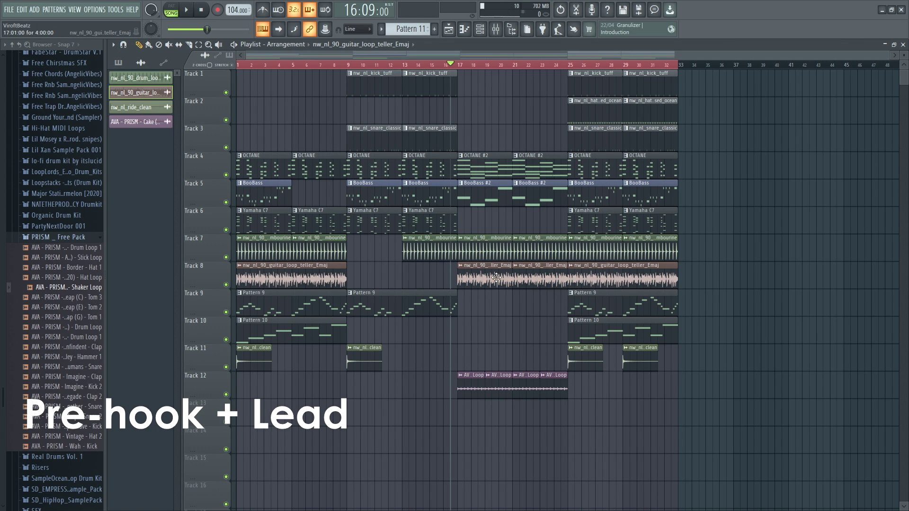
{"action": "right_click", "coordinate": [496, 278]}
{"action": "key", "text": "space"}
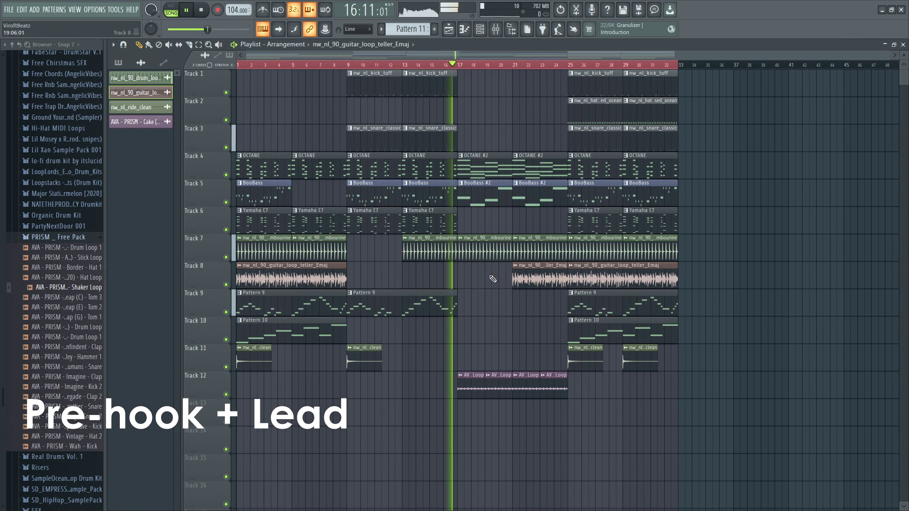
- Play the arrangement from bar 21 to check the guitar entry and the change into the section at bar 25
{"action": "left_click", "coordinate": [507, 67]}
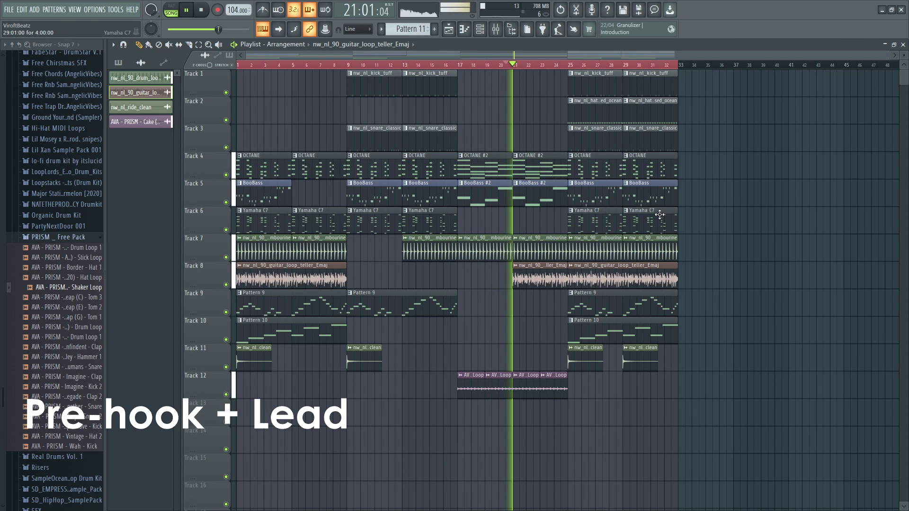
{"action": "key", "text": "ctrl+s"}
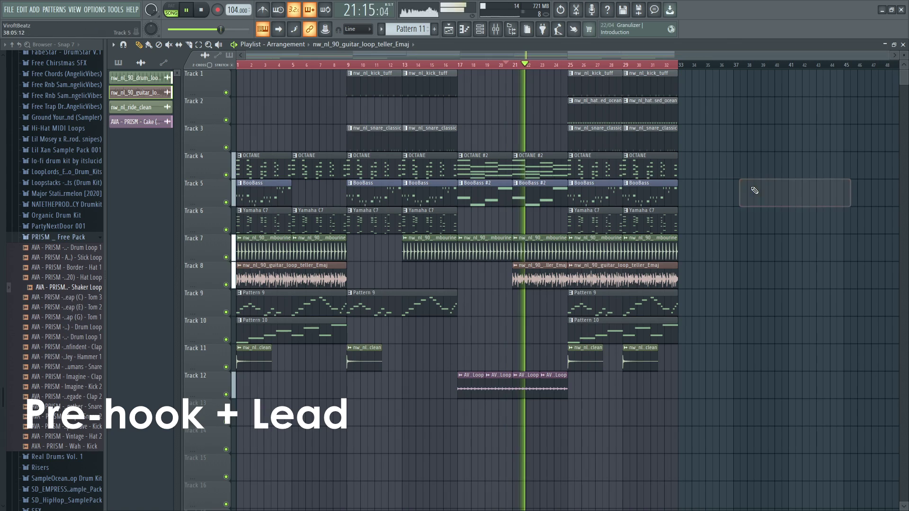
{"action": "scroll", "coordinate": [539, 278], "scroll_direction": "up", "scroll_amount": 4}
{"action": "left_click_drag", "start_coordinate": [449, 165], "coordinate": [511, 196]}
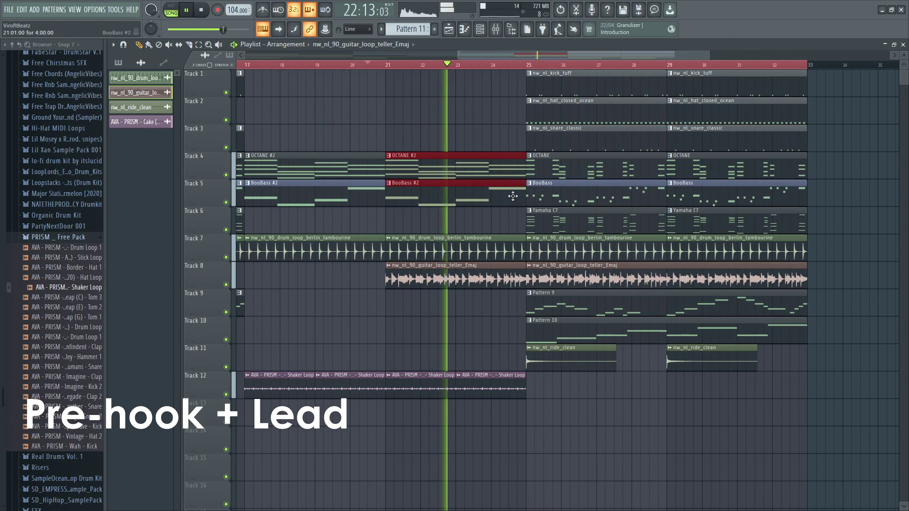
{"action": "key", "text": "ctrl+a"}
{"action": "scroll", "coordinate": [555, 197], "scroll_direction": "down", "scroll_amount": 4}
{"action": "left_click", "coordinate": [731, 175]}
{"action": "right_click", "coordinate": [738, 179]}
{"action": "scroll", "coordinate": [740, 182], "scroll_direction": "down", "scroll_amount": 1}
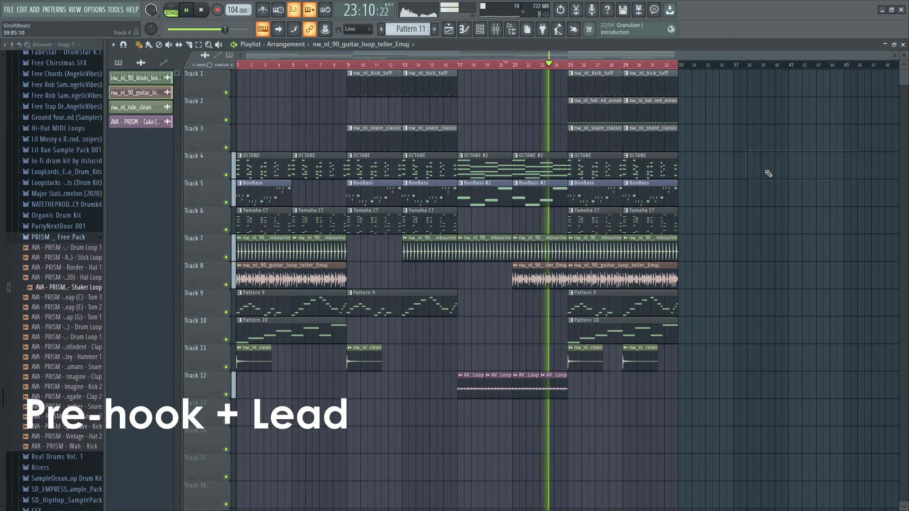
{"action": "key", "text": "ctrl+a"}
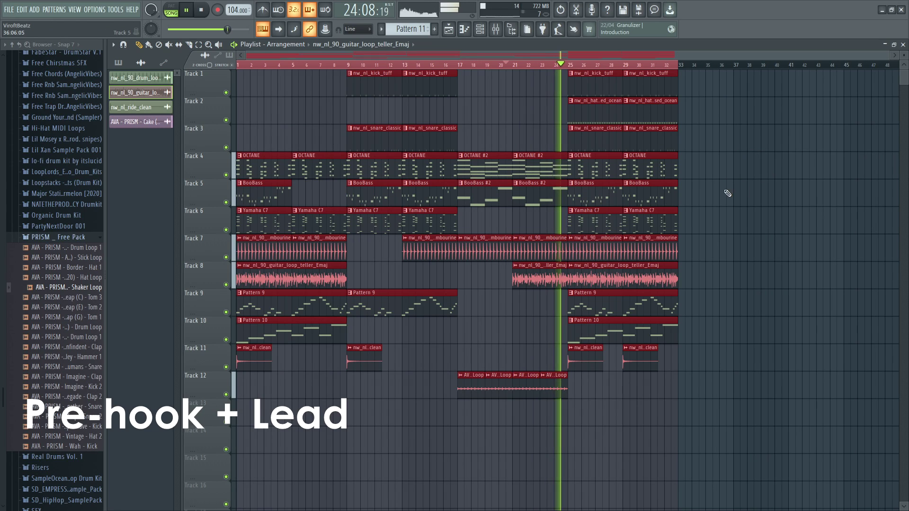
{"action": "scroll", "coordinate": [559, 251], "scroll_direction": "up", "scroll_amount": 2}
{"action": "left_click", "coordinate": [565, 253]}
{"action": "mouse_move", "coordinate": [569, 253]}
{"action": "left_mouse_down"}
{"action": "mouse_move", "coordinate": [562, 249]}
{"action": "mouse_move", "coordinate": [572, 251]}
{"action": "left_mouse_up"}
{"action": "left_click", "coordinate": [836, 201]}
{"action": "right_click", "coordinate": [847, 200]}
{"action": "scroll", "coordinate": [842, 196], "scroll_direction": "down", "scroll_amount": 2}
{"action": "key", "text": "ctrl+a"}
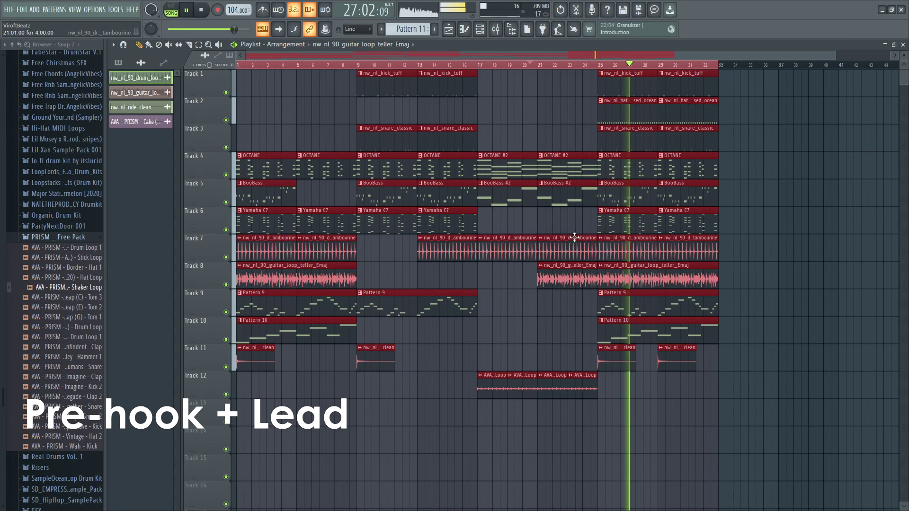
- Check the channel settings of the tambourine loop on Track 7 and stop playback
{"action": "double_click", "coordinate": [544, 244]}
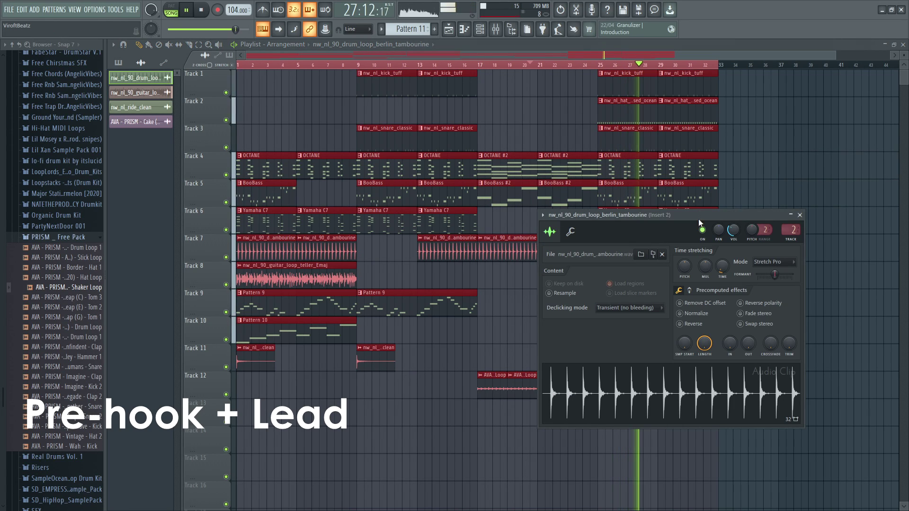
{"action": "left_click", "coordinate": [802, 215]}
{"action": "key", "text": "ctrl+d"}
{"action": "key", "text": "space"}
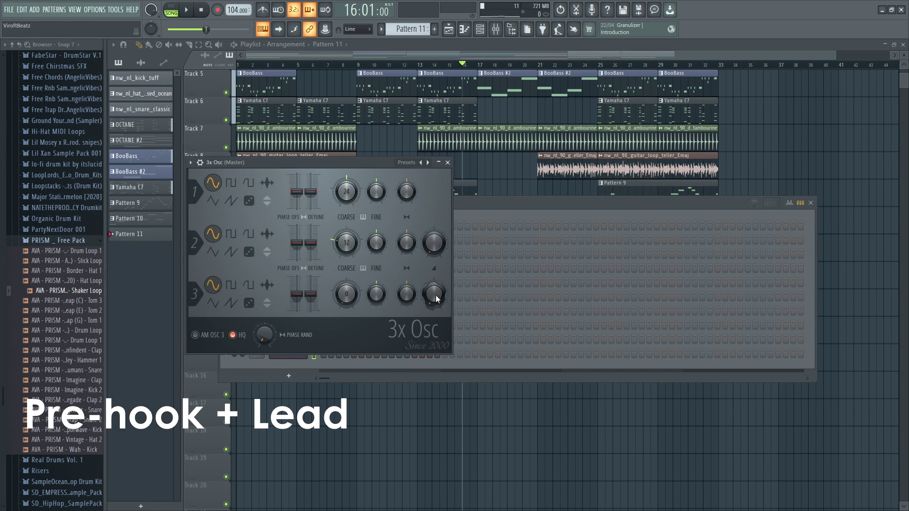
- Make the 3x Osc lead monophonic, assign it to mixer track 11 and set its channel volume to 60%
{"action": "left_click", "coordinate": [200, 163]}
{"action": "left_click", "coordinate": [260, 180]}
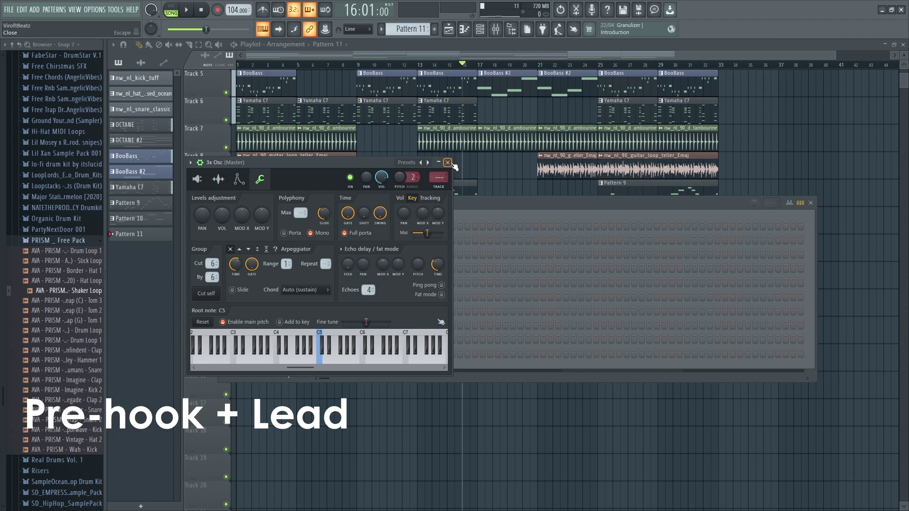
{"action": "left_click", "coordinate": [277, 351]}
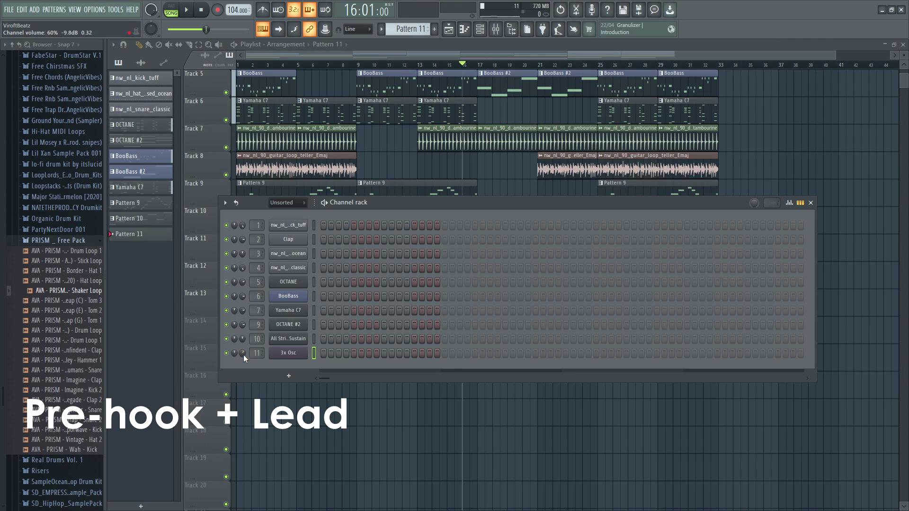
- Record a live 3x Osc lead melody into Pattern 11 on Track 13, covering bars 16 to 24
{"action": "left_click", "coordinate": [458, 65]}
{"action": "key", "text": "space"}
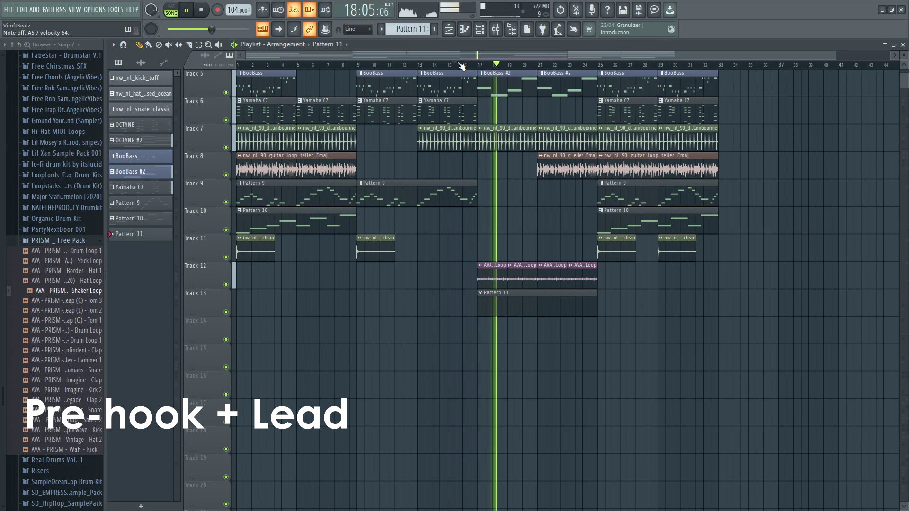
{"action": "key", "text": "space"}
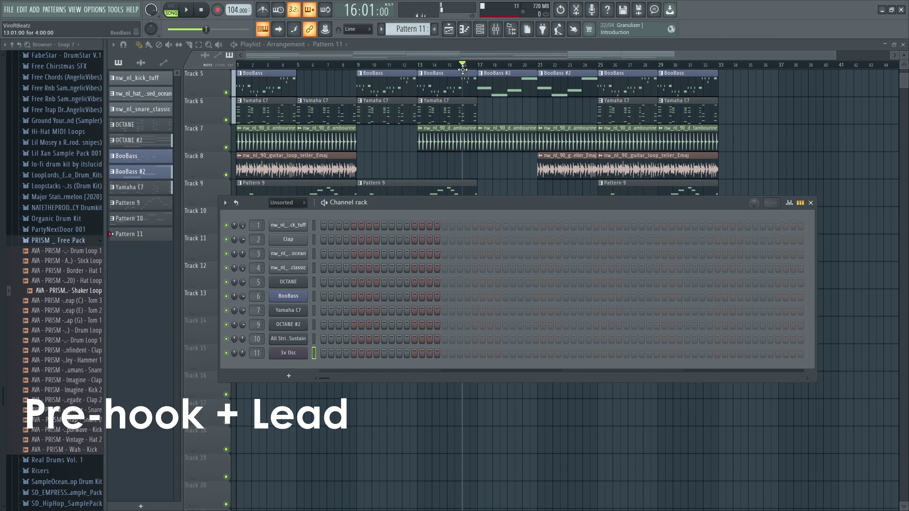
{"action": "left_click", "coordinate": [219, 10]}
{"action": "key", "text": "space"}
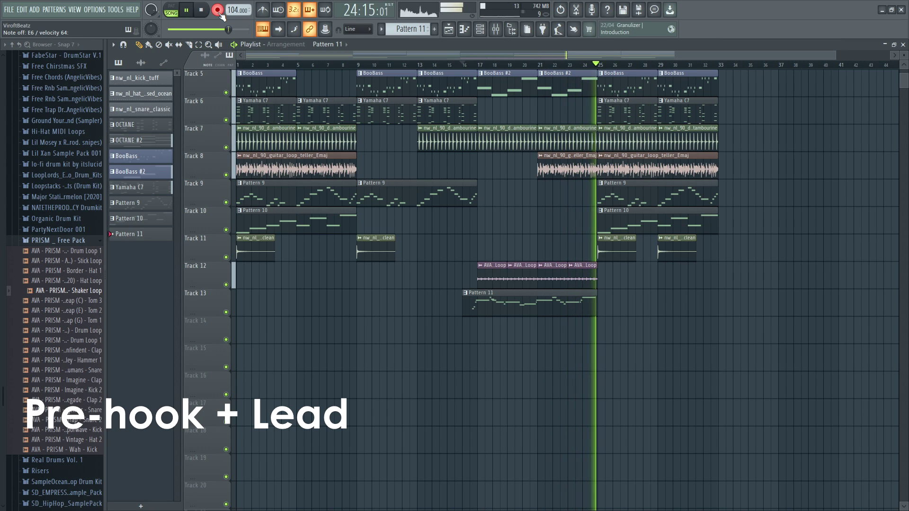
{"action": "left_click", "coordinate": [218, 10]}
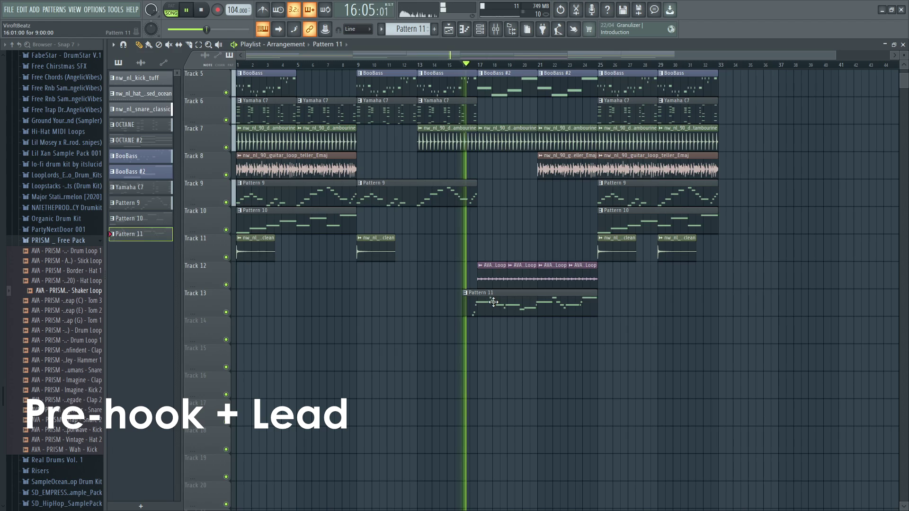
- Open the Pattern 11 lead melody in the piano roll and quantize its opening G5 and A5 notes
{"action": "double_click", "coordinate": [493, 302]}
{"action": "left_click", "coordinate": [382, 243]}
{"action": "right_click", "coordinate": [382, 244]}
{"action": "key", "text": "space"}
{"action": "scroll", "coordinate": [170, 213], "scroll_direction": "up", "scroll_amount": 4}
{"action": "left_click_drag", "start_coordinate": [175, 222], "coordinate": [239, 200]}
{"action": "scroll", "coordinate": [248, 203], "scroll_direction": "down", "scroll_amount": 1}
{"action": "key", "text": "space"}
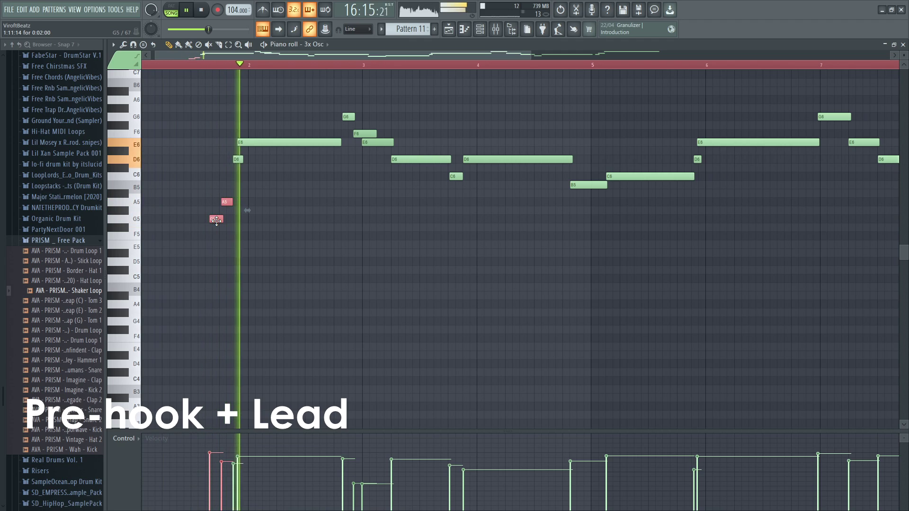
{"action": "key", "text": "ctrl+q"}
{"action": "left_click", "coordinate": [247, 228]}
{"action": "key", "text": "space"}
{"action": "right_click", "coordinate": [248, 228]}
{"action": "key", "text": "space"}
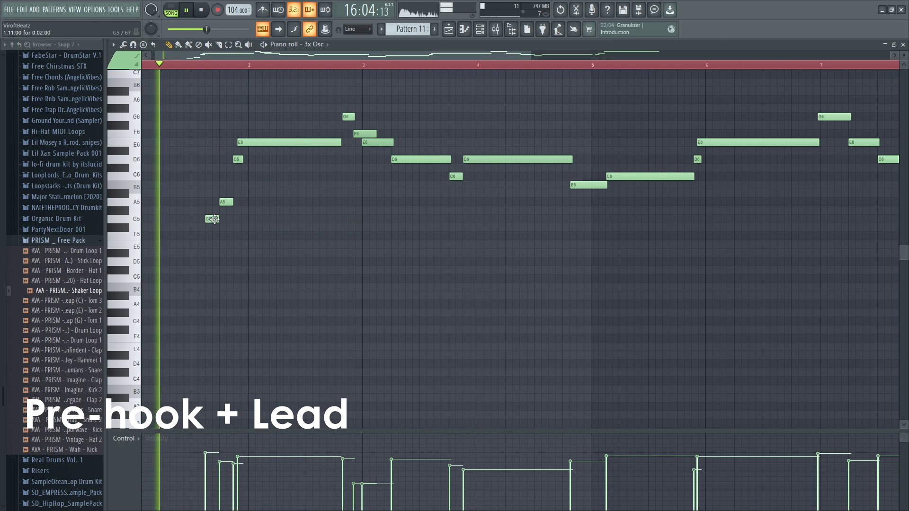
- Correct the lead melody by removing the B5 note and extending the following C6 back to the start of bar 5
{"action": "left_click", "coordinate": [235, 161]}
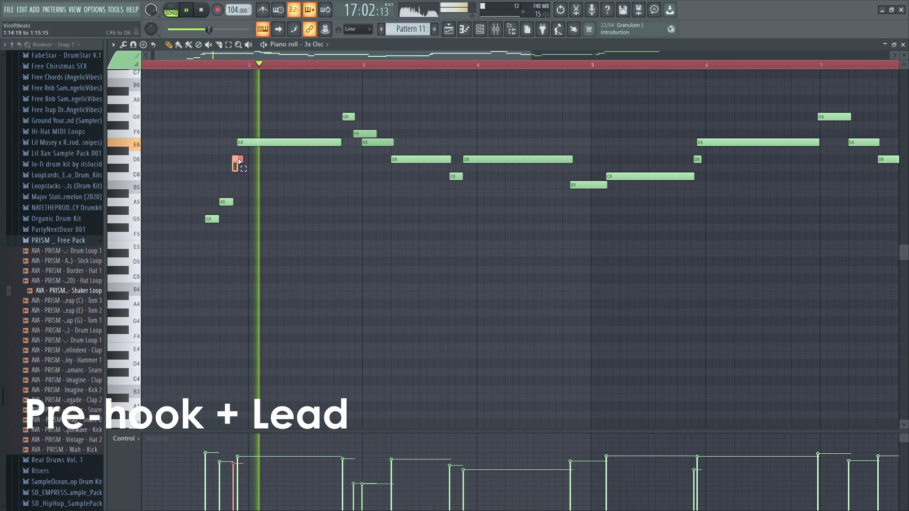
{"action": "left_click", "coordinate": [242, 142]}
{"action": "left_click", "coordinate": [350, 117]}
{"action": "key", "text": "space"}
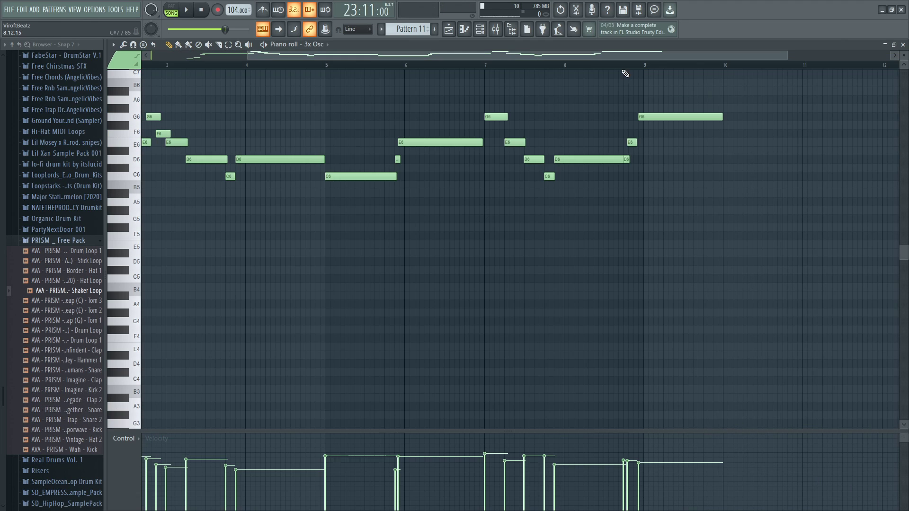
- Delete the long G6, the E6 before it and the short extra D6 at the end of the lead melody
{"action": "key", "text": "space"}
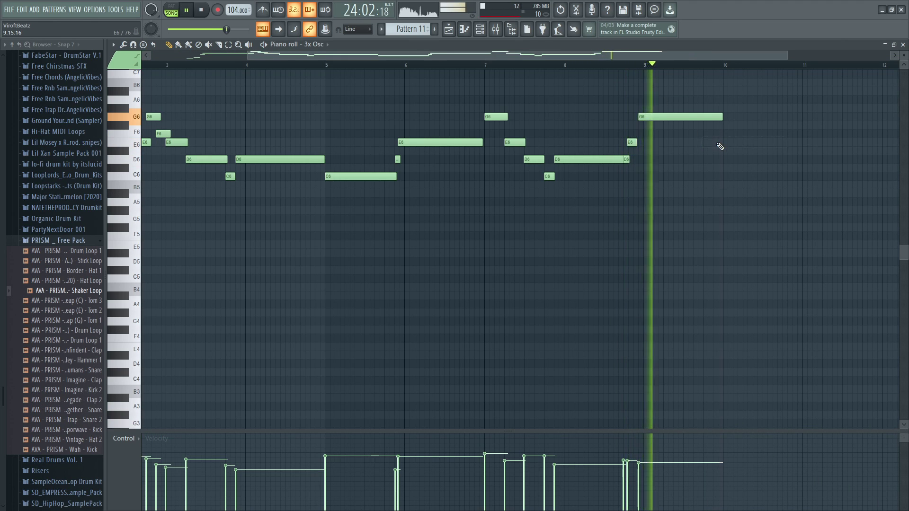
{"action": "key", "text": "ctrl+a"}
{"action": "left_click", "coordinate": [727, 144]}
{"action": "right_click", "coordinate": [733, 145]}
{"action": "left_click", "coordinate": [711, 143]}
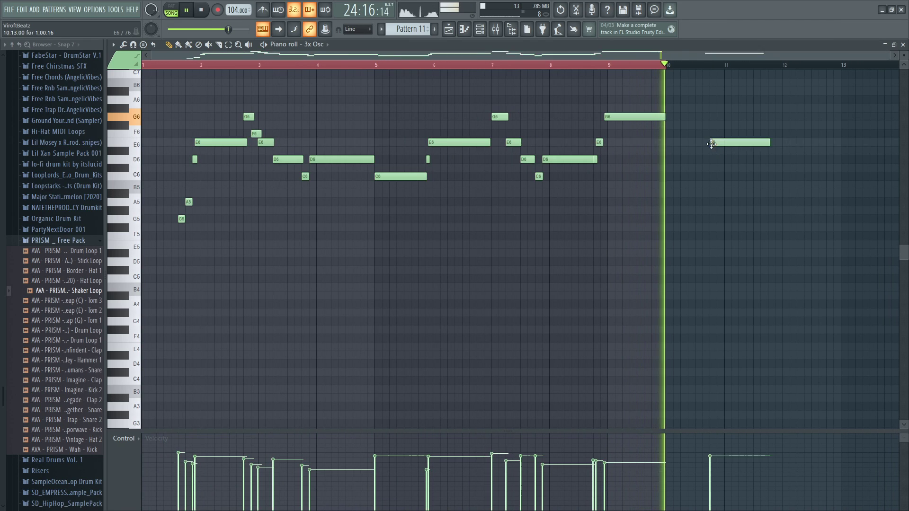
{"action": "right_click", "coordinate": [711, 143]}
{"action": "right_click", "coordinate": [637, 119]}
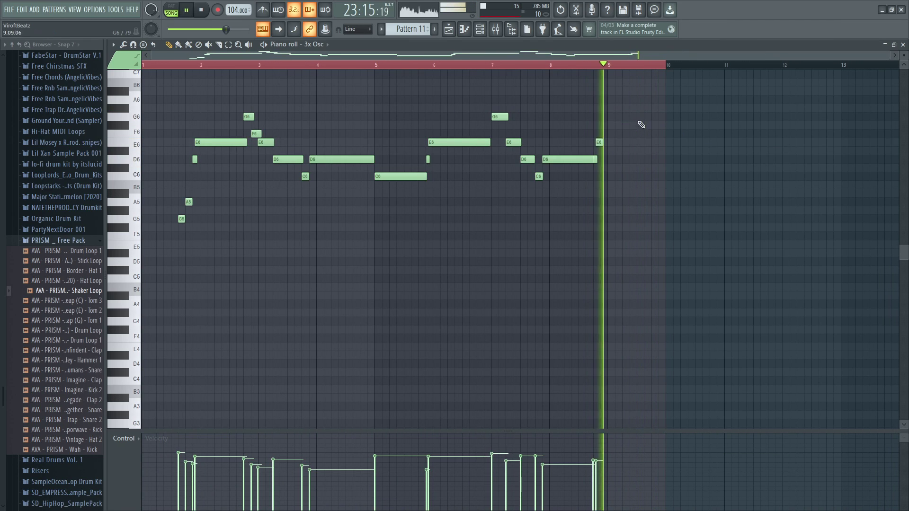
{"action": "key", "text": "space"}
{"action": "right_click", "coordinate": [599, 143]}
{"action": "key", "text": "space"}
{"action": "right_click", "coordinate": [596, 160]}
{"action": "key", "text": "space"}
- Shorten the final D6 note of the lead melody slightly and return to the playlist
{"action": "left_click", "coordinate": [523, 65]}
{"action": "key", "text": "space"}
{"action": "key", "text": "ctrl+a"}
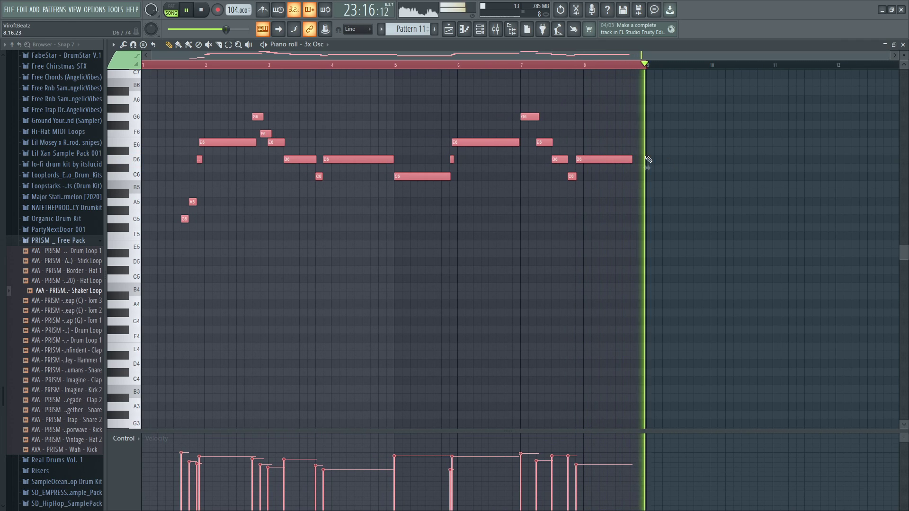
{"action": "key", "text": "ctrl+d"}
{"action": "key", "text": "ctrl+a"}
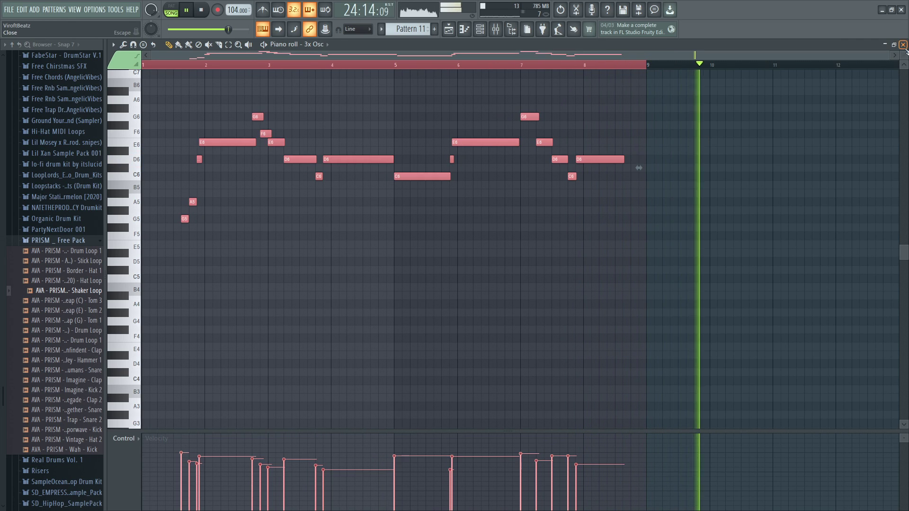
{"action": "key", "text": "Escape"}
{"action": "key", "text": "Escape"}
- Play the breakdown from bar 16 and review the edited Pattern 11 lead melody
{"action": "key", "text": "ctrl+a"}
{"action": "key", "text": "ctrl+d"}
{"action": "scroll", "coordinate": [734, 159], "scroll_direction": "up", "scroll_amount": 4}
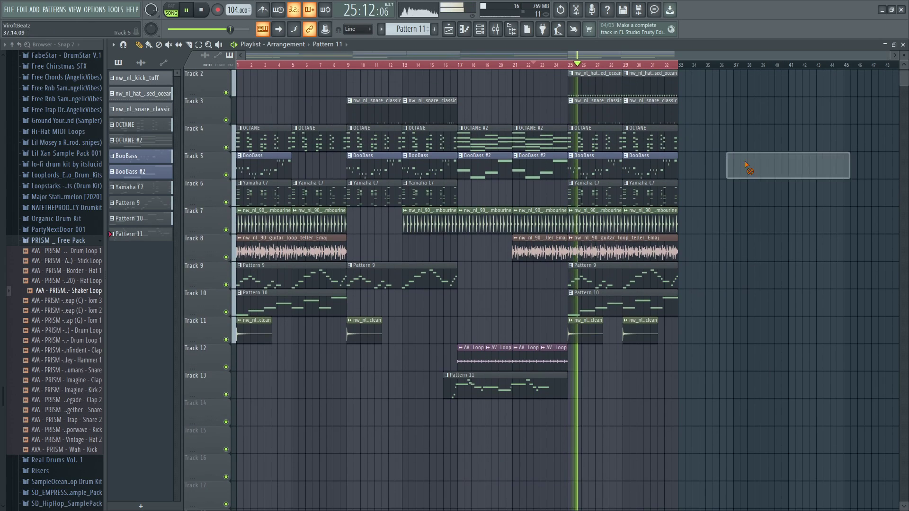
{"action": "left_click", "coordinate": [441, 66]}
{"action": "left_click", "coordinate": [706, 229]}
{"action": "right_click", "coordinate": [707, 229]}
{"action": "double_click", "coordinate": [489, 408]}
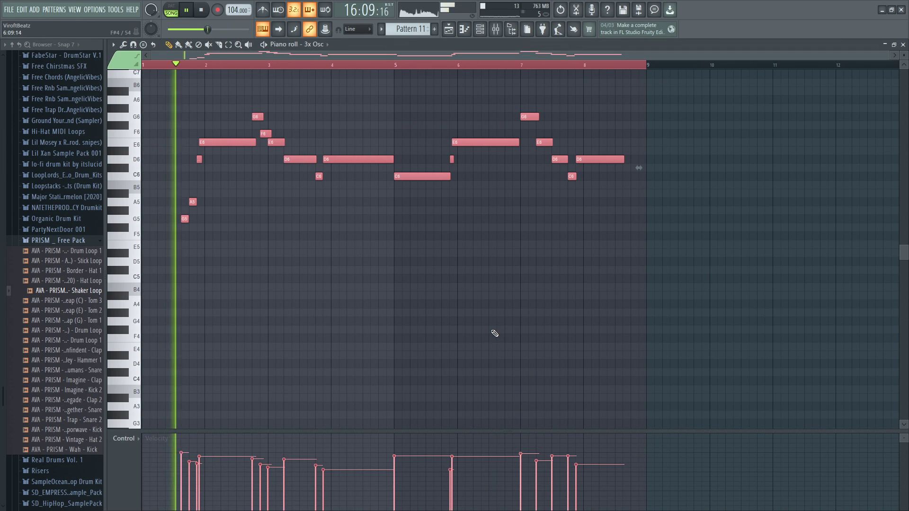
{"action": "left_click", "coordinate": [903, 45]}
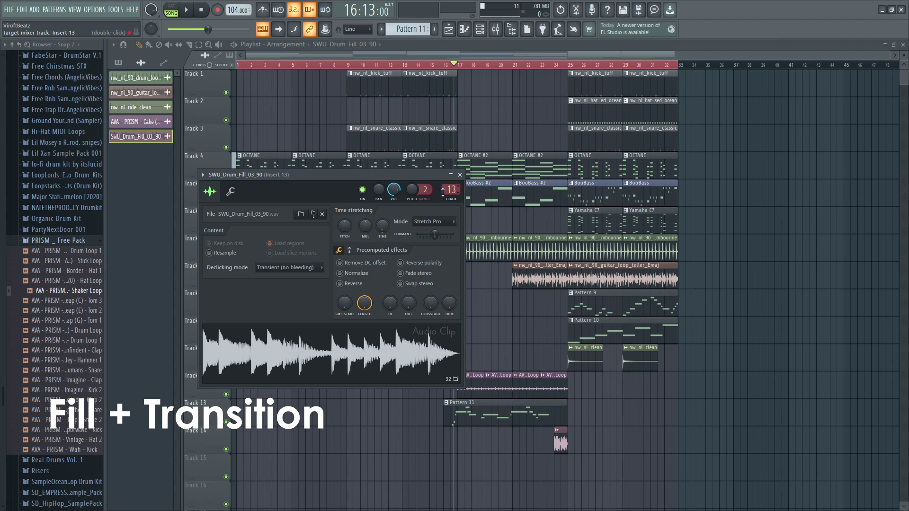
- Route the SWU_Drum_Fill_03_90 clip on Track 14 to mixer track 14 and lower its channel volume to about 49%
{"action": "left_click", "coordinate": [459, 175]}
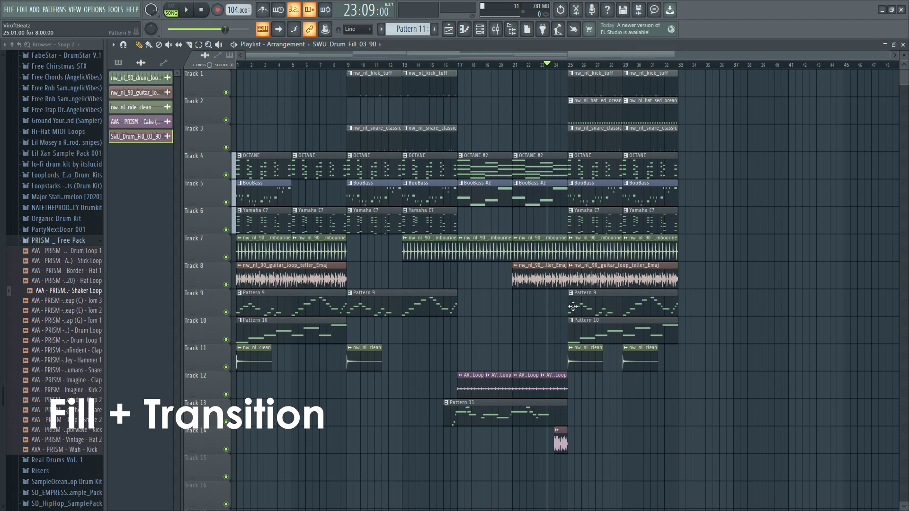
{"action": "double_click", "coordinate": [562, 443]}
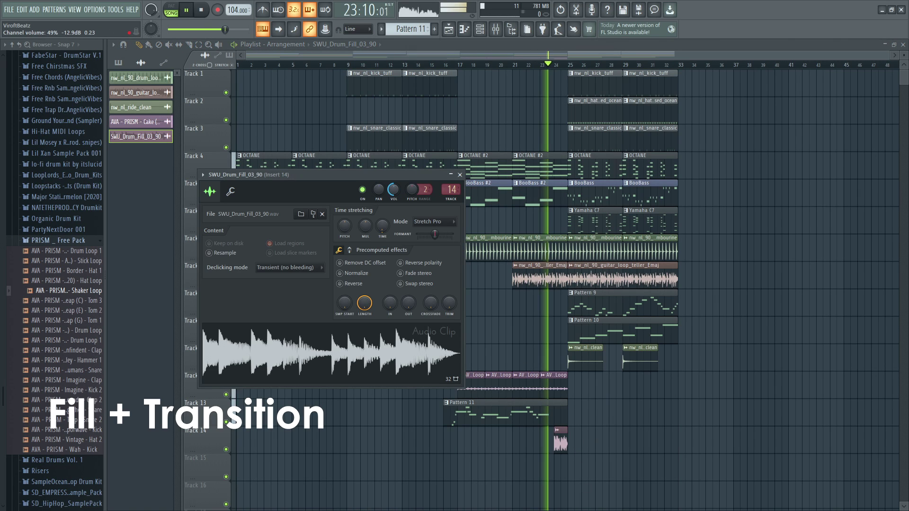
{"action": "left_click", "coordinate": [461, 175]}
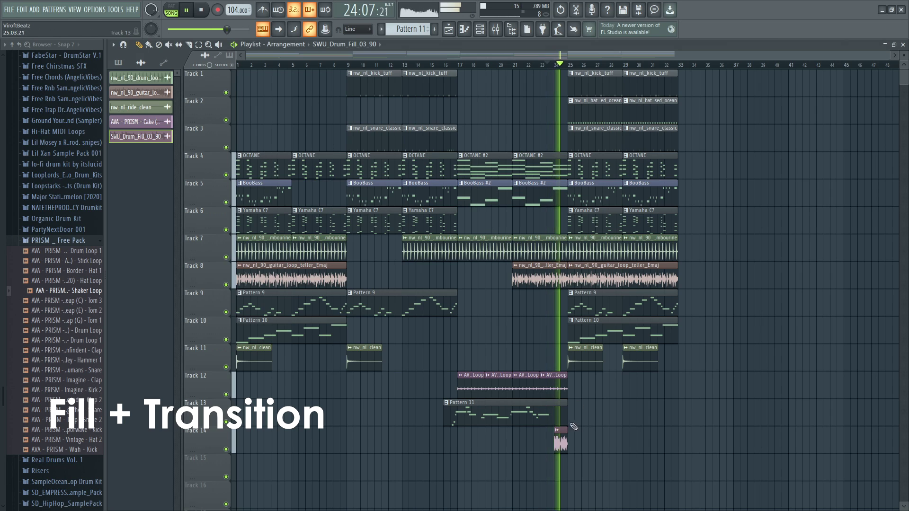
{"action": "double_click", "coordinate": [562, 443]}
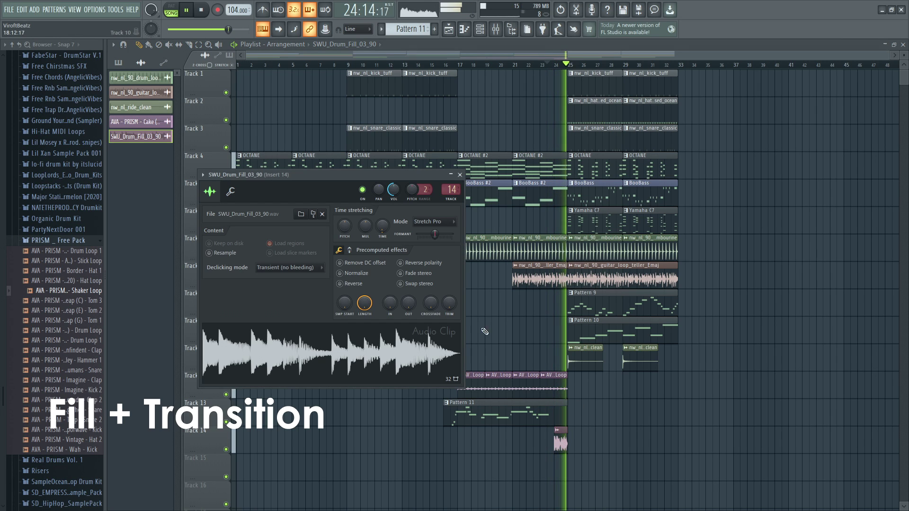
{"action": "left_click", "coordinate": [461, 176]}
- Try to trim the end of the Track 8 guitar clip back to bar 24, where the drum fill starts
{"action": "scroll", "coordinate": [560, 263], "scroll_direction": "up", "scroll_amount": 3}
{"action": "left_click", "coordinate": [551, 272], "text": "ctrl"}
{"action": "left_click_drag", "start_coordinate": [574, 280], "coordinate": [549, 279]}
{"action": "key", "text": "ctrl+z"}
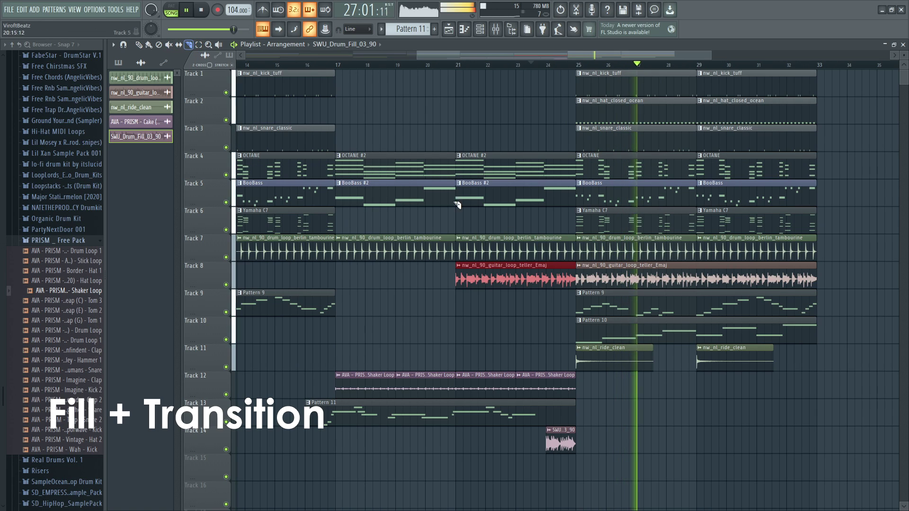
- Split the Track 8 guitar clip at bar 24, in line with the start of the drum fill
{"action": "left_click_drag", "start_coordinate": [547, 290], "coordinate": [548, 263]}
{"action": "left_click", "coordinate": [138, 45]}
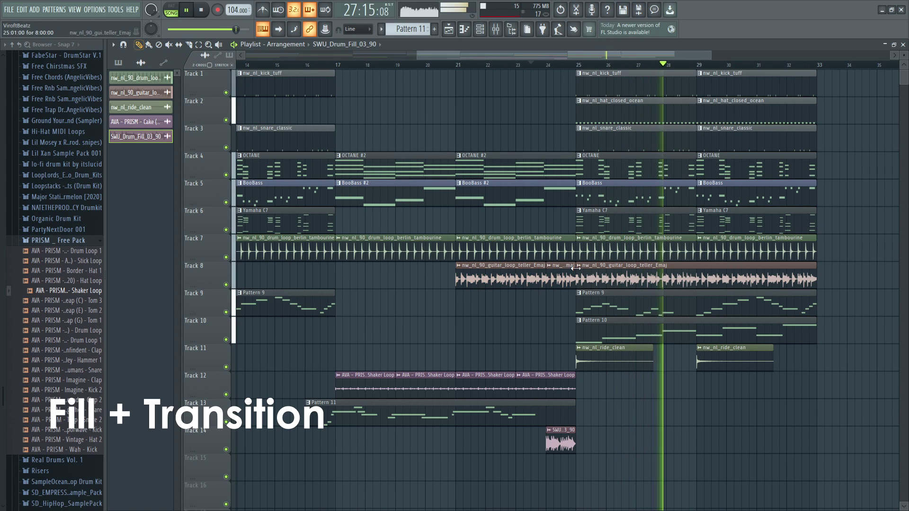
- Delete the leftover Track 8 guitar segment between bars 24 and 25
{"action": "right_click", "coordinate": [565, 274]}
{"action": "left_click", "coordinate": [564, 253], "text": "ctrl"}
{"action": "left_click", "coordinate": [189, 45]}
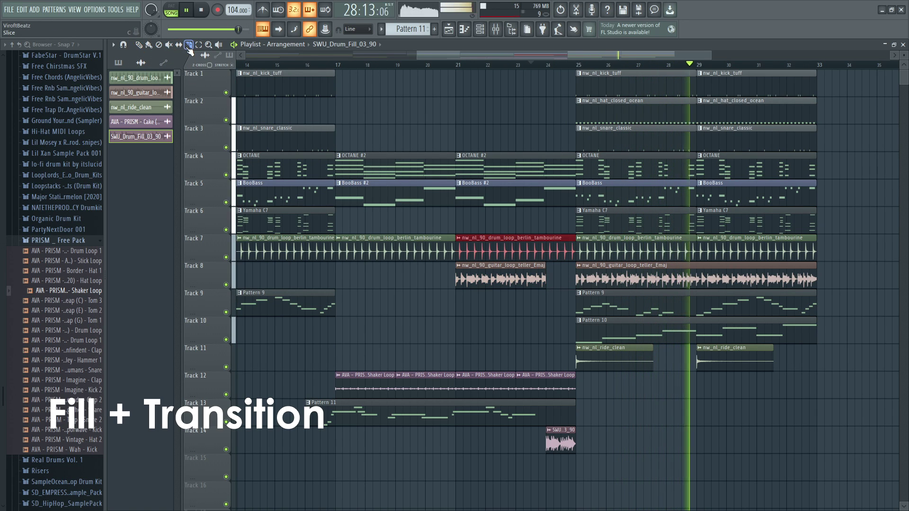
- Trim the second BooBass #2 clip on Track 5 to end just before bar 24, leaving out its last note
{"action": "left_click", "coordinate": [139, 44]}
{"action": "left_click", "coordinate": [523, 195], "text": "ctrl"}
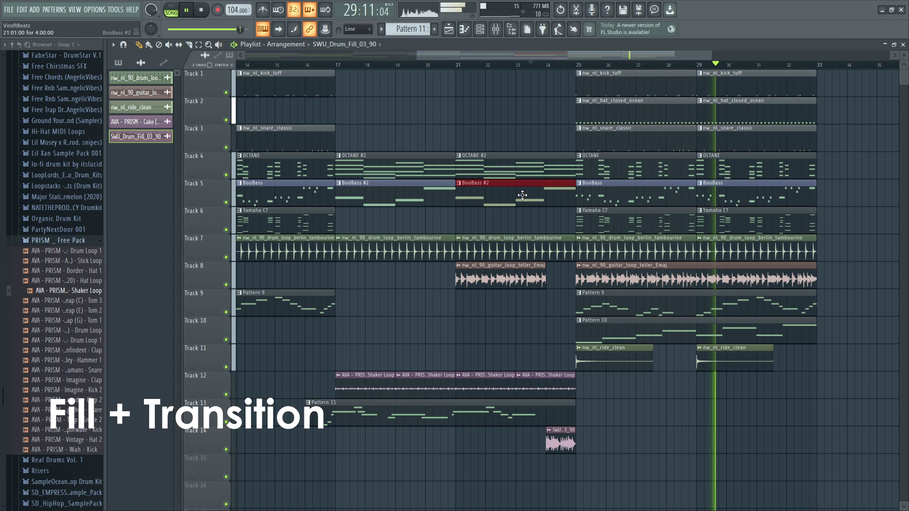
{"action": "left_click_drag", "start_coordinate": [574, 194], "coordinate": [546, 194]}
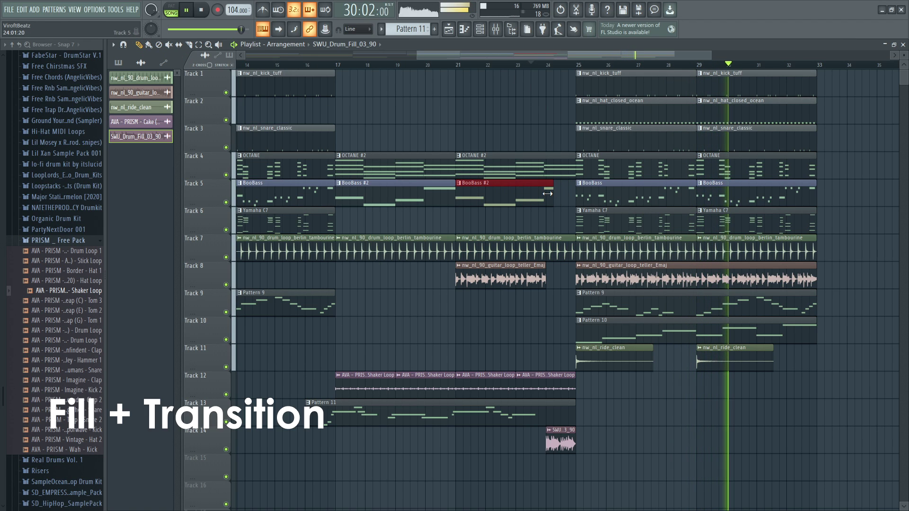
{"action": "left_click", "coordinate": [521, 65]}
{"action": "scroll", "coordinate": [546, 187], "scroll_direction": "up", "scroll_amount": 3}
{"action": "left_click", "coordinate": [539, 188], "text": "ctrl"}
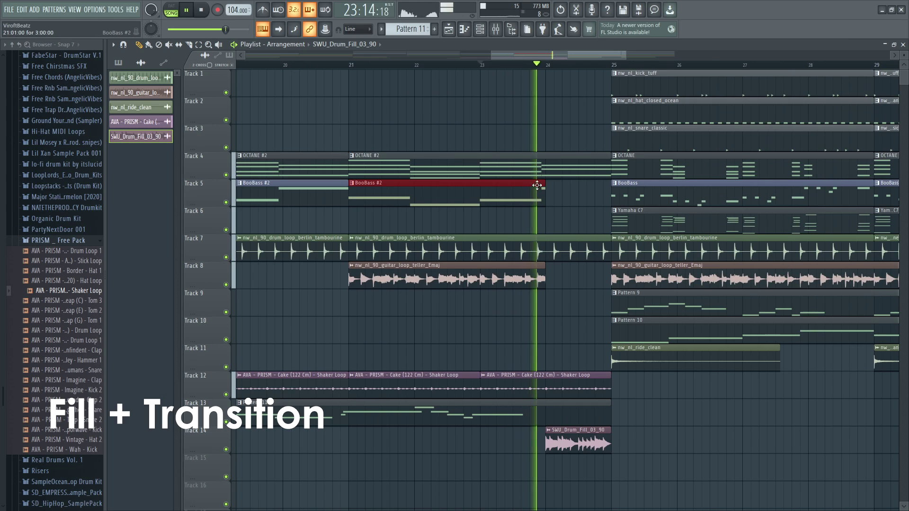
{"action": "scroll", "coordinate": [543, 189], "scroll_direction": "up", "scroll_amount": 3}
{"action": "left_click_drag", "start_coordinate": [542, 189], "coordinate": [534, 188]}
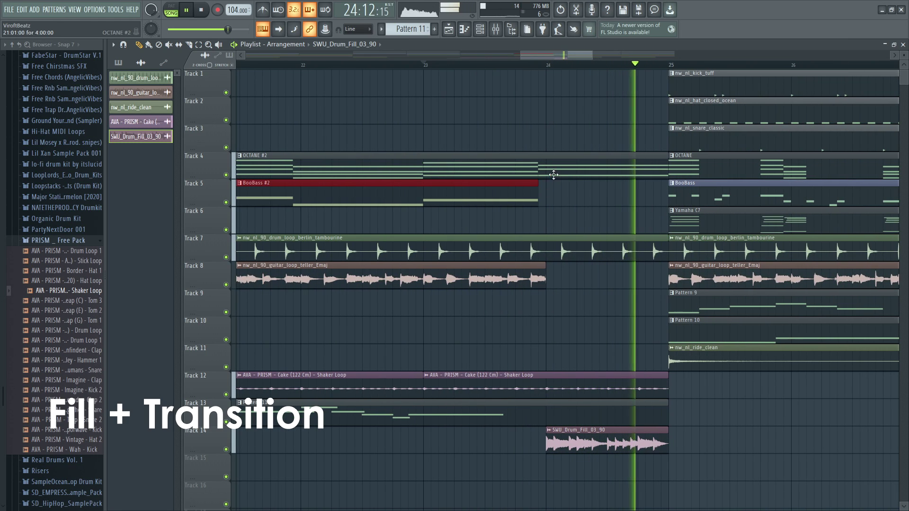
- Cut off the Track 7 tambourine loop and the Track 12 shaker loop at bar 24, where the drum fill starts
{"action": "left_click", "coordinate": [553, 174], "text": "ctrl"}
{"action": "scroll", "coordinate": [517, 185], "scroll_direction": "down", "scroll_amount": 4}
{"action": "scroll", "coordinate": [511, 186], "scroll_direction": "down", "scroll_amount": 3}
{"action": "key", "text": "ctrl+a"}
{"action": "left_click", "coordinate": [535, 242], "text": "ctrl"}
{"action": "key", "text": "c"}
{"action": "scroll", "coordinate": [516, 232], "scroll_direction": "up", "scroll_amount": 2}
{"action": "left_click_drag", "start_coordinate": [512, 231], "coordinate": [513, 395]}
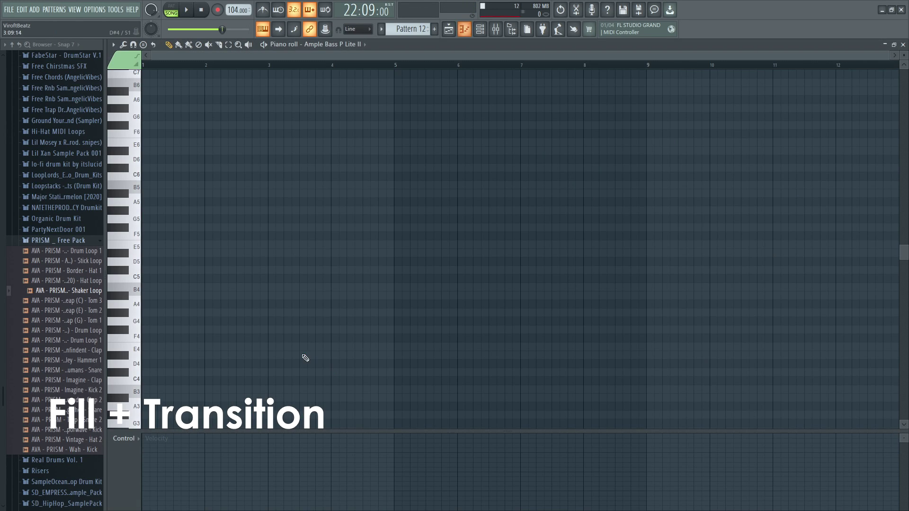
- Enter a half-bar A4 note and a much higher note at the start of Pattern 12 for Ample Bass P Lite II
{"action": "scroll", "coordinate": [228, 339], "scroll_direction": "down", "scroll_amount": 2}
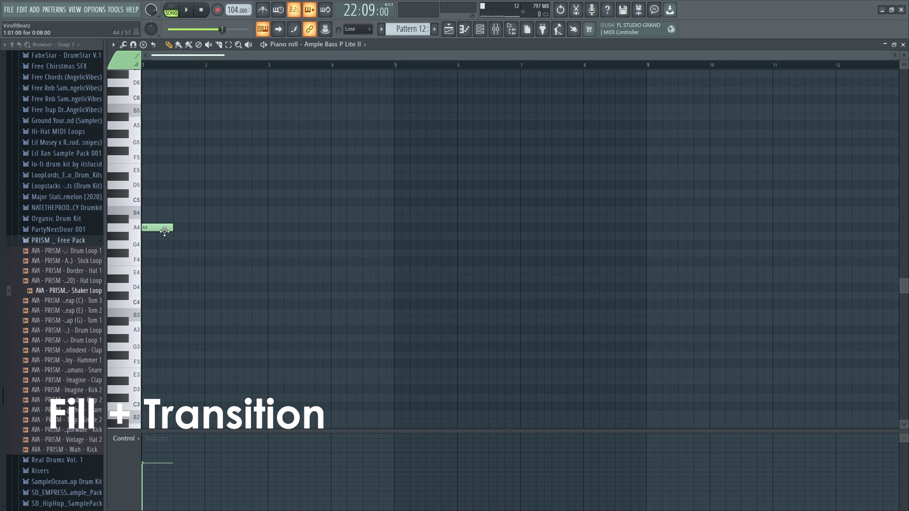
{"action": "scroll", "coordinate": [169, 234], "scroll_direction": "up", "scroll_amount": 1}
{"action": "left_click_drag", "start_coordinate": [158, 258], "coordinate": [159, 279]}
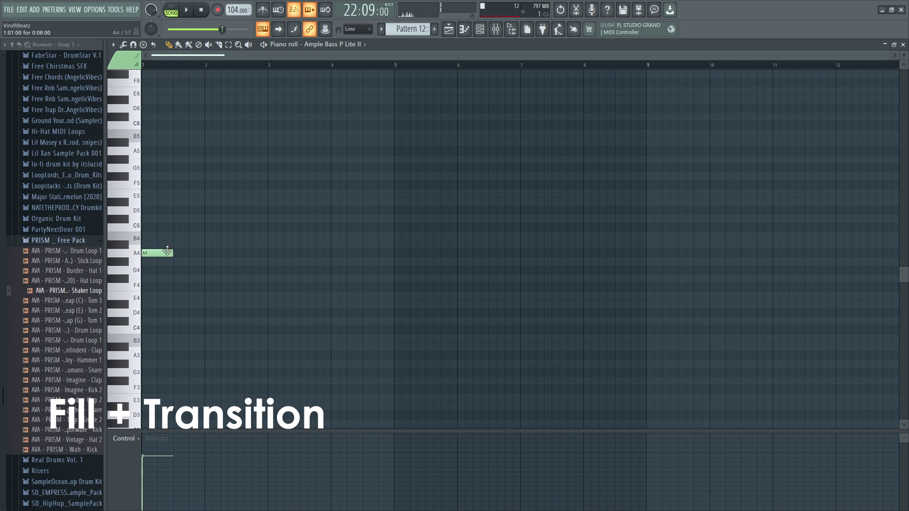
{"action": "scroll", "coordinate": [161, 179], "scroll_direction": "up", "scroll_amount": 3}
{"action": "scroll", "coordinate": [159, 113], "scroll_direction": "up", "scroll_amount": 6}
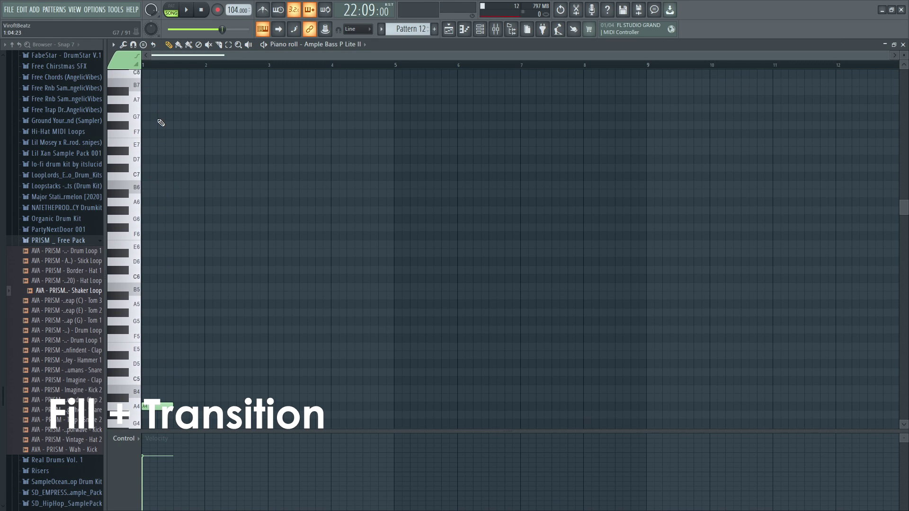
{"action": "left_click_drag", "start_coordinate": [146, 133], "coordinate": [144, 134]}
- Play the Pattern 12 bass fill with the arrangement and recheck its notes in the piano roll
{"action": "scroll", "coordinate": [163, 127], "scroll_direction": "down", "scroll_amount": 4}
{"action": "key", "text": "ctrl+a"}
{"action": "key", "text": "space"}
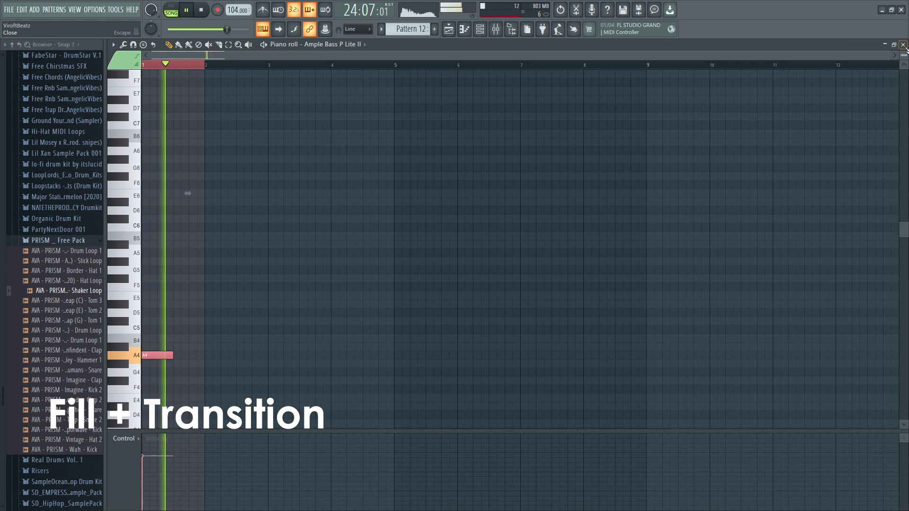
{"action": "left_click", "coordinate": [902, 44]}
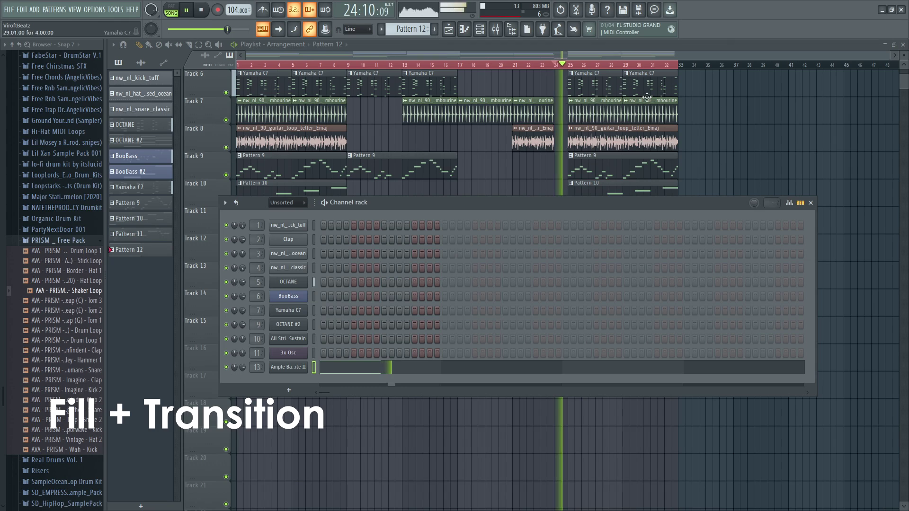
{"action": "left_click", "coordinate": [320, 368]}
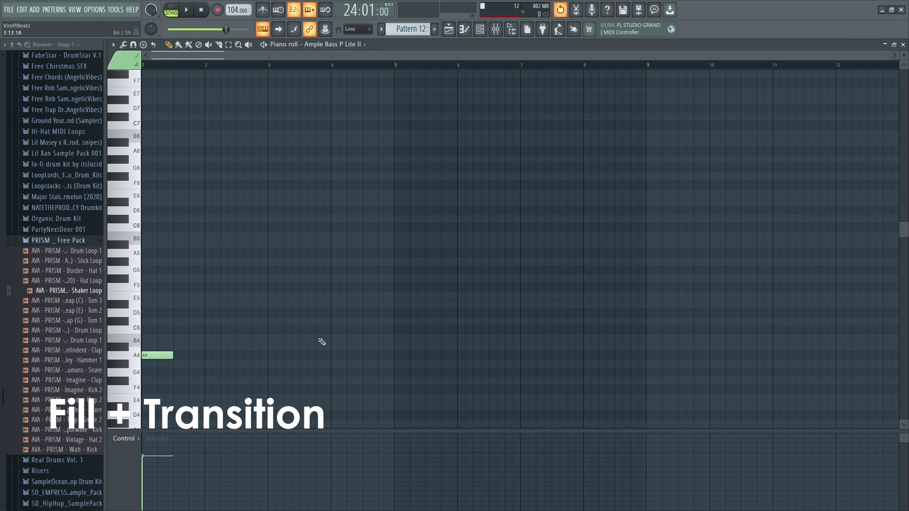
{"action": "left_click", "coordinate": [902, 44]}
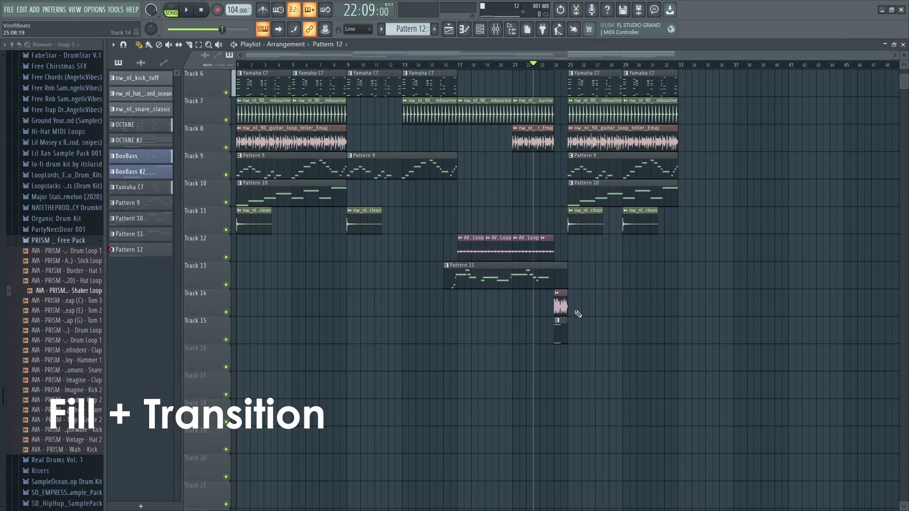
- Position a half-bar Pattern 12 clip on Track 15 to end at bar 25, and recheck its bass notes
{"action": "scroll", "coordinate": [554, 308], "scroll_direction": "up", "scroll_amount": 3}
{"action": "left_click", "coordinate": [560, 329]}
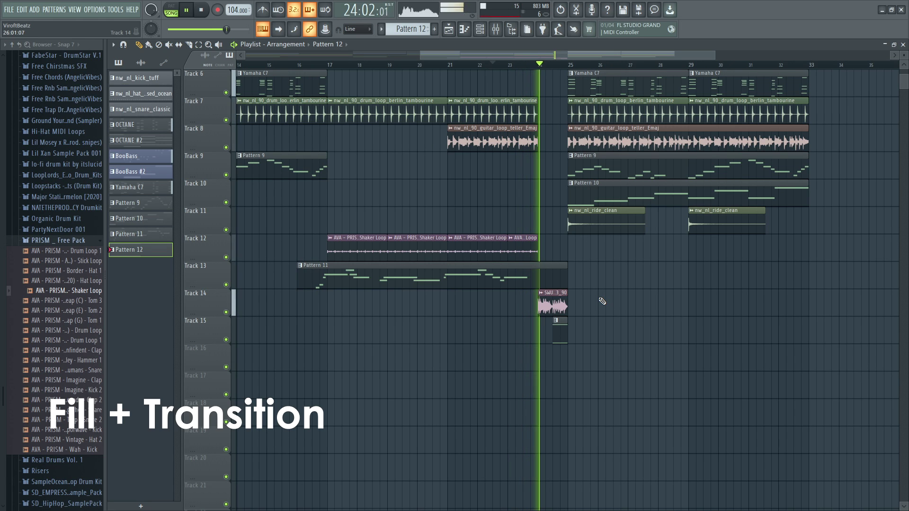
{"action": "double_click", "coordinate": [560, 332]}
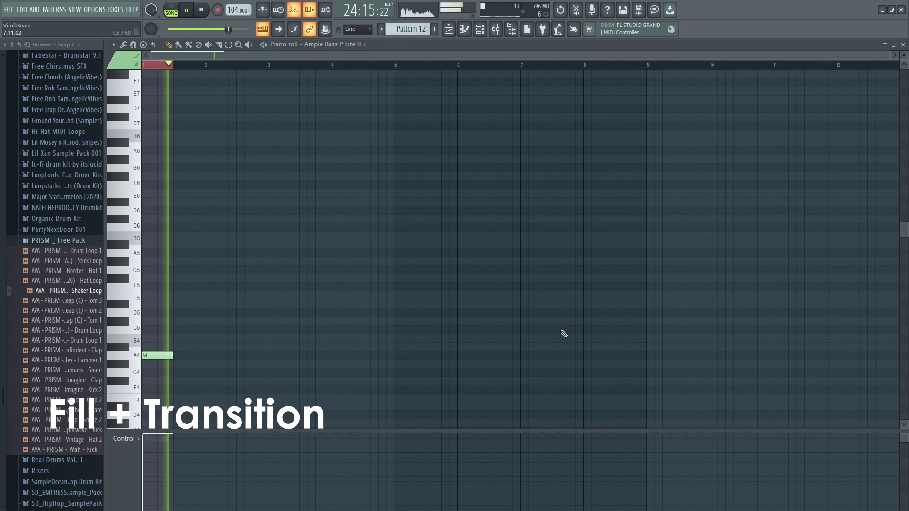
{"action": "left_click", "coordinate": [902, 44]}
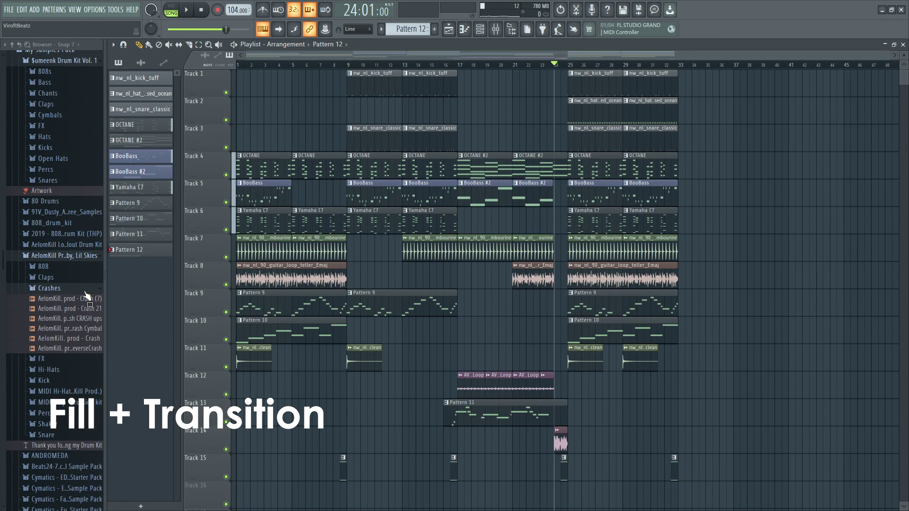
- Place the AelomKill Crash 21 sample on Track 12 at bar 25, routed to mixer track 20 with 48% channel volume
{"action": "left_click_drag", "start_coordinate": [570, 394], "coordinate": [569, 387]}
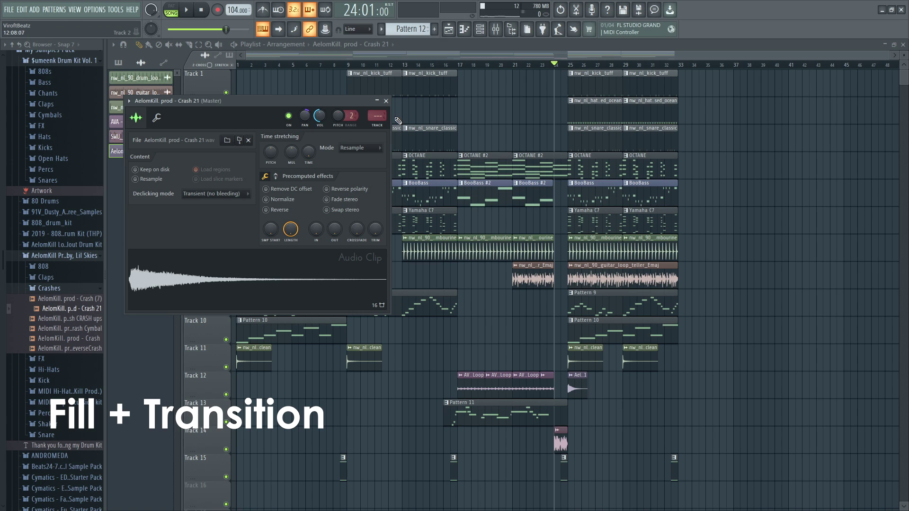
{"action": "scroll", "coordinate": [382, 118], "scroll_direction": "up", "scroll_amount": 11}
{"action": "key", "text": "space"}
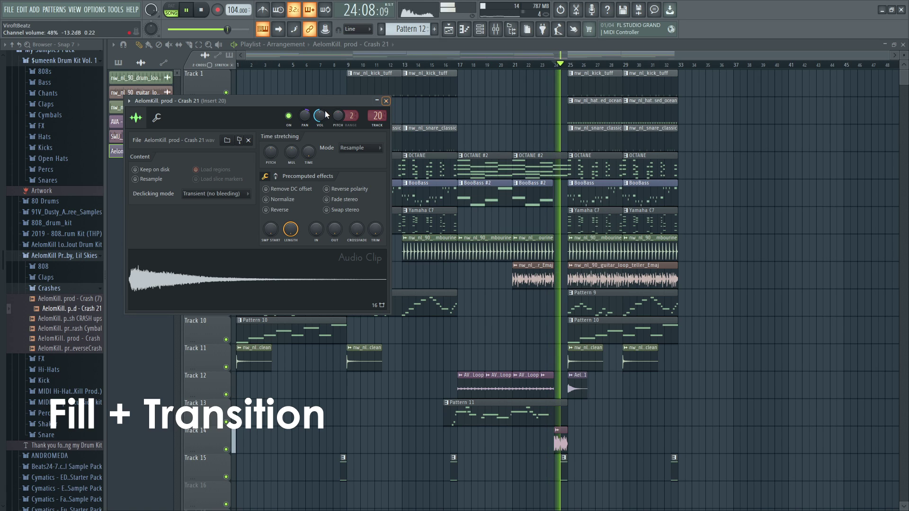
{"action": "left_click", "coordinate": [386, 101]}
{"action": "left_click", "coordinate": [624, 383]}
{"action": "right_click", "coordinate": [625, 384]}
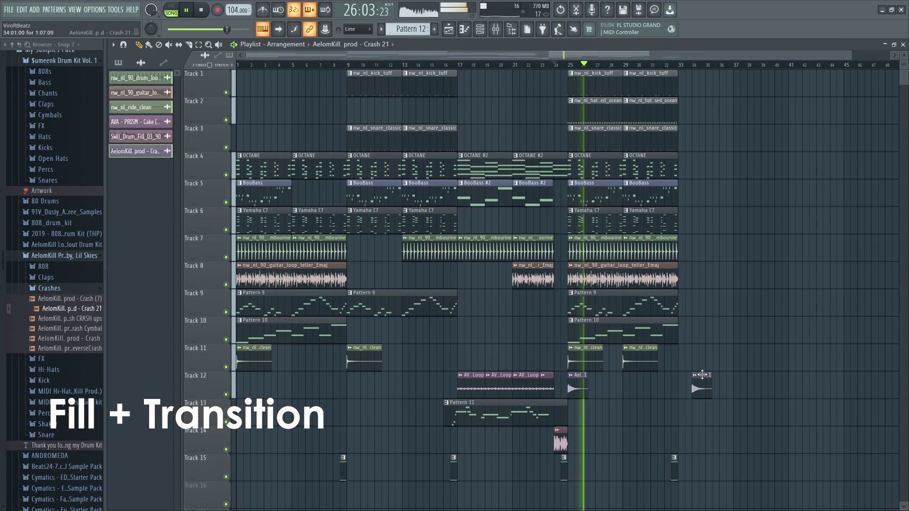
- Place the FX 6 sample from the $umeenk Drum Kit's FX folder on Track 16 at bar 25
{"action": "scroll", "coordinate": [701, 384], "scroll_direction": "down", "scroll_amount": 2}
{"action": "scroll", "coordinate": [66, 279], "scroll_direction": "up", "scroll_amount": 4}
{"action": "left_click", "coordinate": [64, 247]}
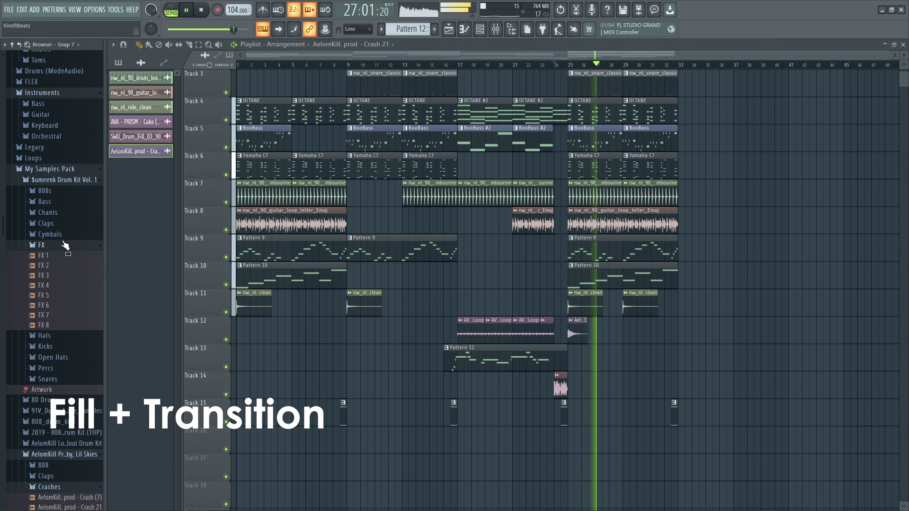
{"action": "scroll", "coordinate": [65, 254], "scroll_direction": "down", "scroll_amount": 2}
{"action": "left_click_drag", "start_coordinate": [52, 247], "coordinate": [573, 439]}
- Lower the FX 6 channel volume to 22% and route the sample to mixer track 20
{"action": "double_click", "coordinate": [574, 439]}
{"action": "left_click_drag", "start_coordinate": [332, 128], "coordinate": [333, 147]}
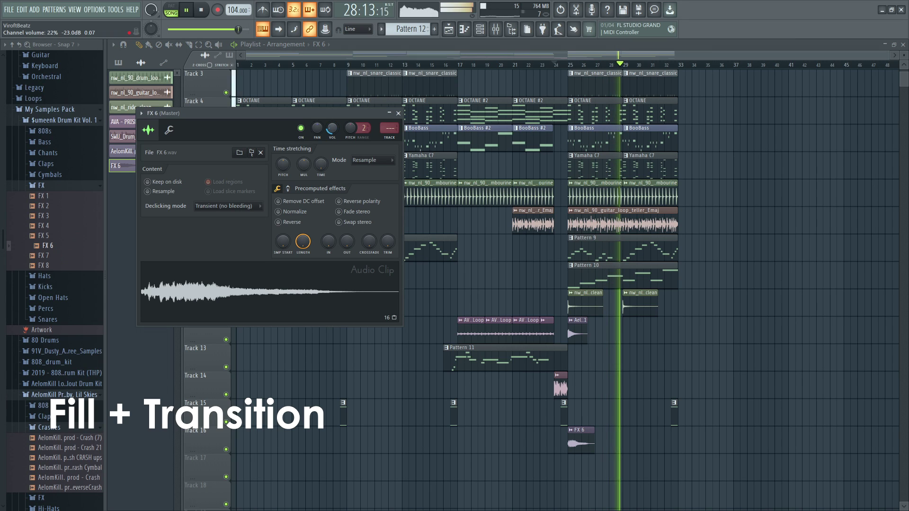
{"action": "left_click_drag", "start_coordinate": [397, 132], "coordinate": [397, 113]}
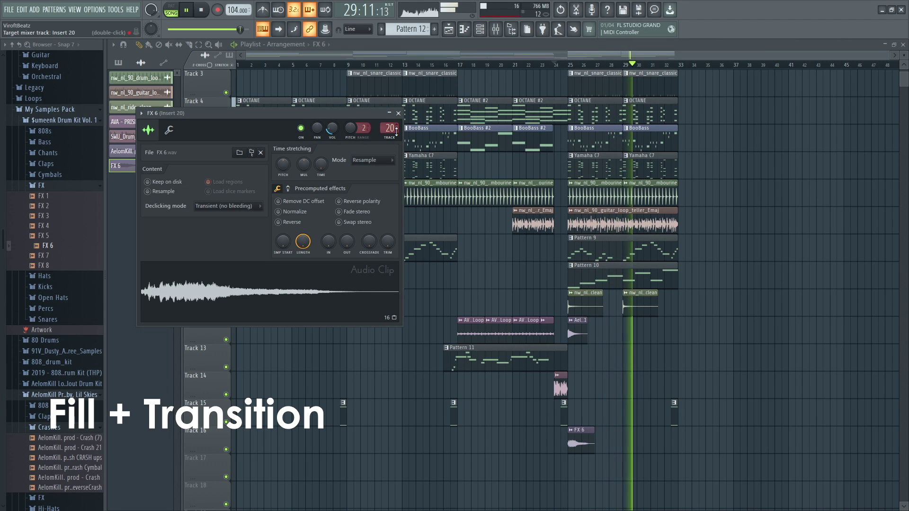
{"action": "left_click", "coordinate": [398, 113]}
- Play the transition from bar 24 and recheck the FX 6 sample settings
{"action": "left_click", "coordinate": [557, 64]}
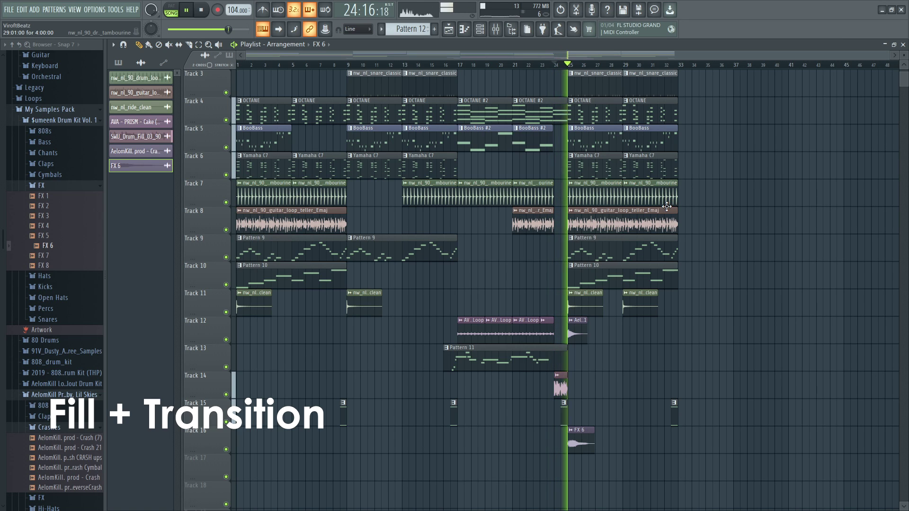
{"action": "left_click", "coordinate": [694, 193]}
{"action": "right_click", "coordinate": [695, 192]}
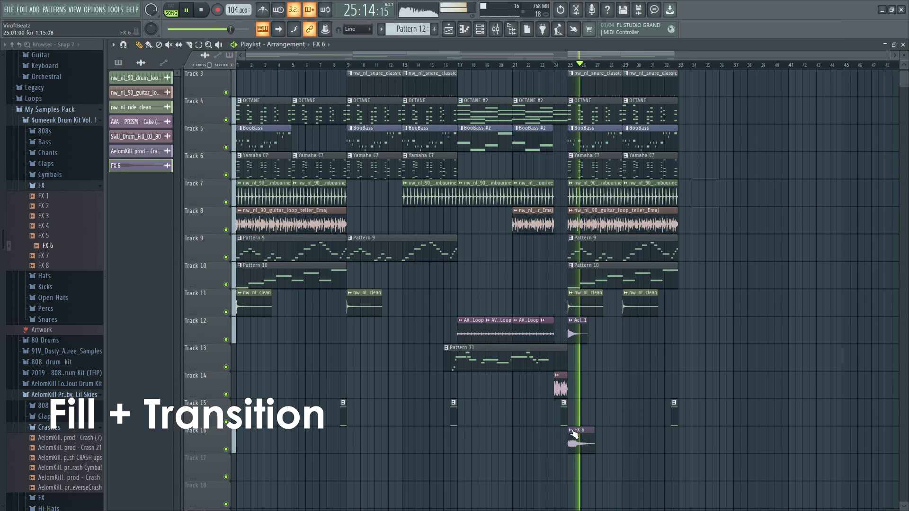
{"action": "double_click", "coordinate": [580, 445]}
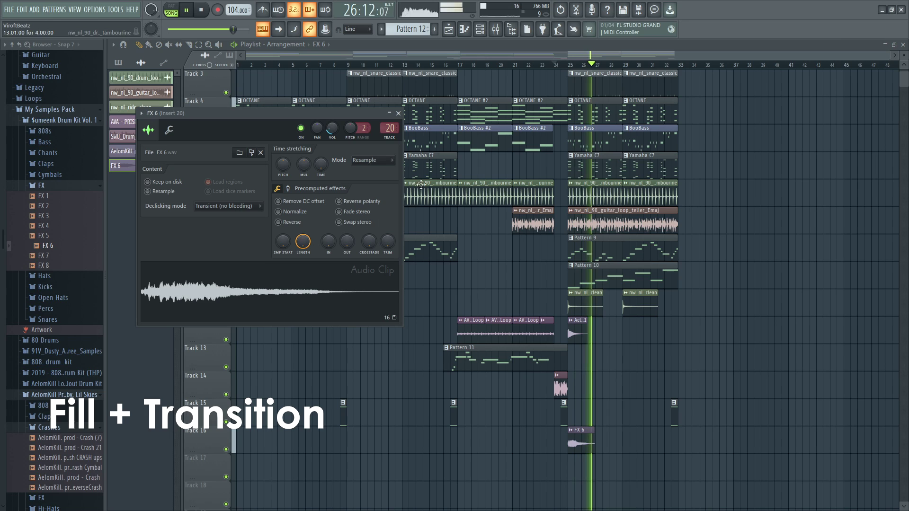
{"action": "left_click", "coordinate": [399, 113]}
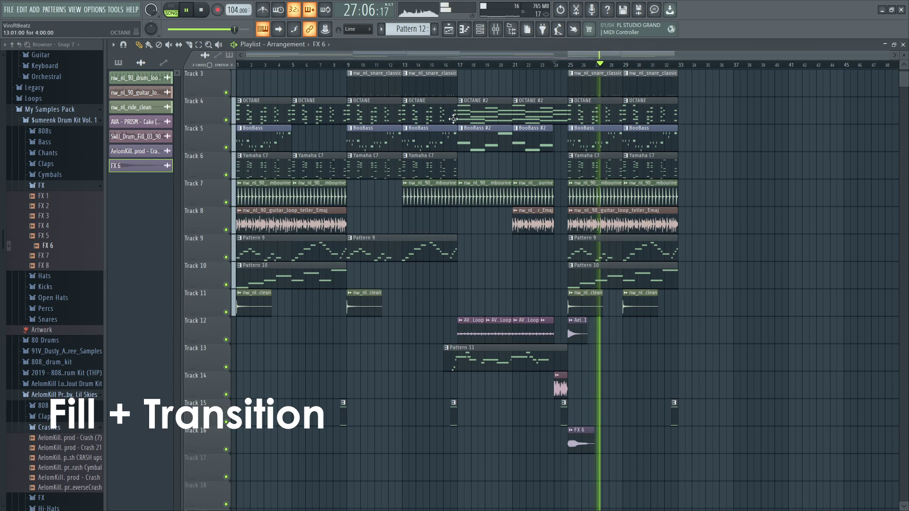
{"action": "scroll", "coordinate": [705, 138], "scroll_direction": "up", "scroll_amount": 2}
{"action": "left_click", "coordinate": [719, 137]}
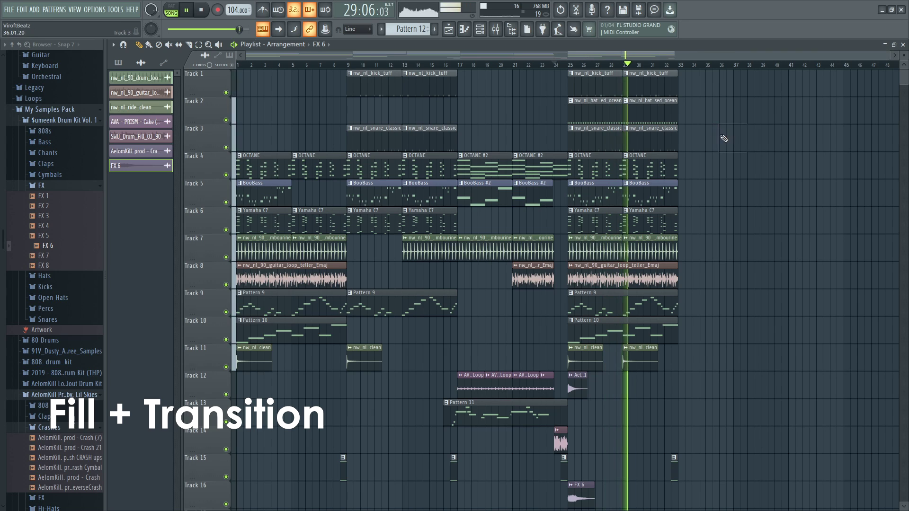
{"action": "key", "text": "ctrl+a"}
{"action": "right_click", "coordinate": [718, 142]}
{"action": "left_click", "coordinate": [721, 140]}
{"action": "key", "text": "ctrl+z"}
{"action": "left_click", "coordinate": [729, 139]}
{"action": "right_click", "coordinate": [730, 139]}
{"action": "scroll", "coordinate": [729, 138], "scroll_direction": "down", "scroll_amount": 2}
{"action": "scroll", "coordinate": [724, 136], "scroll_direction": "up", "scroll_amount": 2}
{"action": "scroll", "coordinate": [723, 137], "scroll_direction": "up", "scroll_amount": 1}
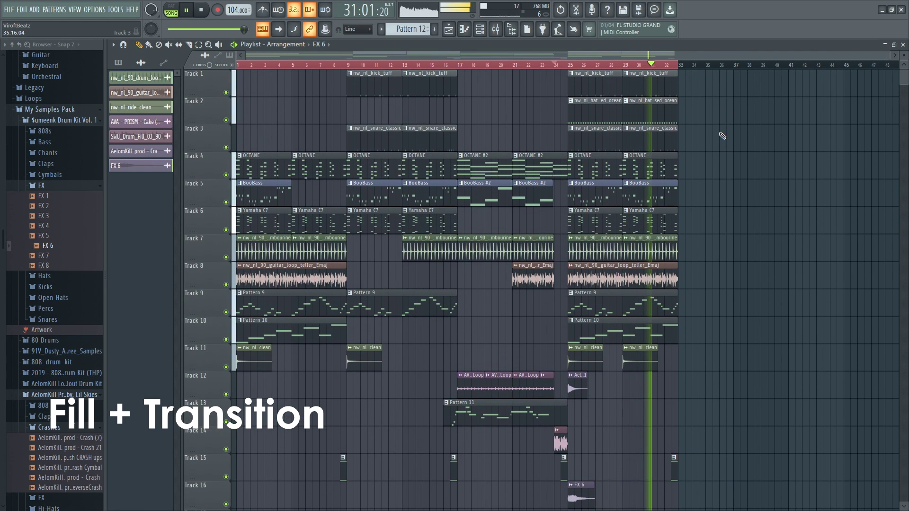
- Add a high-cut Fruity parametric EQ 2 to mixer Insert 1, raise its cutoff slightly and dip band 4
{"action": "key", "text": "space"}
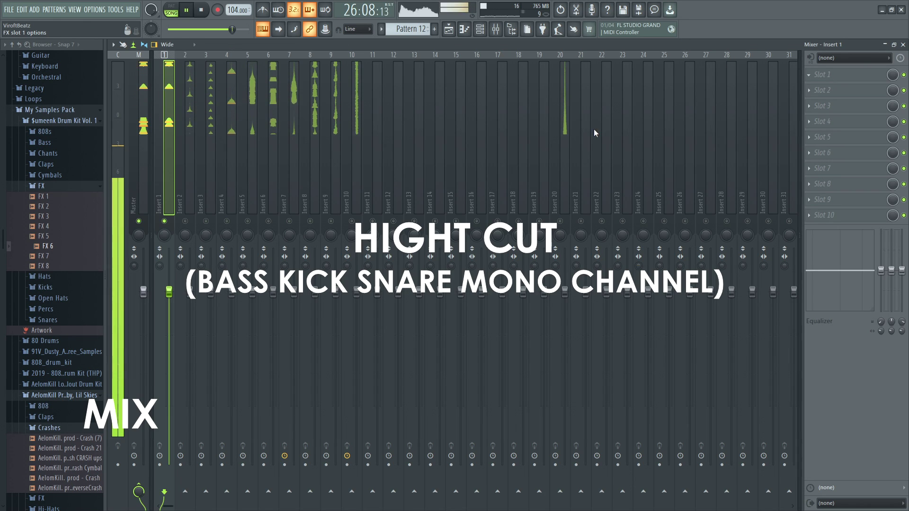
{"action": "left_click", "coordinate": [843, 75]}
{"action": "left_click_drag", "start_coordinate": [380, 218], "coordinate": [387, 218]}
{"action": "mouse_move", "coordinate": [284, 218]}
{"action": "left_mouse_down"}
{"action": "mouse_move", "coordinate": [276, 195]}
{"action": "mouse_move", "coordinate": [276, 233]}
{"action": "left_mouse_up"}
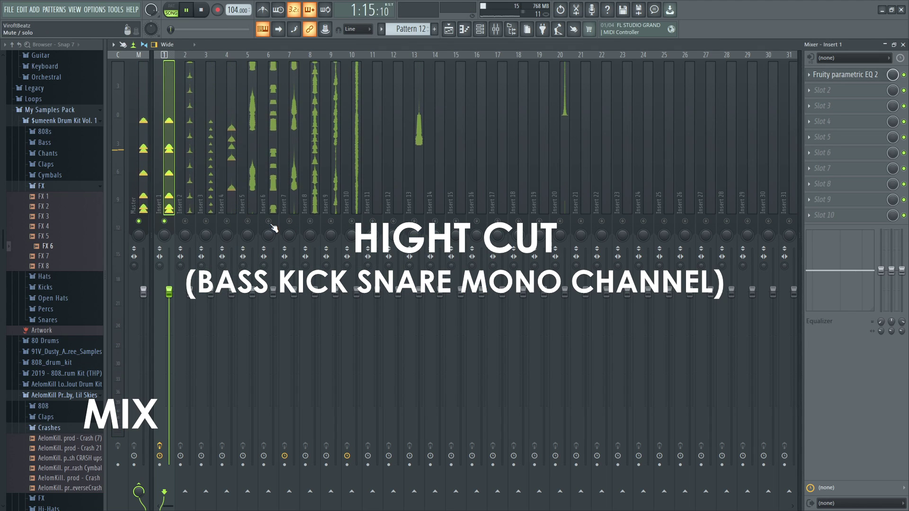
- Add a high-cut Fruity parametric EQ 2 to Insert 6, boost the lows slightly and cut band 4 by 3.3 dB at 534 Hz
{"action": "left_click", "coordinate": [268, 180]}
{"action": "left_click", "coordinate": [843, 74]}
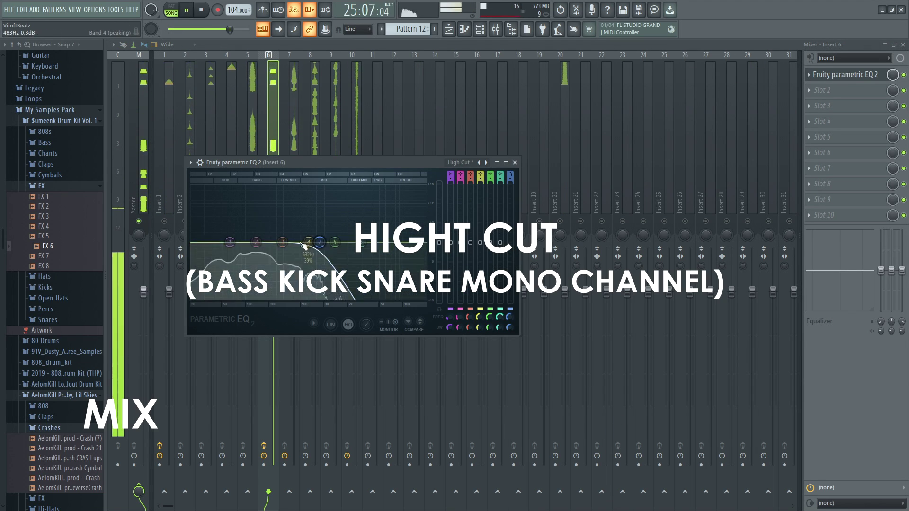
{"action": "left_click_drag", "start_coordinate": [320, 242], "coordinate": [213, 236]}
{"action": "left_click_drag", "start_coordinate": [309, 243], "coordinate": [303, 253]}
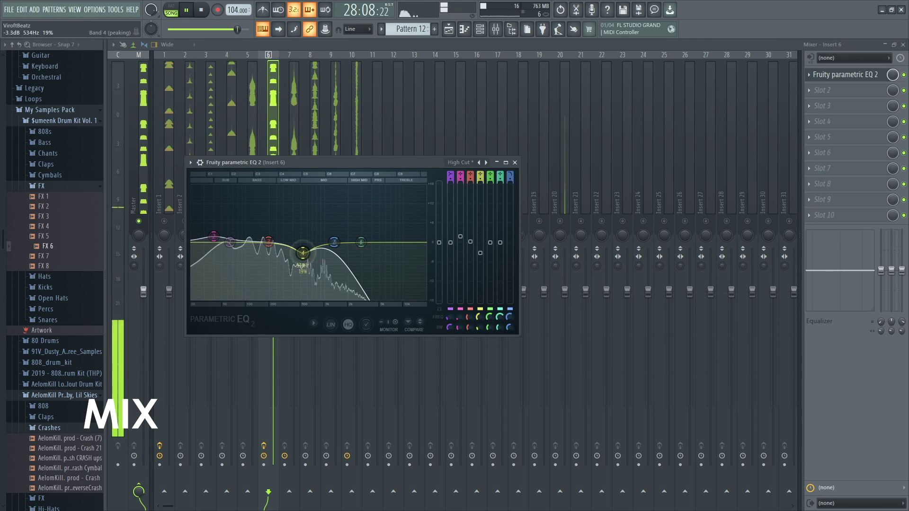
{"action": "left_click", "coordinate": [515, 162]}
- Cut band 3 of the Insert 1 EQ by 2.5 dB at 118 Hz and adjust its bandwidth
{"action": "left_click", "coordinate": [164, 142]}
{"action": "left_click", "coordinate": [860, 76]}
{"action": "left_click_drag", "start_coordinate": [257, 218], "coordinate": [229, 230]}
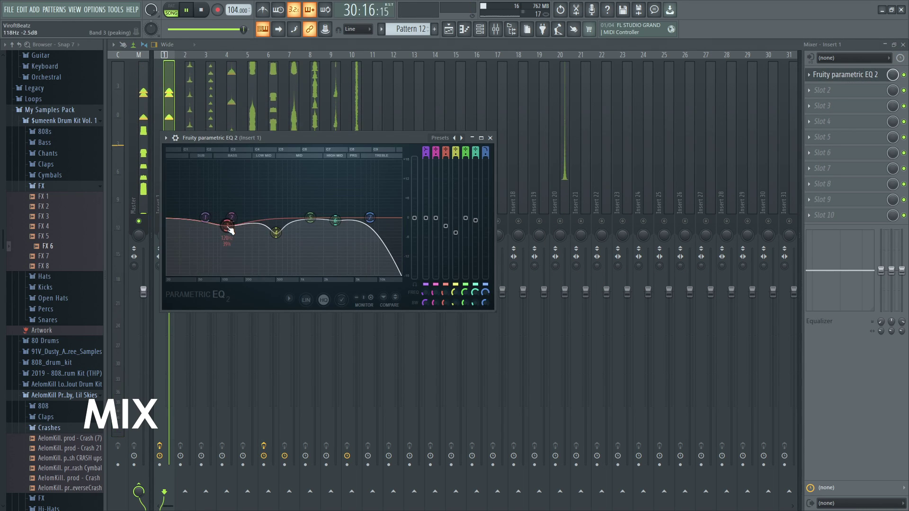
{"action": "scroll", "coordinate": [230, 230], "scroll_direction": "down", "scroll_amount": 3}
{"action": "left_click", "coordinate": [490, 138]}
- Boost band 3 of the Insert 6 EQ slightly at a lower frequency and adjust its bandwidth
{"action": "left_click", "coordinate": [268, 221]}
{"action": "left_click", "coordinate": [840, 75]}
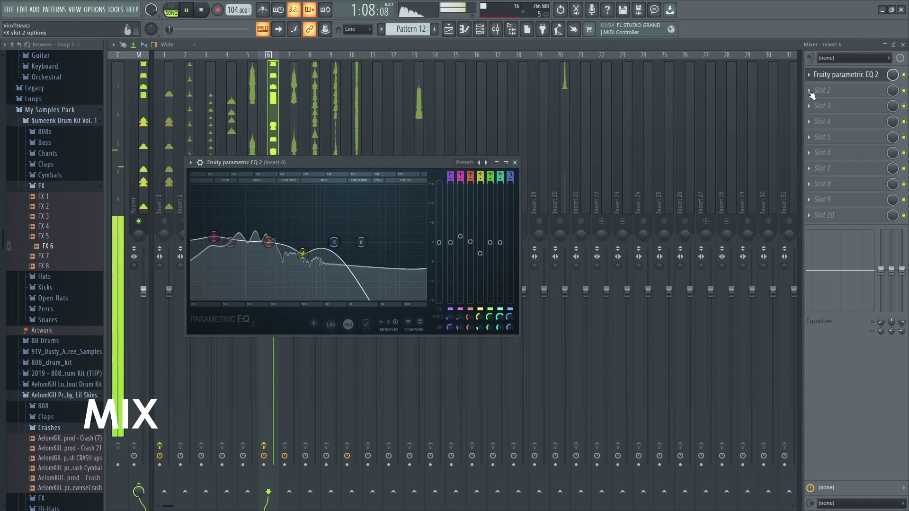
{"action": "left_click_drag", "start_coordinate": [269, 242], "coordinate": [260, 235]}
{"action": "scroll", "coordinate": [262, 237], "scroll_direction": "down", "scroll_amount": 3}
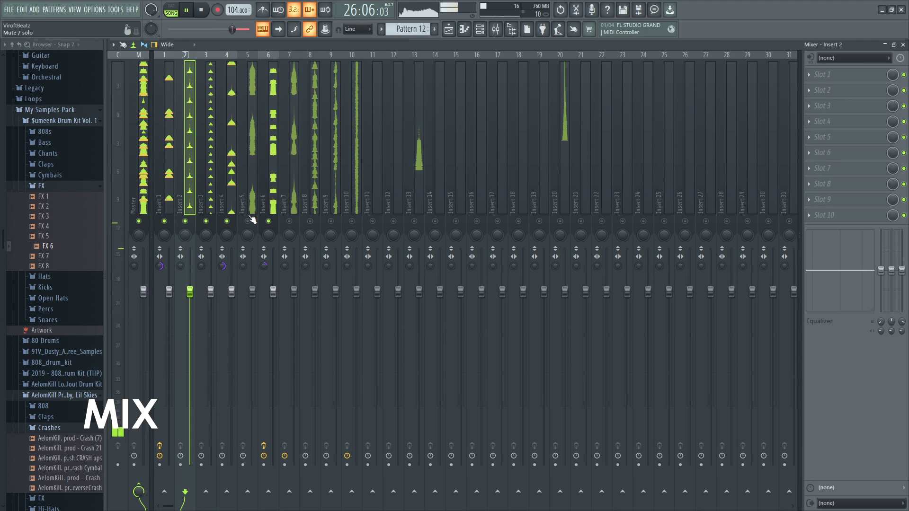
- Lower the volume of mixer Insert 6 to about 92%
{"action": "left_click_drag", "start_coordinate": [273, 292], "coordinate": [273, 301]}
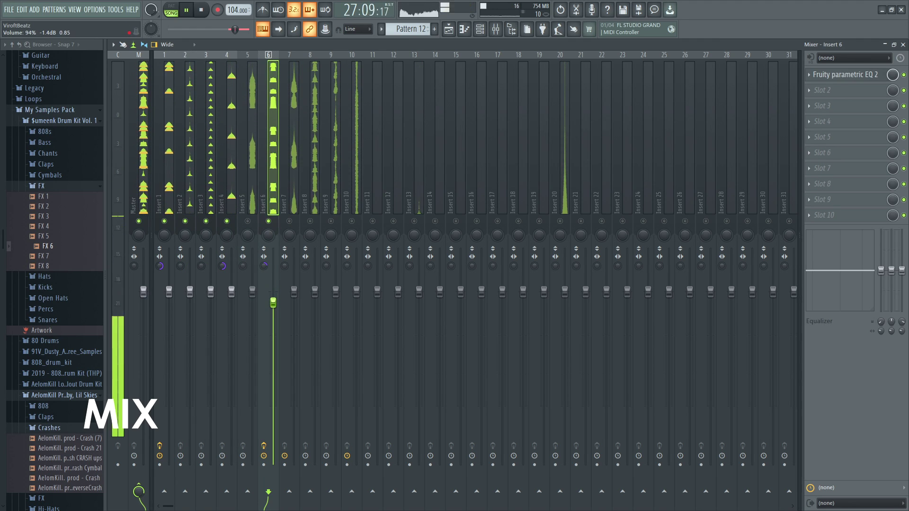
- Add a LOW CUT Fruity parametric EQ 2 to Insert 5, dip band 4 and boost the band 7 high shelf slightly
{"action": "left_click", "coordinate": [256, 226]}
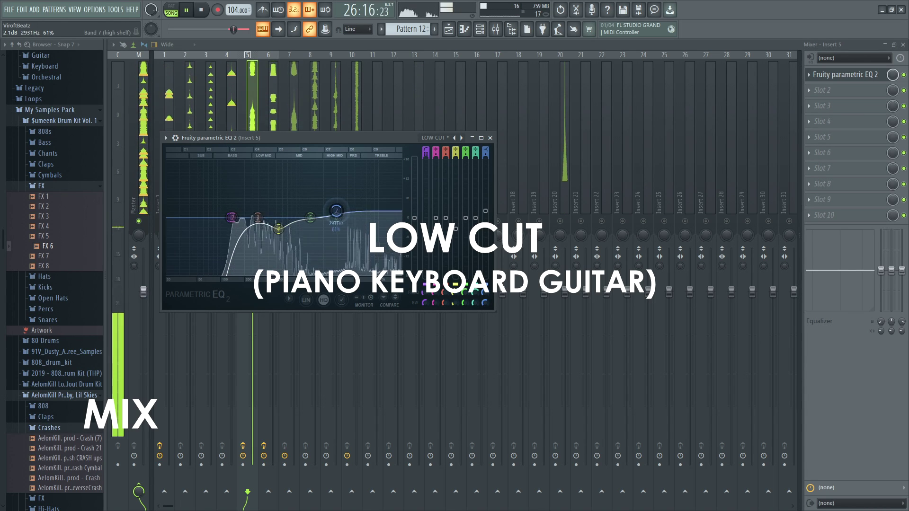
{"action": "left_click_drag", "start_coordinate": [336, 210], "coordinate": [326, 213]}
{"action": "key", "text": "Escape"}
- Add a low-cut Fruity parametric EQ 2 to Insert 7 and another to Insert 8
{"action": "left_click", "coordinate": [295, 204]}
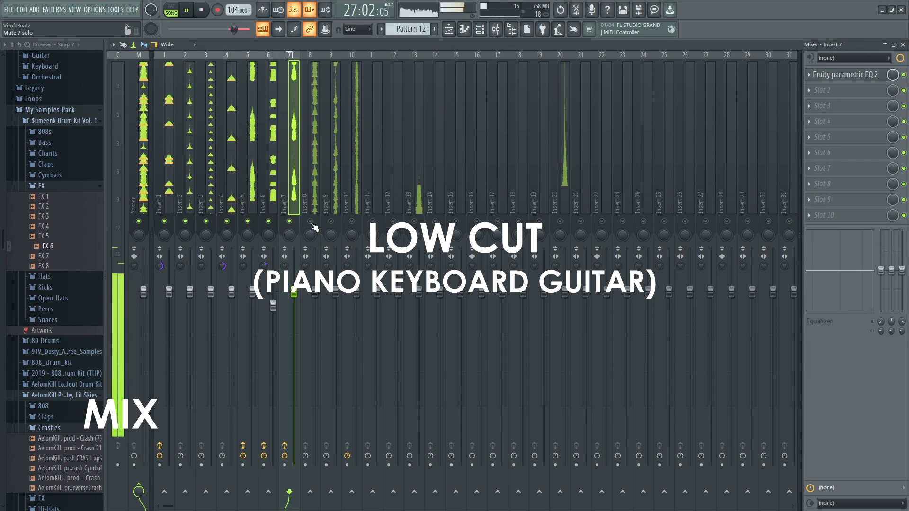
{"action": "left_click", "coordinate": [313, 225]}
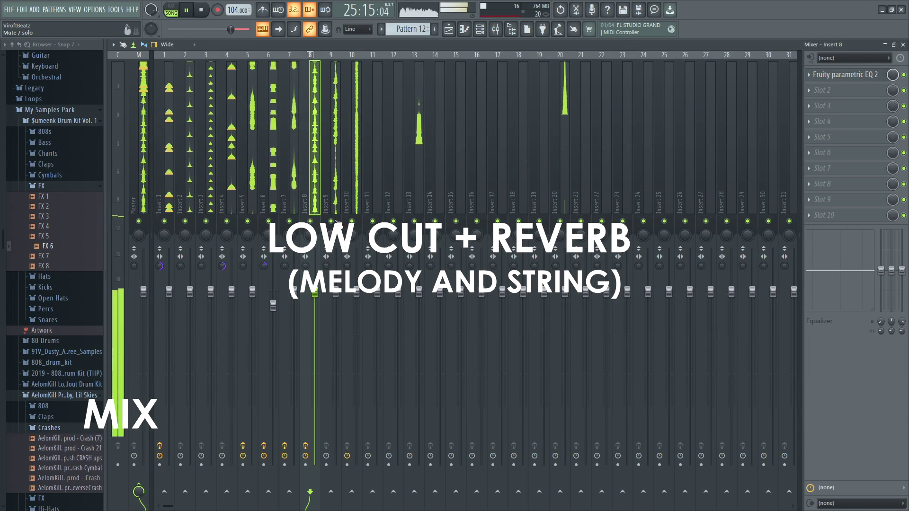
- Add a low-cut Fruity parametric EQ 2 and a Fruity Reeverb 2 to Insert 9
{"action": "left_click", "coordinate": [335, 223]}
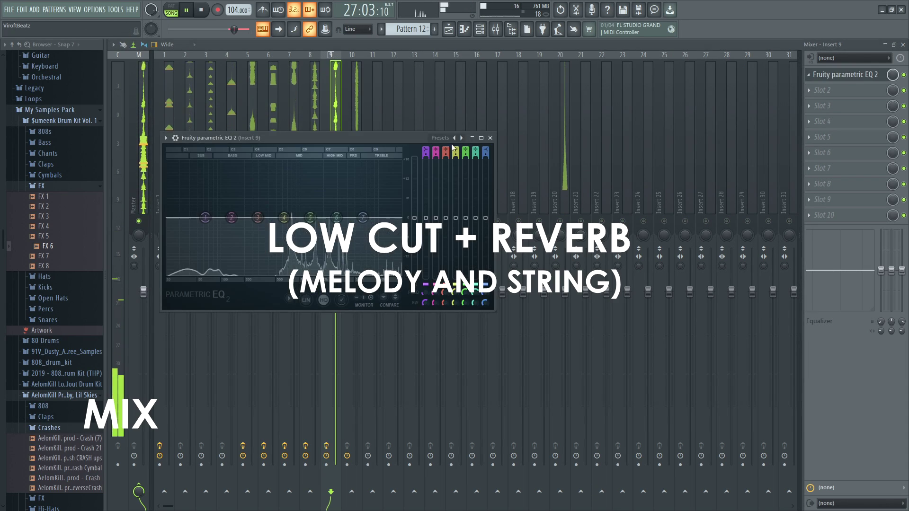
{"action": "left_click", "coordinate": [490, 138]}
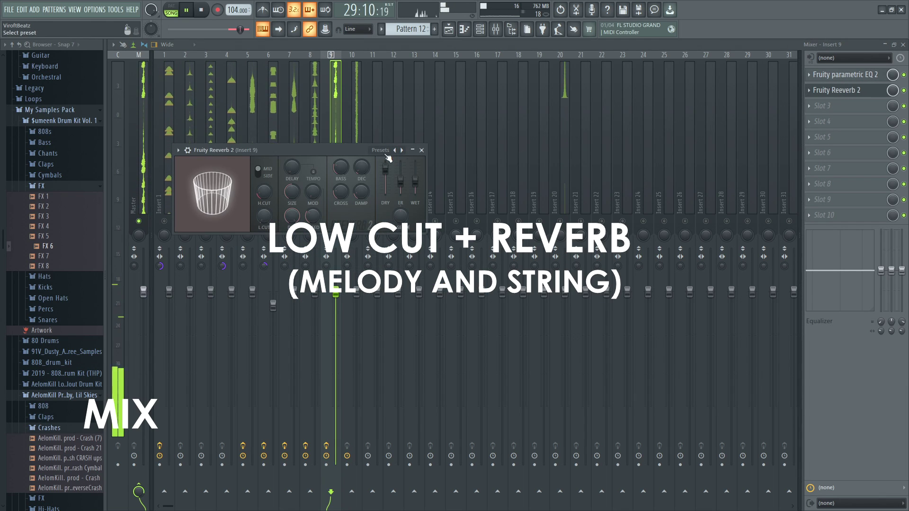
{"action": "left_click", "coordinate": [421, 150]}
- Add an effect to Insert 10 and a Fruity parametric EQ 2 to Insert 3
{"action": "left_click", "coordinate": [356, 153]}
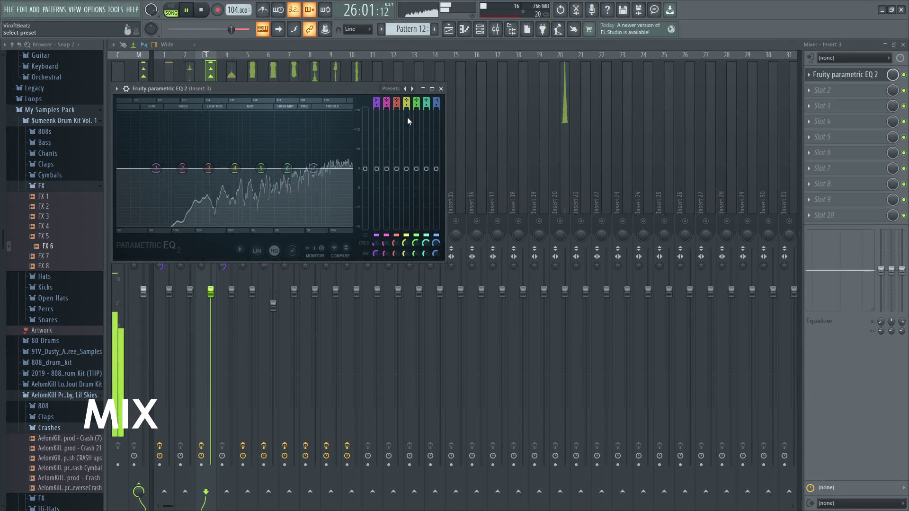
{"action": "left_click", "coordinate": [441, 89]}
{"action": "left_click", "coordinate": [228, 205]}
{"action": "left_click", "coordinate": [249, 199]}
{"action": "left_click", "coordinate": [221, 199]}
{"action": "left_click", "coordinate": [249, 184]}
- Lower the volume of Insert 13 to 92%, matching Insert 6
{"action": "left_click", "coordinate": [269, 178]}
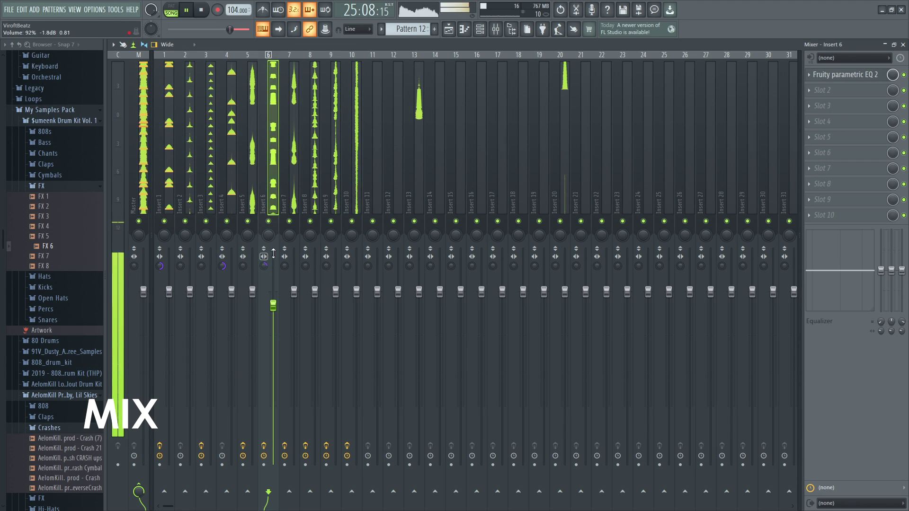
{"action": "left_click", "coordinate": [412, 196]}
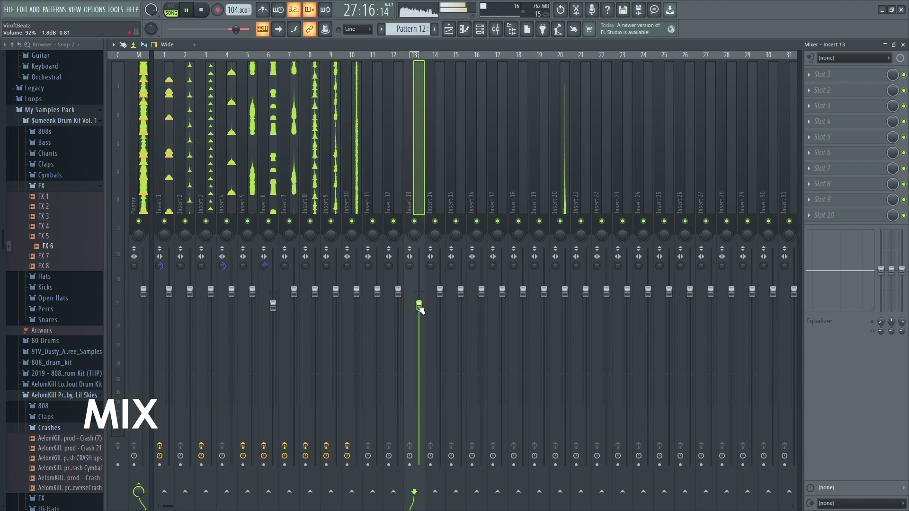
{"action": "left_click", "coordinate": [350, 177]}
{"action": "left_click", "coordinate": [310, 185]}
{"action": "left_click", "coordinate": [266, 196]}
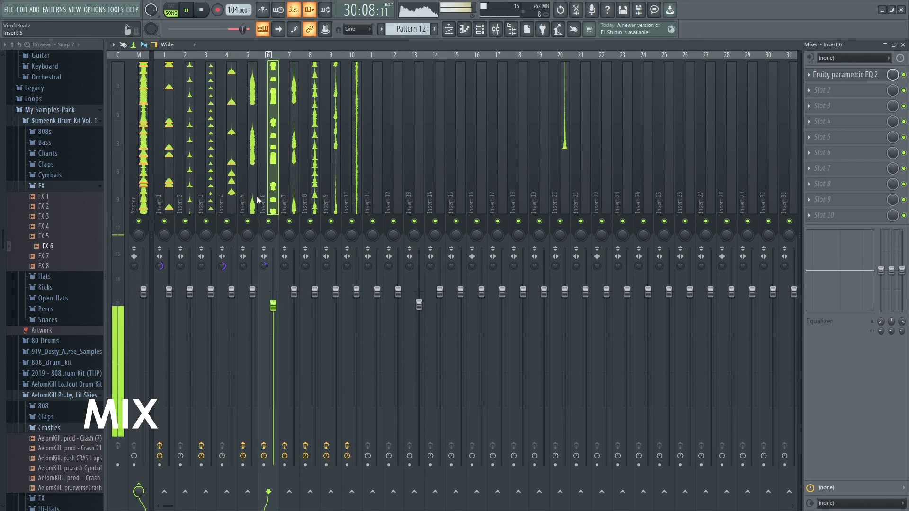
- Add a Fruity Reeverb 2 to the second slot of Insert 5 and reduce its mix level while soloing the channel
{"action": "left_click", "coordinate": [248, 203]}
{"action": "right_click", "coordinate": [247, 221]}
{"action": "left_click", "coordinate": [809, 91]}
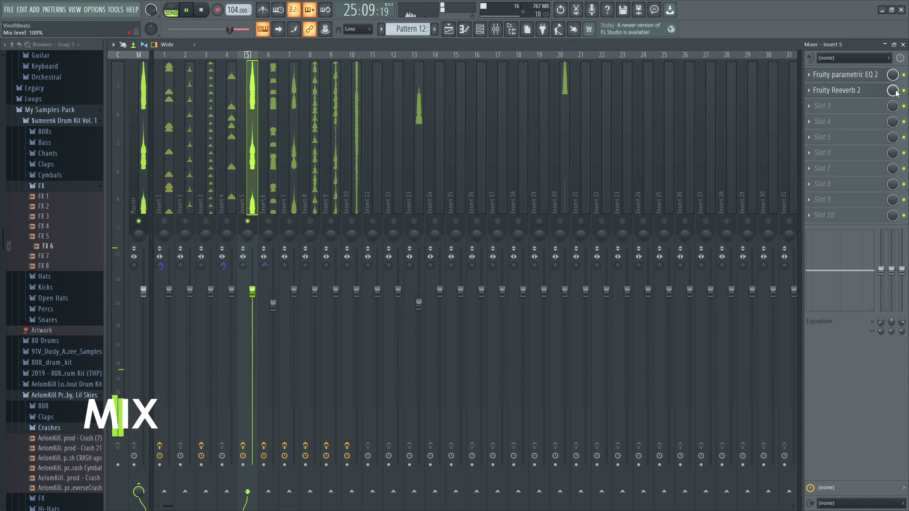
{"action": "left_click_drag", "start_coordinate": [892, 90], "coordinate": [892, 97]}
{"action": "right_click", "coordinate": [247, 221]}
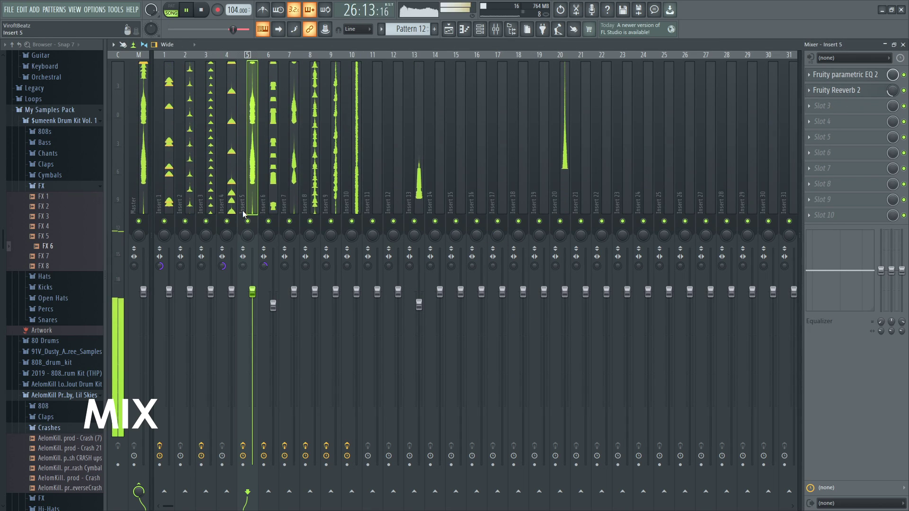
- Solo Insert 7 and Insert 8 in turn to listen to each one alone
{"action": "right_click", "coordinate": [289, 221]}
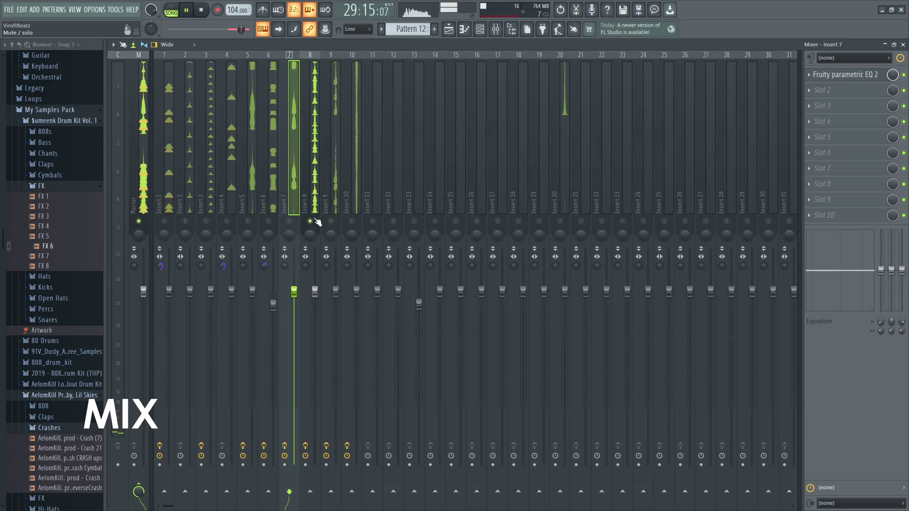